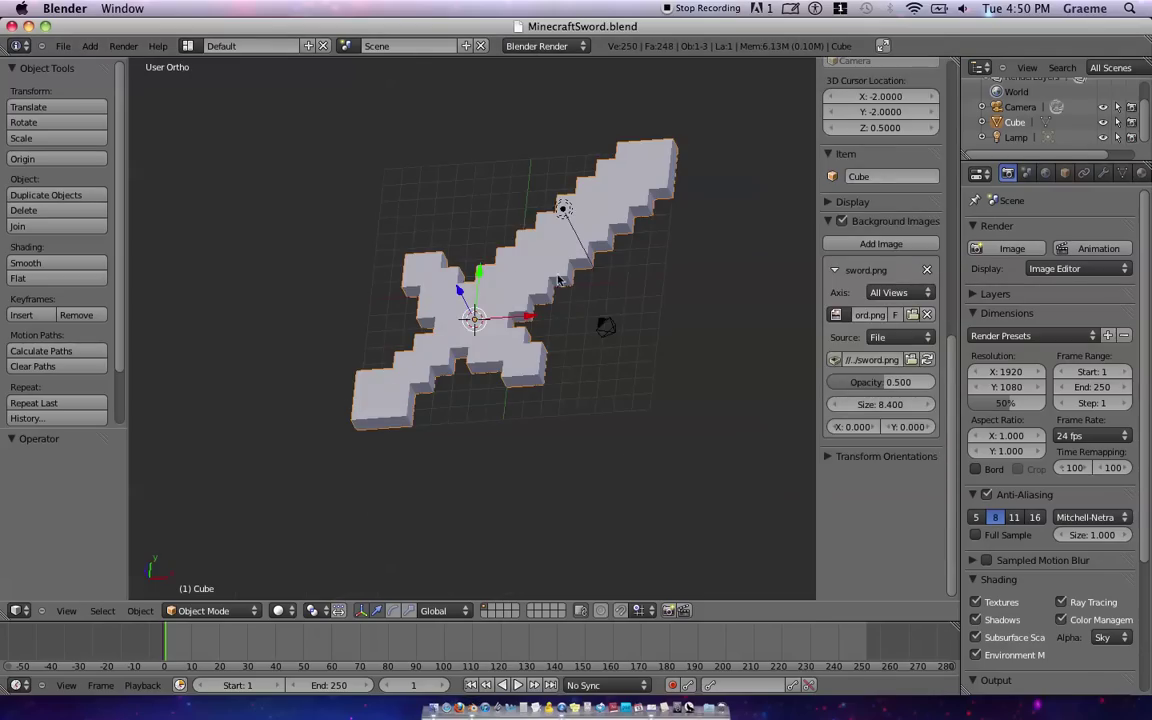
Step: View the sword from the top, remove the sword.png background image, and split the 3D view
middle_drag(559, 280, 577, 378)
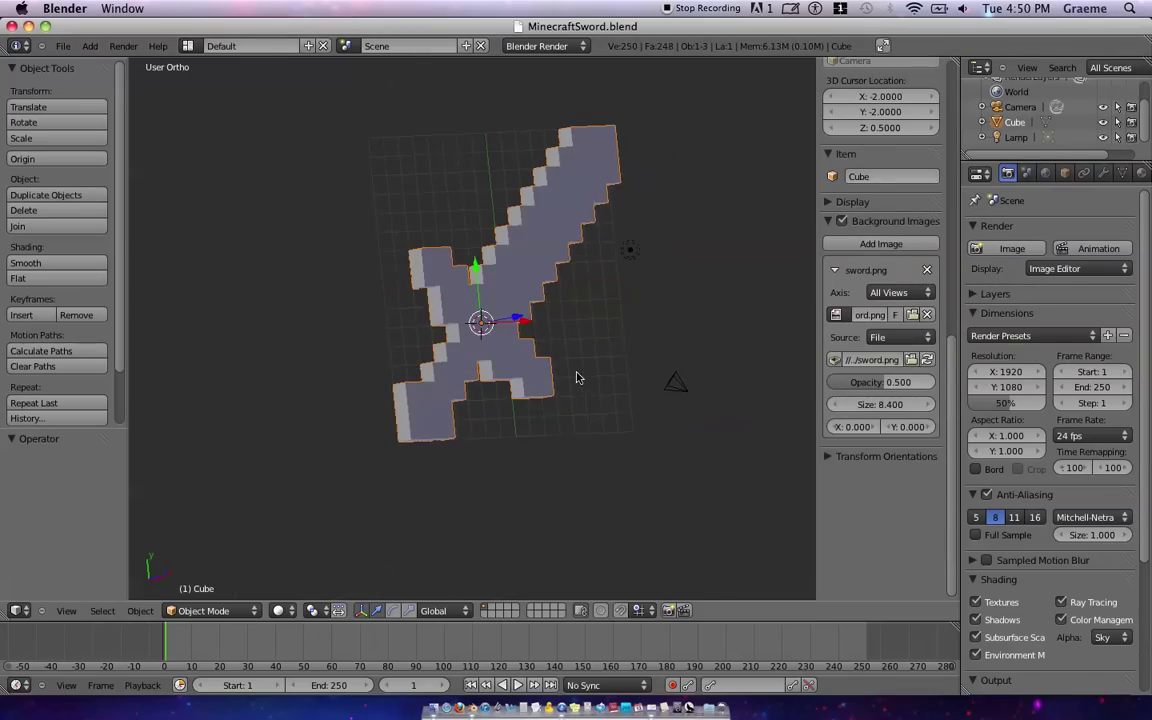
key(KP_7)
click(927, 270)
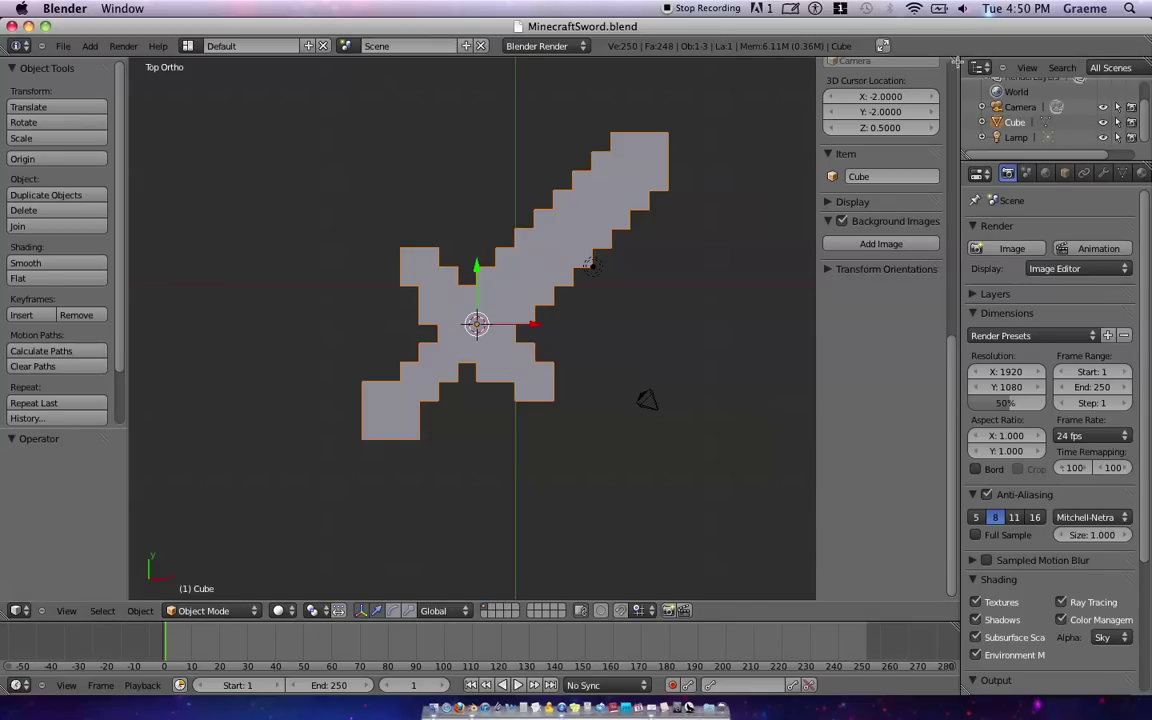
drag(957, 62, 608, 64)
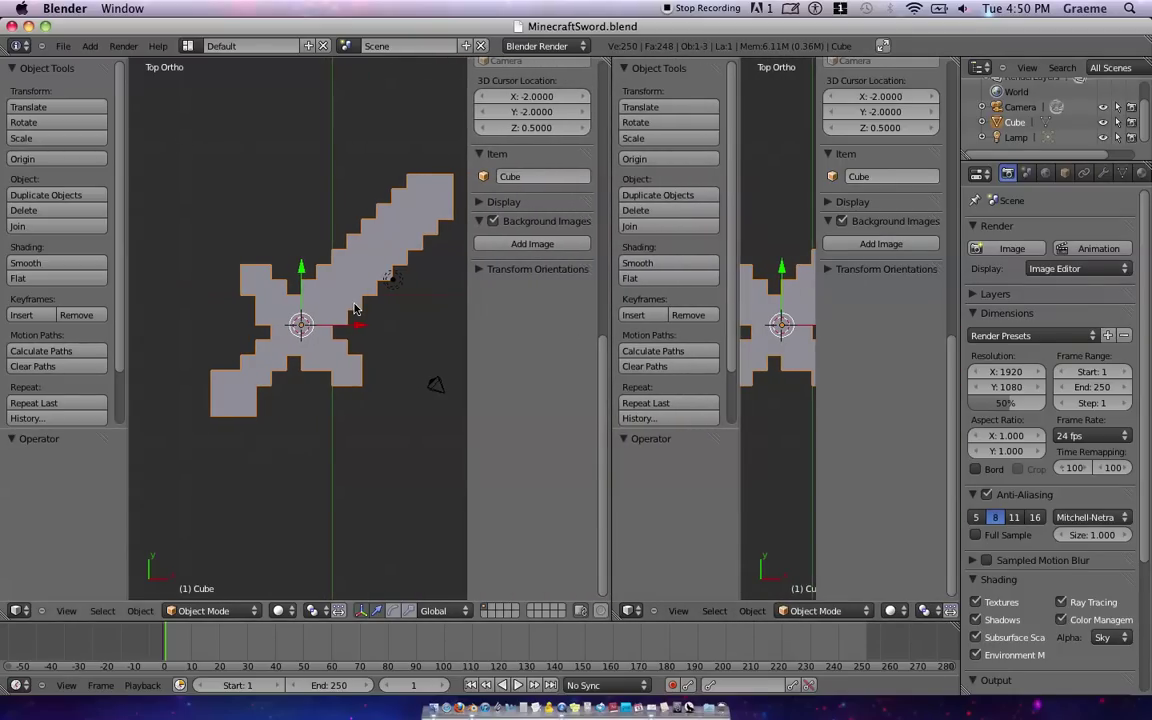
Step: Return the left viewport to the top view of the sword
scroll(354, 309, up, 2)
middle_drag(420, 284, 377, 309)
key(KP_7)
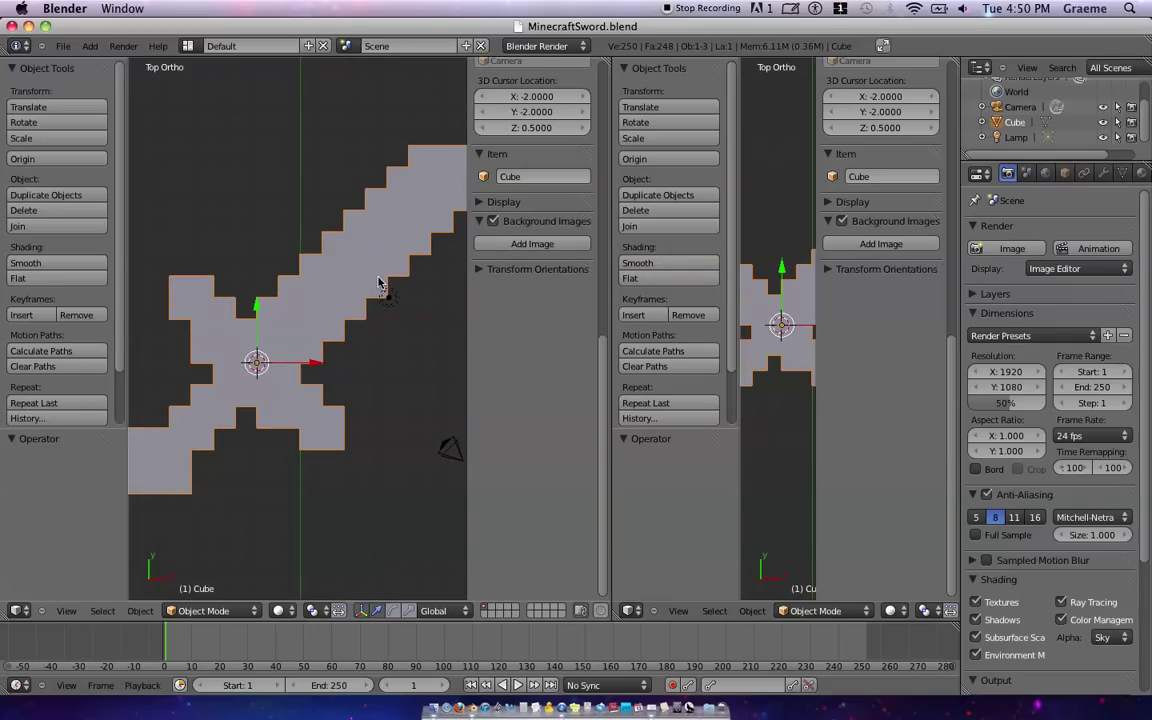
scroll(378, 283, down, 1)
scroll(378, 283, up, 1)
scroll(378, 283, down, 1)
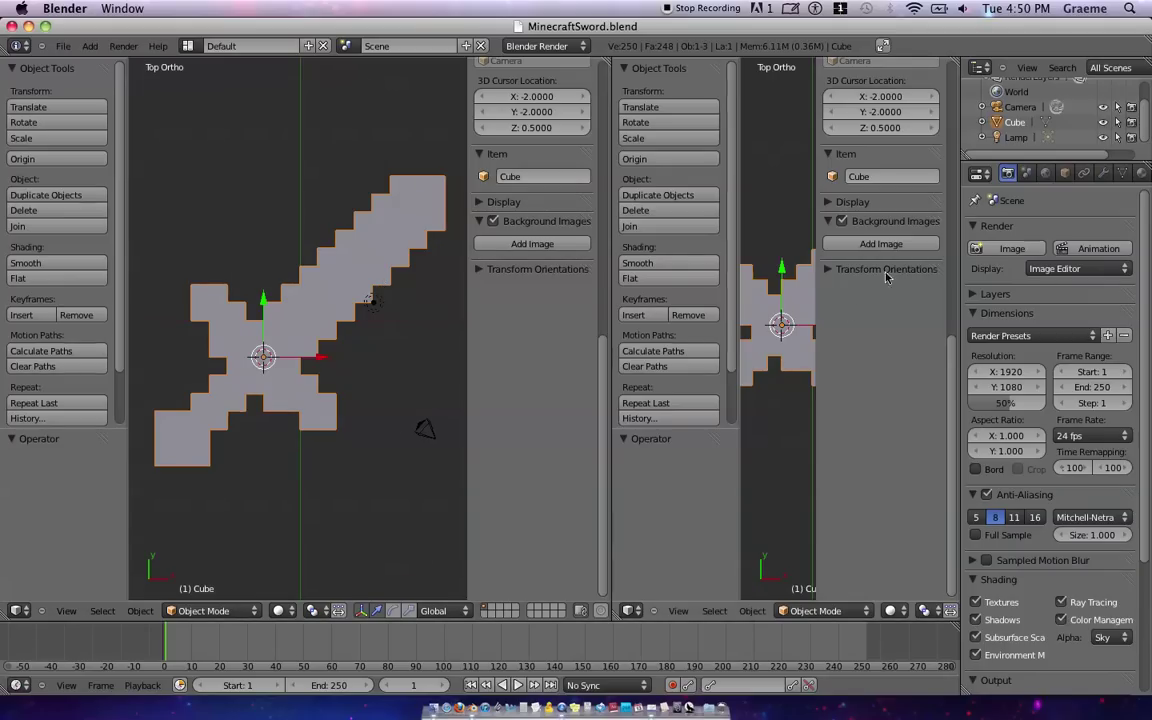
Step: Change the right area's editor type to the UV/Image Editor
click(630, 611)
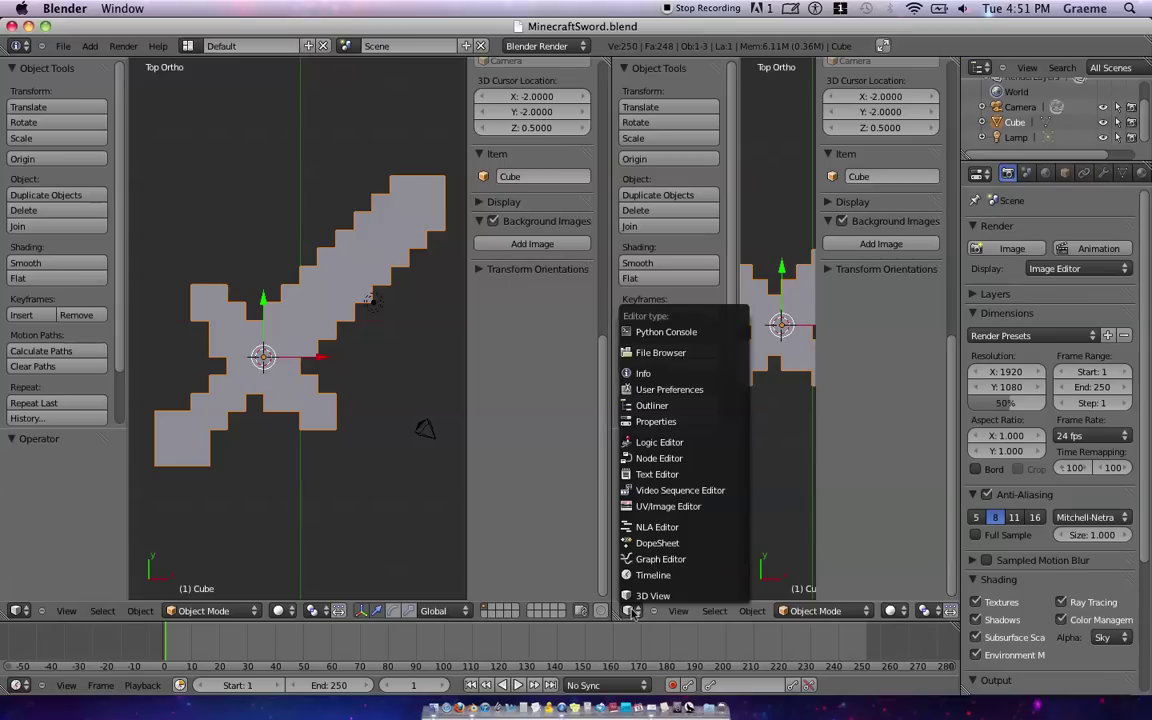
click(640, 596)
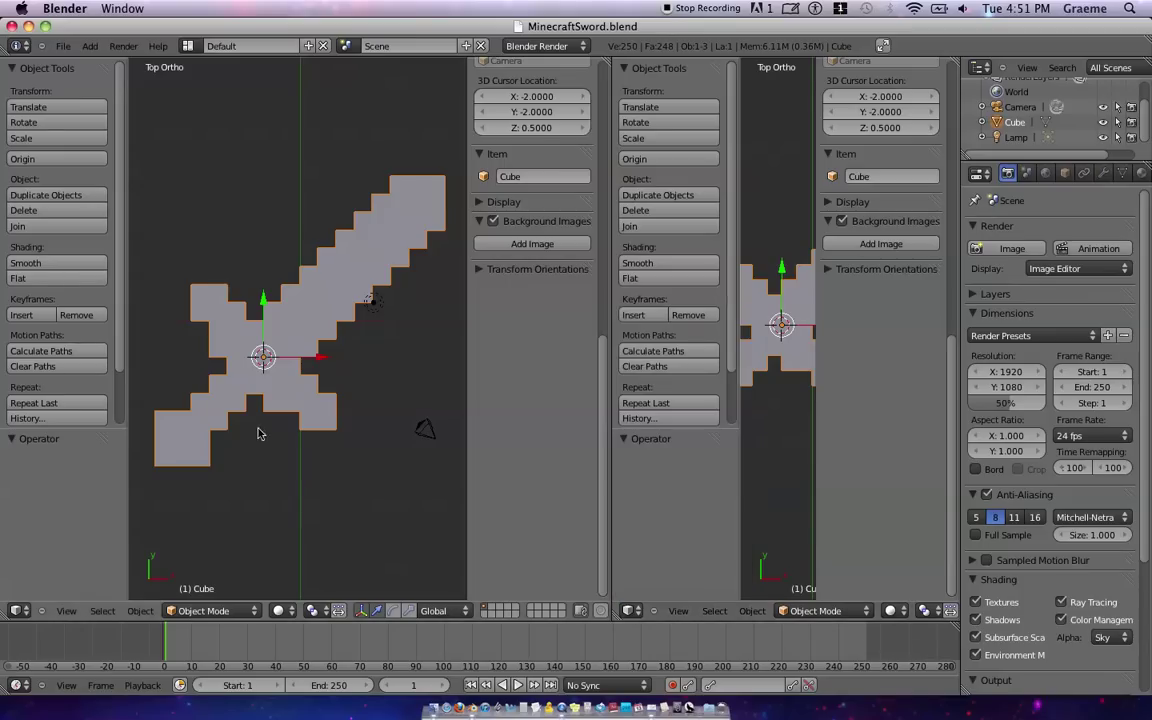
click(631, 609)
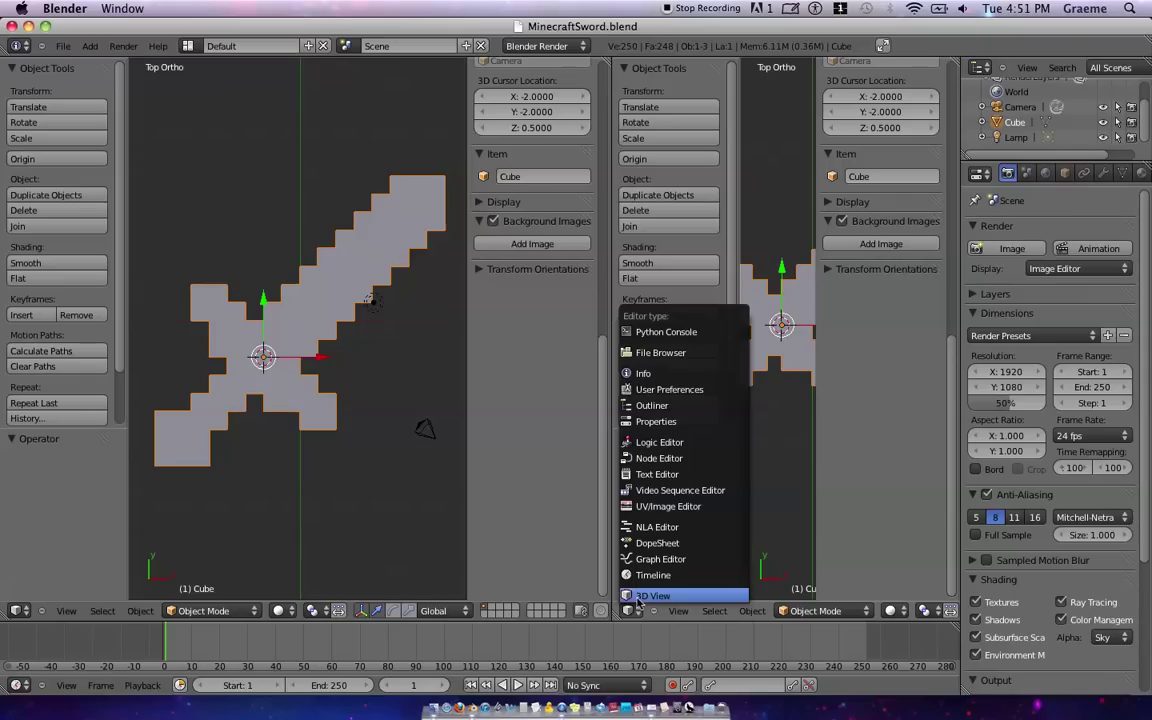
click(647, 507)
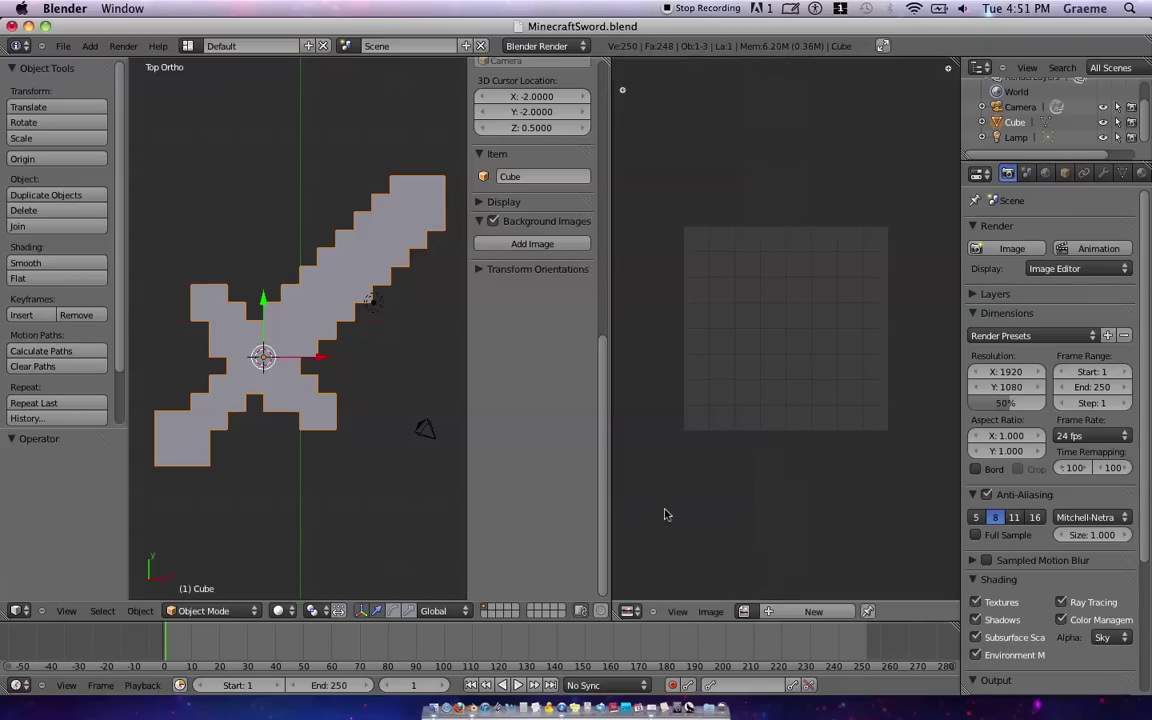
Step: Browse to the recent Minecraft gui folder and choose items.png to open
click(703, 611)
click(729, 586)
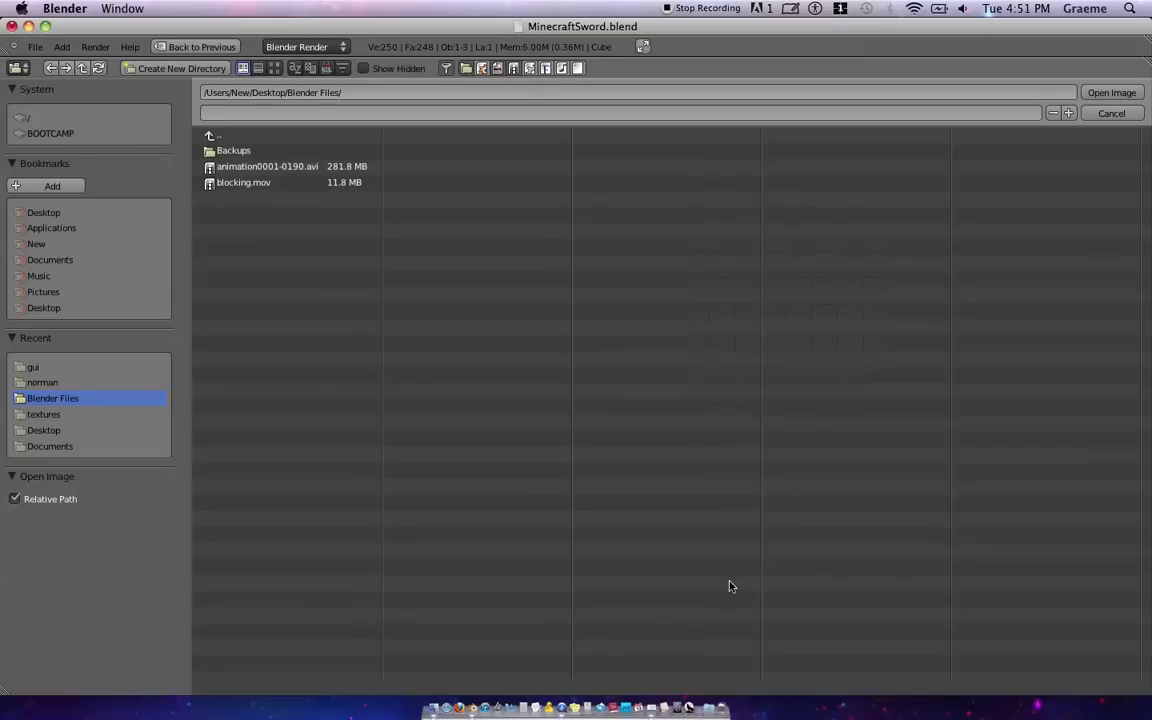
click(26, 367)
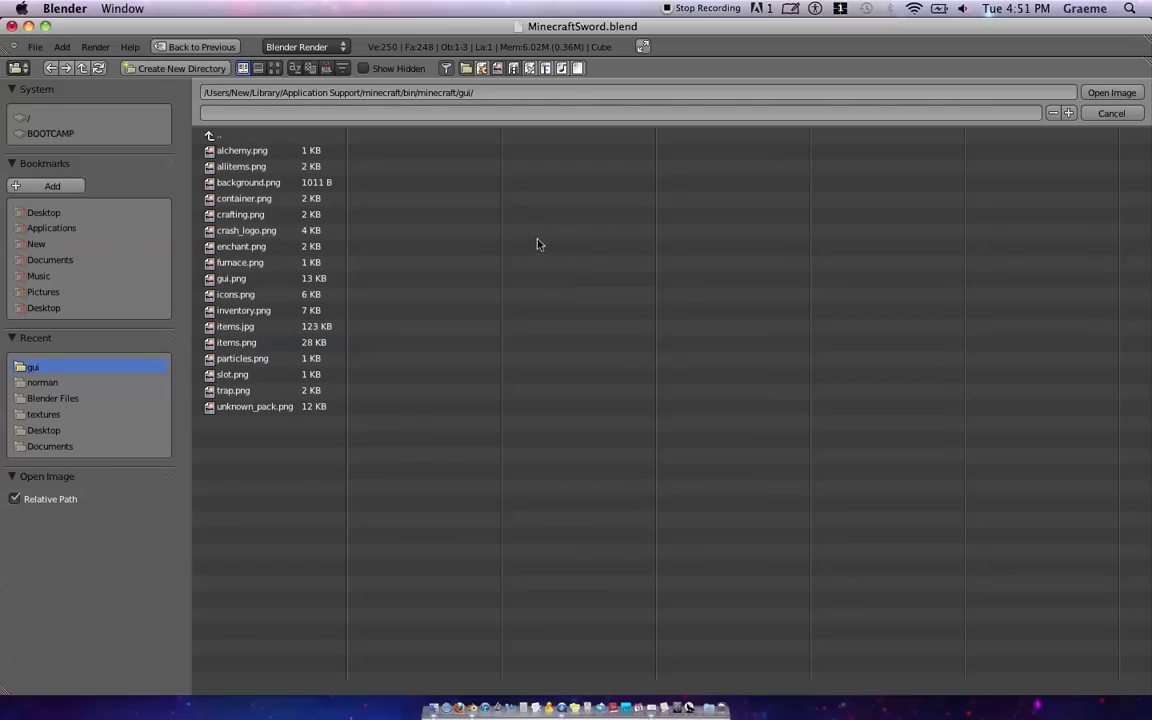
click(251, 343)
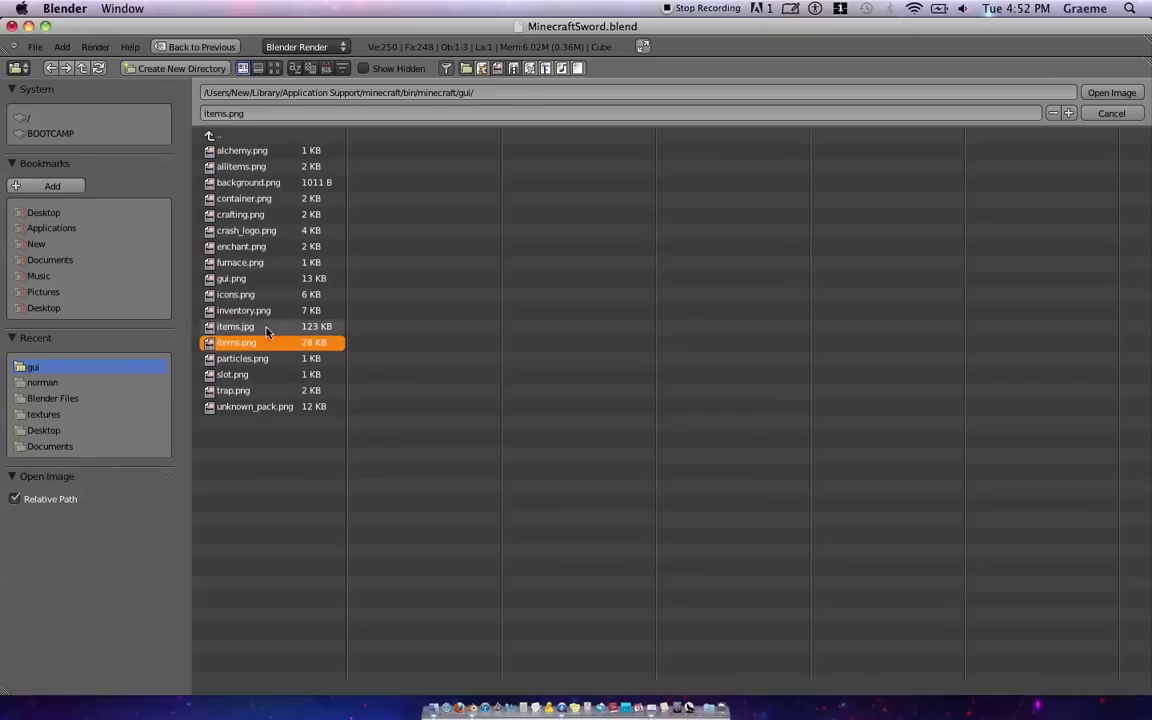
Step: Load items.png into the image editor and zoom in on its iron sword icon
click(1112, 93)
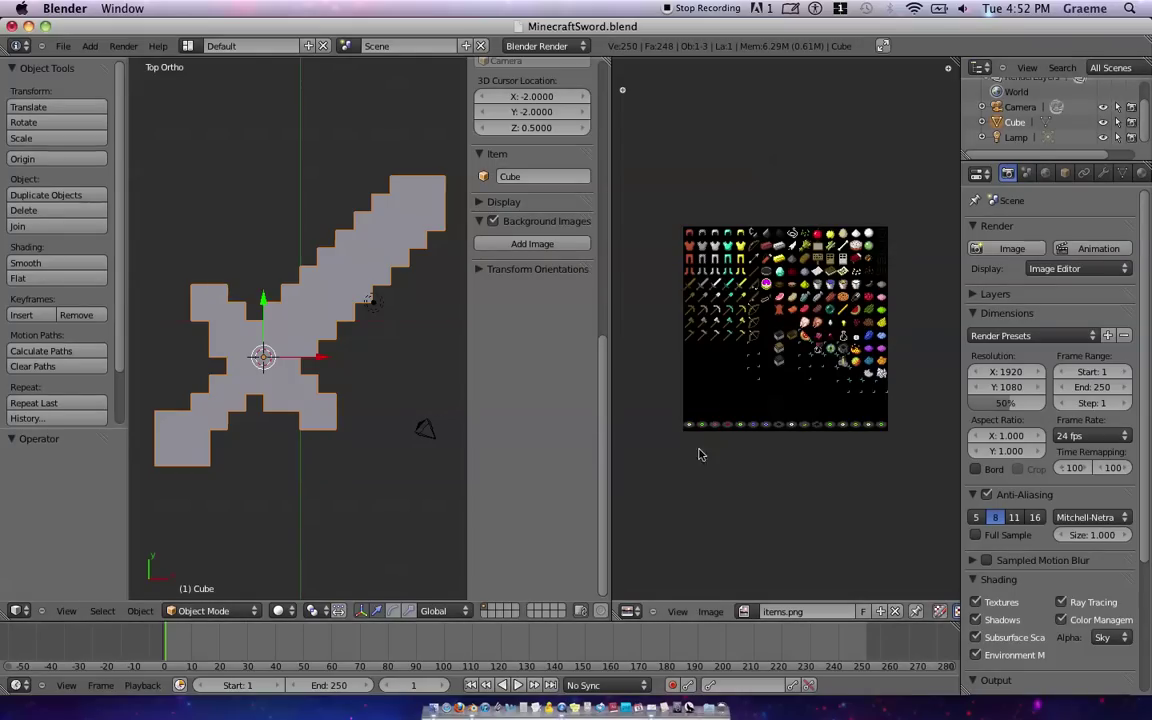
scroll(752, 377, up, 9)
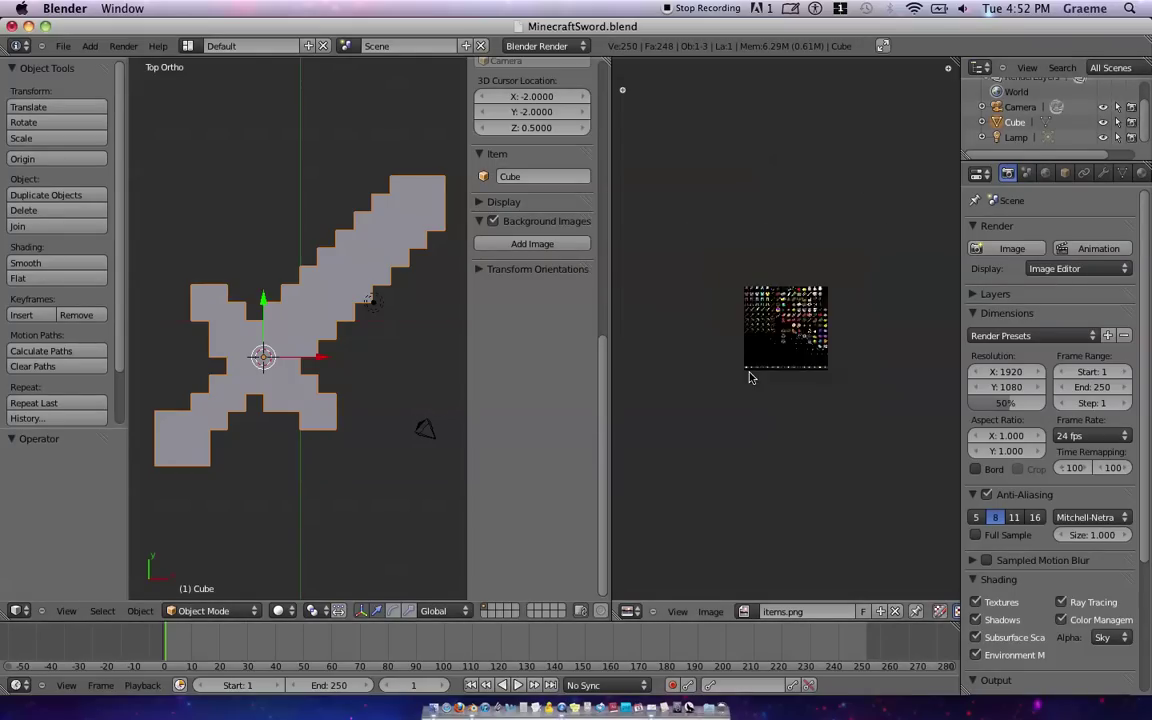
scroll(752, 377, up, 1)
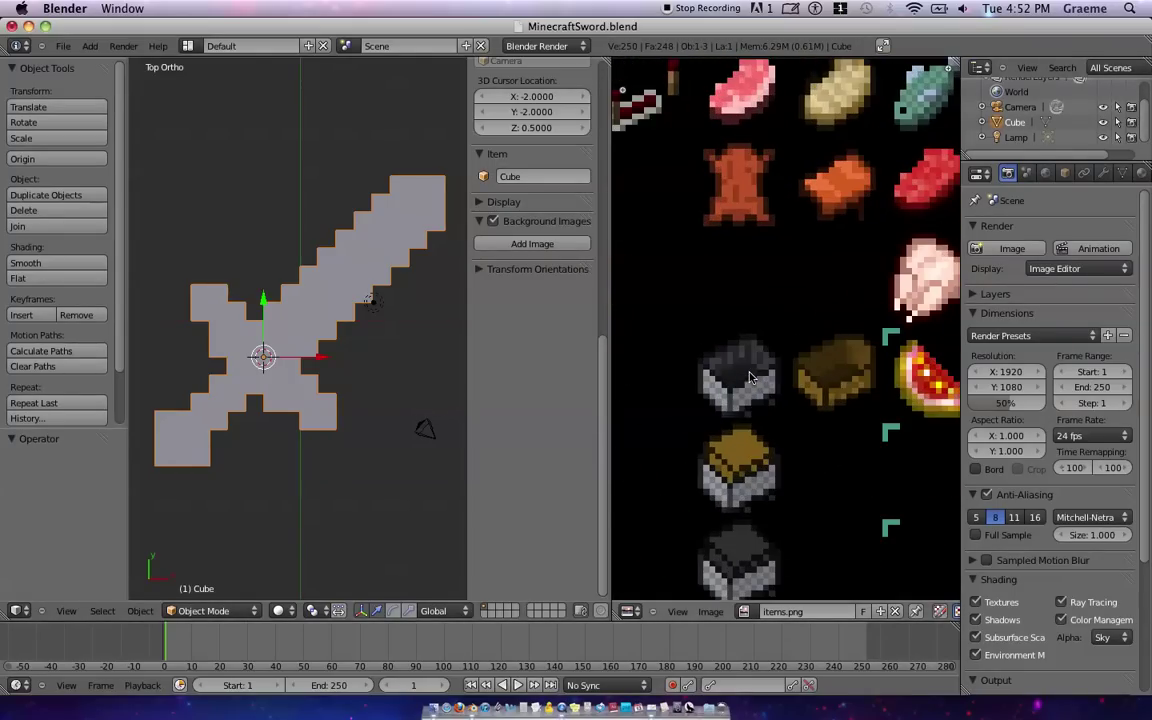
middle_drag(665, 215, 911, 378)
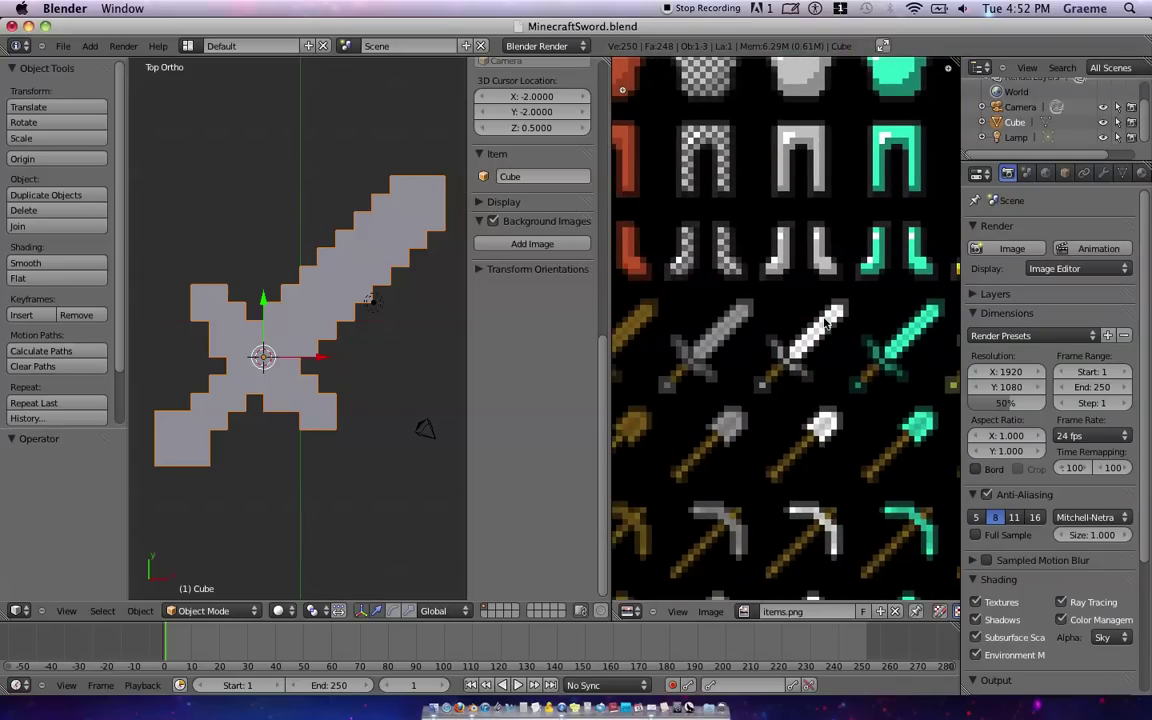
scroll(826, 323, up, 5)
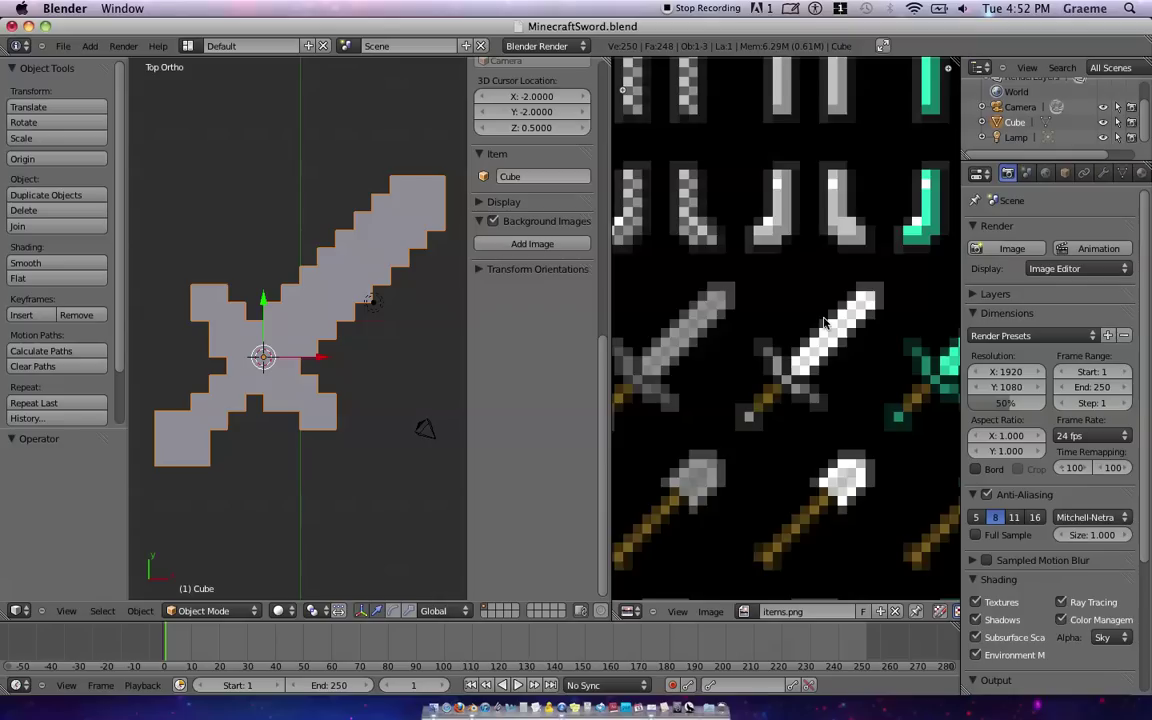
scroll(826, 323, down, 2)
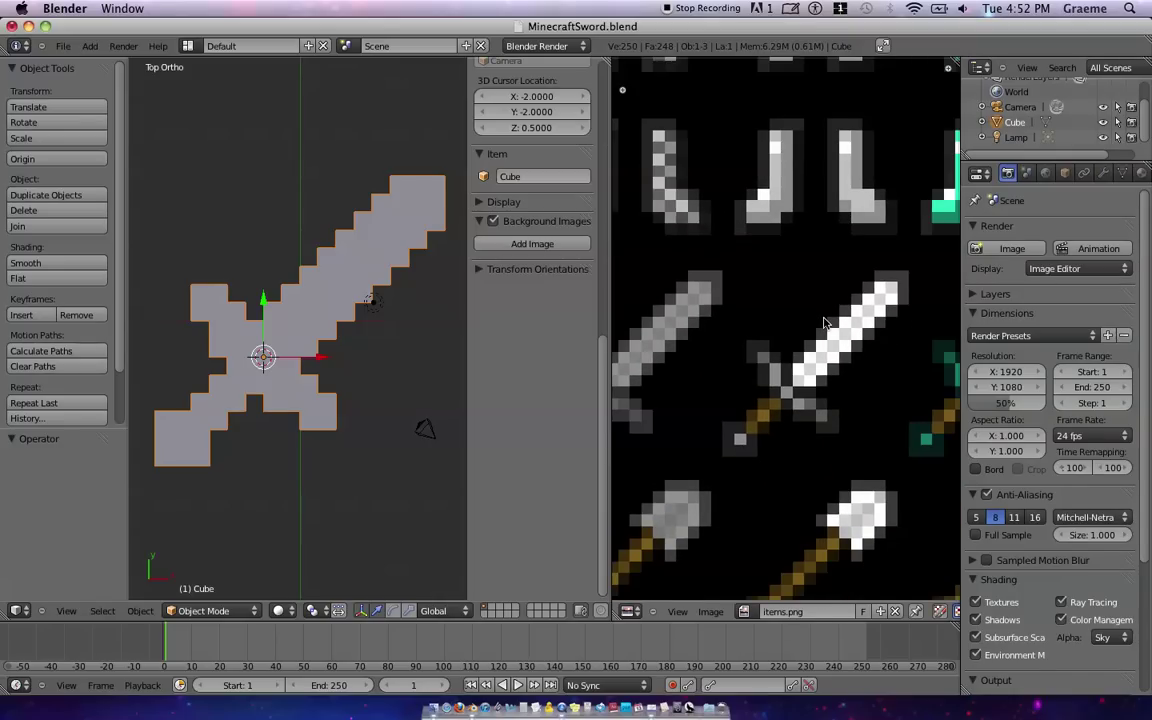
scroll(826, 323, up, 2)
middle_drag(828, 321, 800, 333)
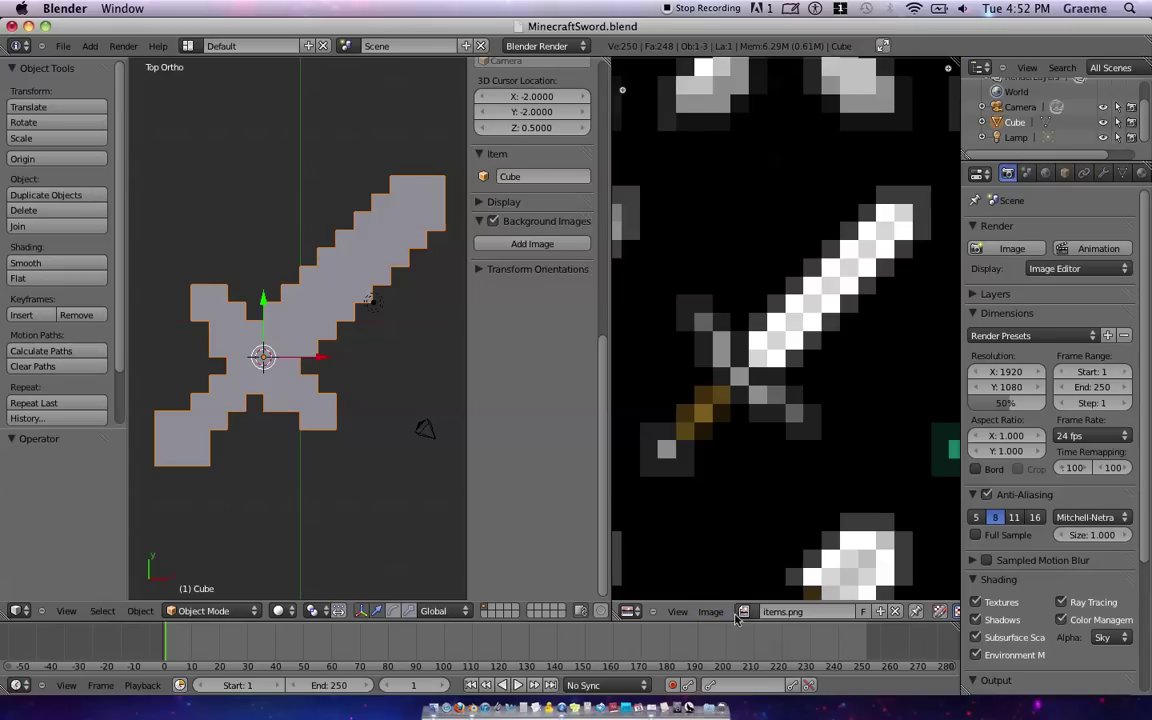
scroll(613, 604, down, 3)
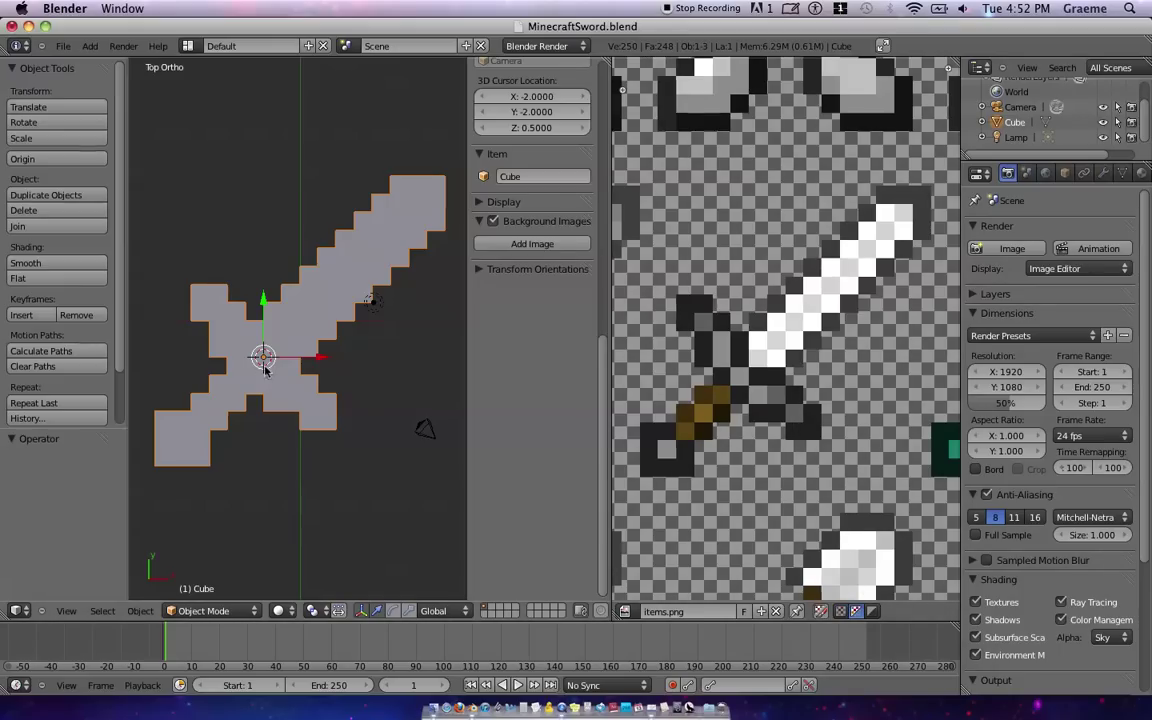
Step: In Edit Mode face select, circle-select the crossguard and pommel outline faces
key(Tab)
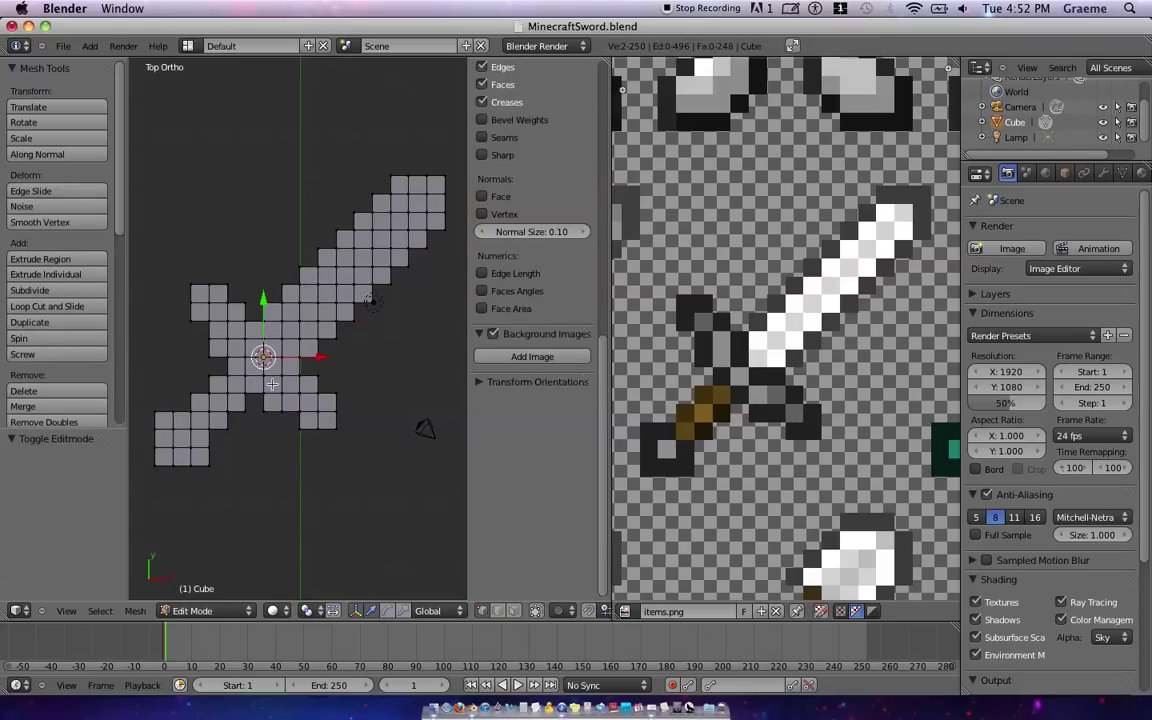
click(514, 611)
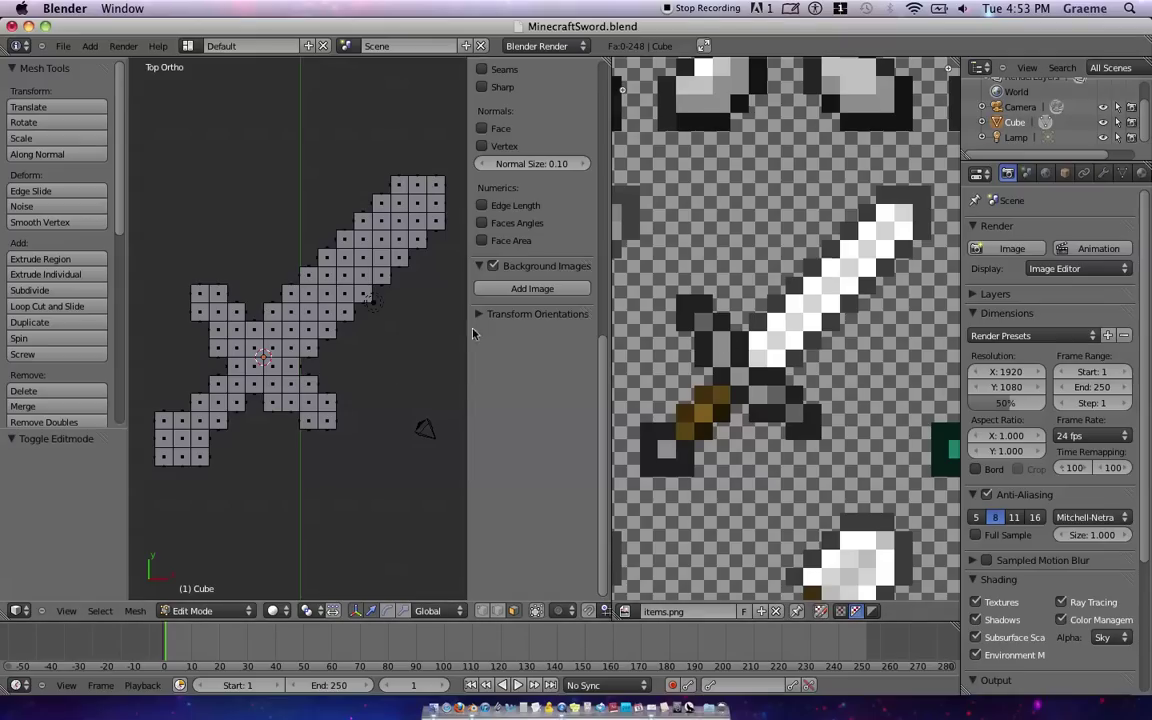
key(c)
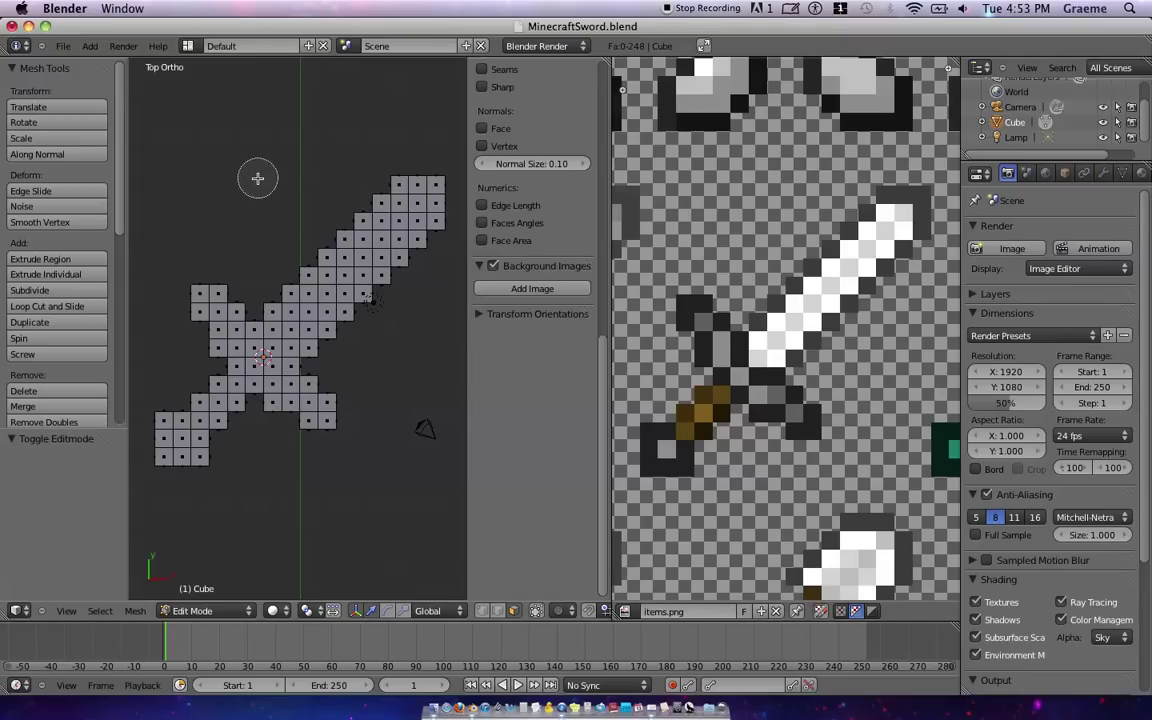
scroll(257, 178, up, 5)
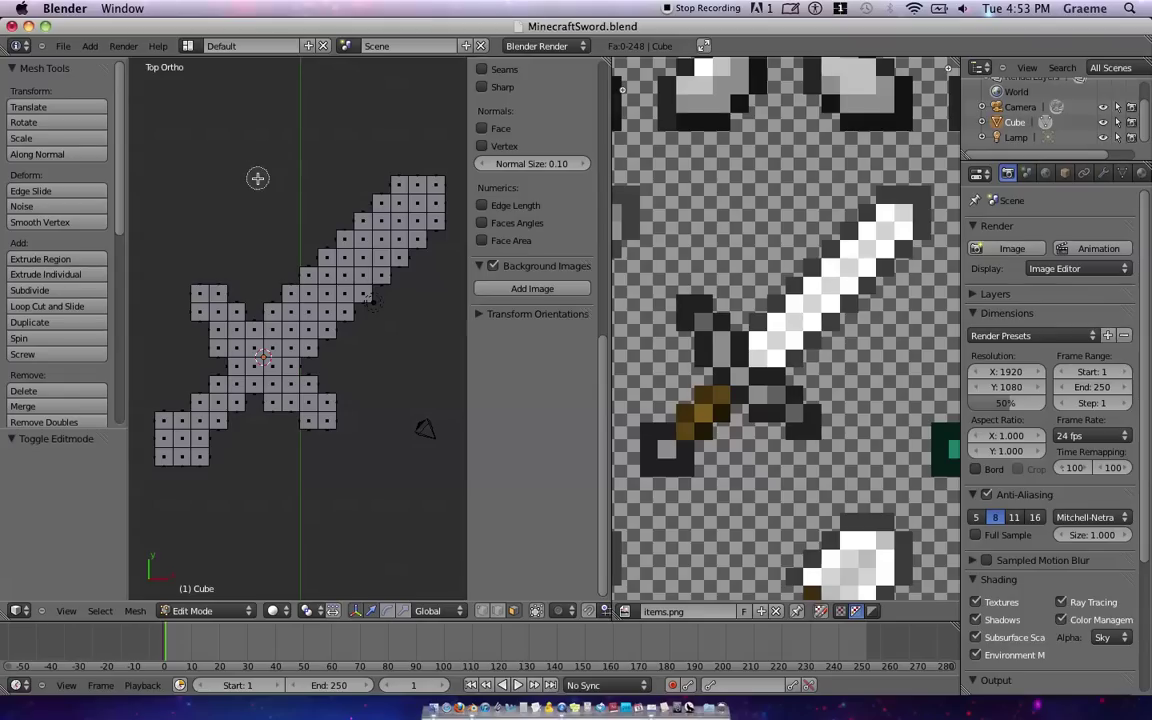
click(205, 290)
mouse_move(193, 320)
mouse_down()
mouse_move(219, 355)
mouse_move(244, 306)
mouse_move(261, 332)
mouse_move(233, 335)
mouse_move(253, 328)
mouse_move(259, 350)
mouse_move(233, 366)
mouse_move(309, 369)
mouse_move(271, 370)
mouse_move(299, 368)
mouse_move(255, 388)
mouse_move(271, 410)
mouse_move(312, 380)
mouse_move(332, 397)
mouse_move(331, 426)
mouse_move(161, 420)
mouse_move(162, 455)
mouse_move(202, 443)
mouse_up()
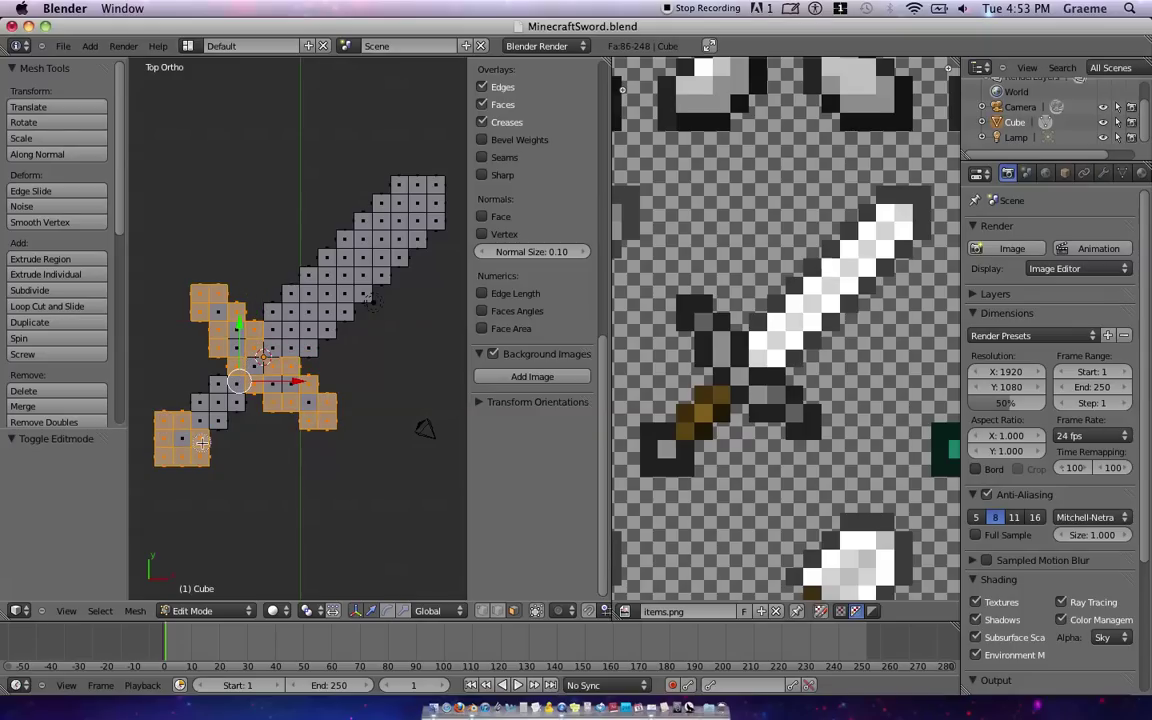
Step: Assign the base Material to the selected faces and sample its colour from the sword's dark outline
click(1142, 174)
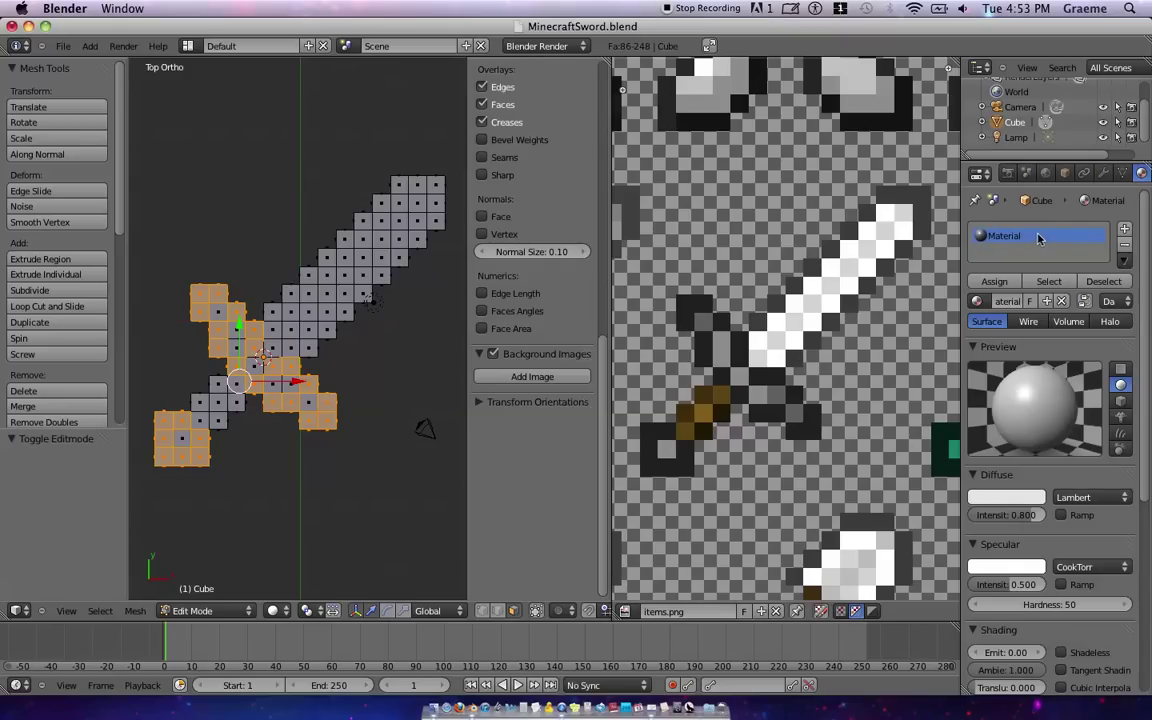
click(1002, 283)
click(1030, 497)
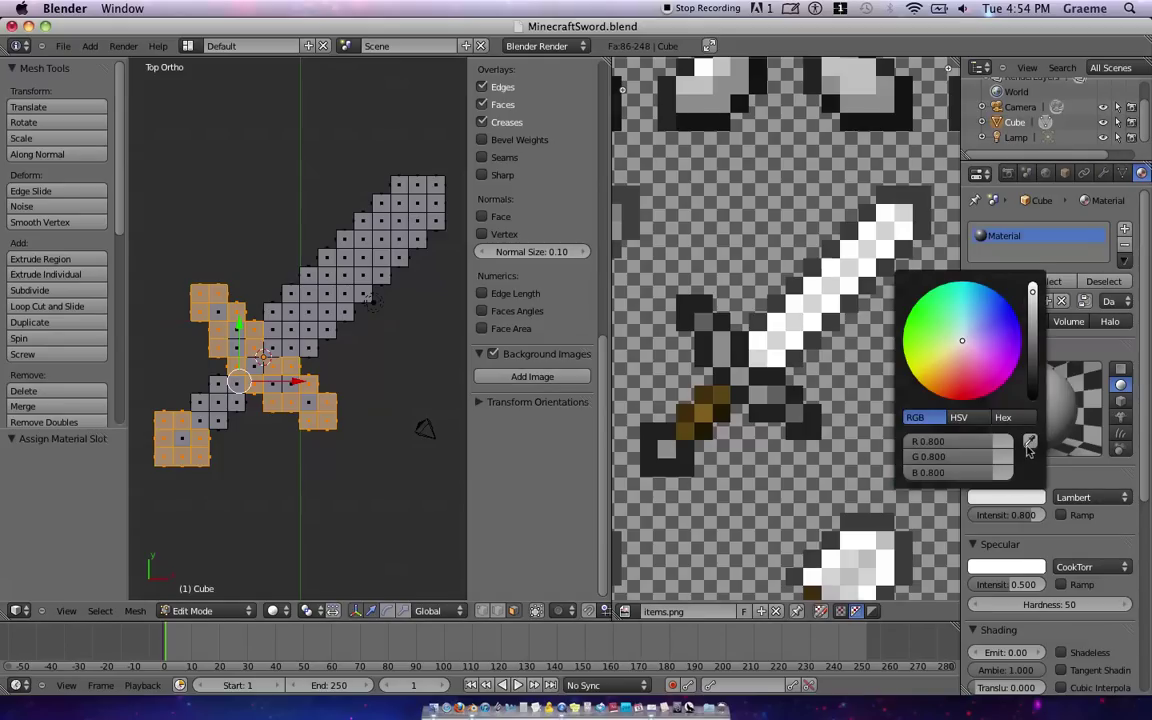
click(1030, 443)
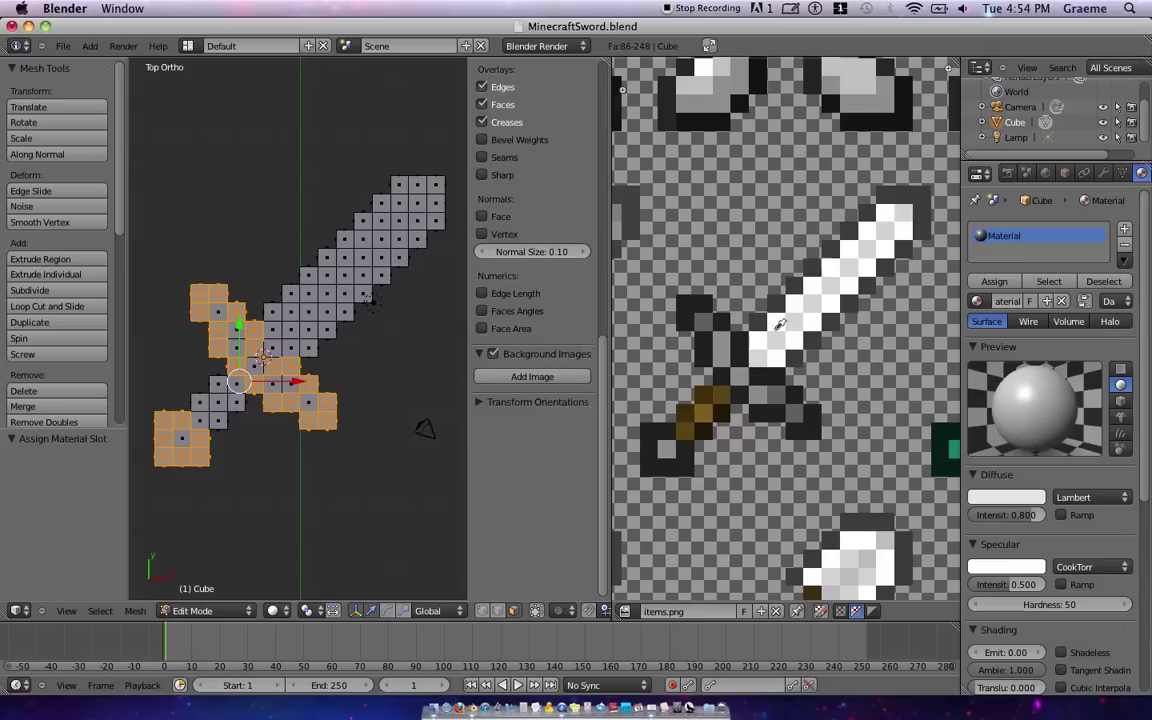
click(706, 345)
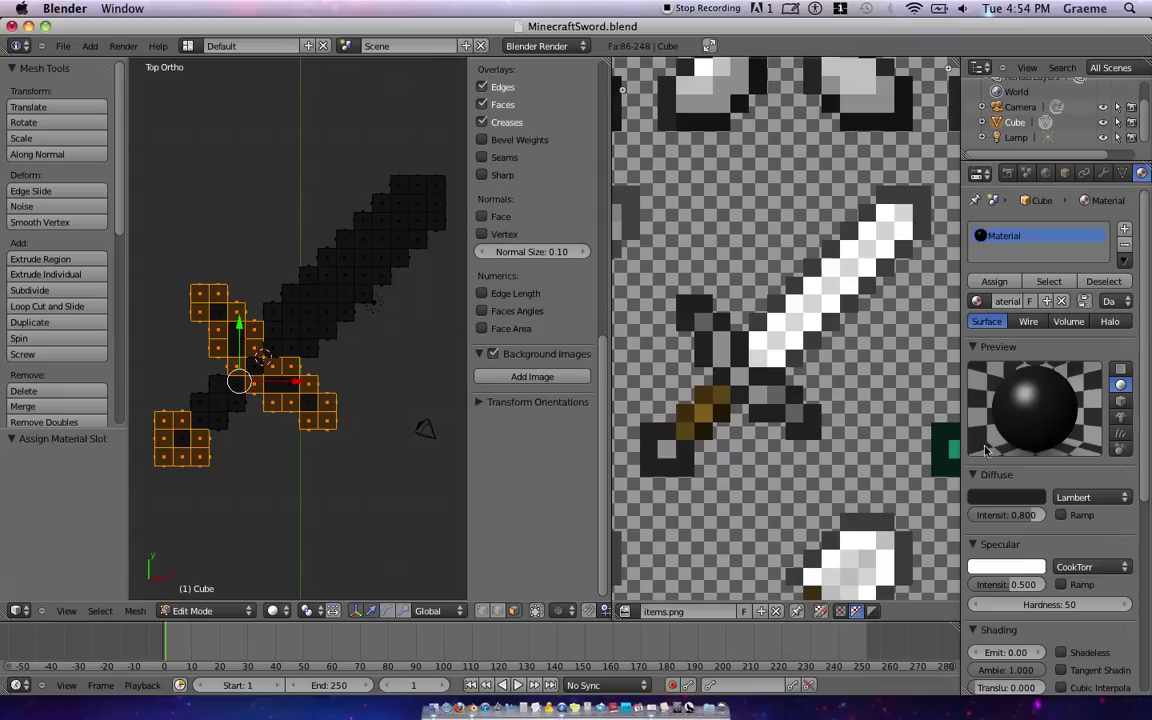
Step: Add a second material slot, reassign the chosen faces to the black Material, and create Material.001
click(1124, 229)
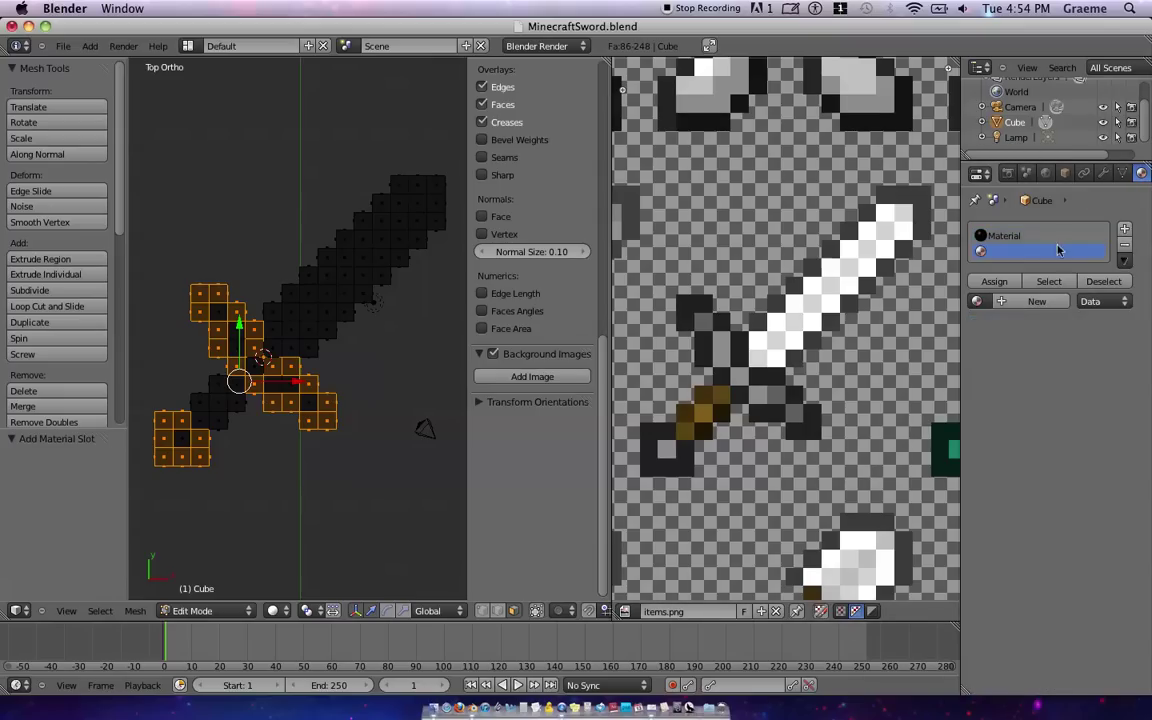
click(994, 283)
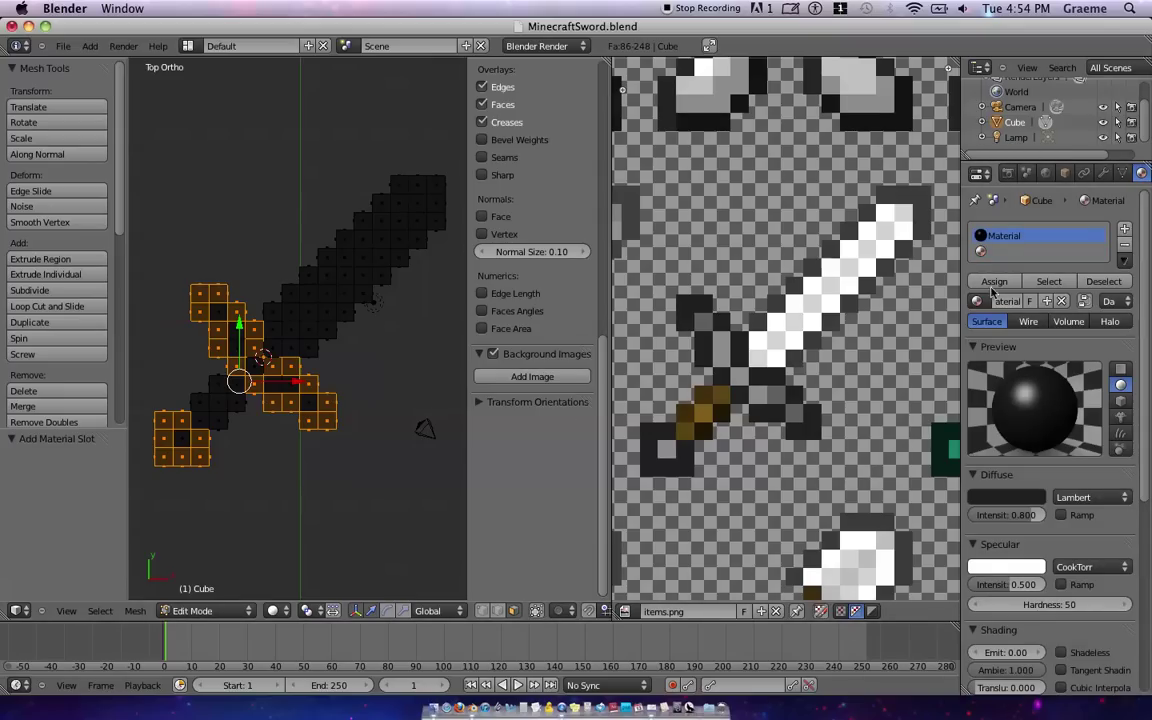
click(994, 283)
click(990, 251)
click(1046, 302)
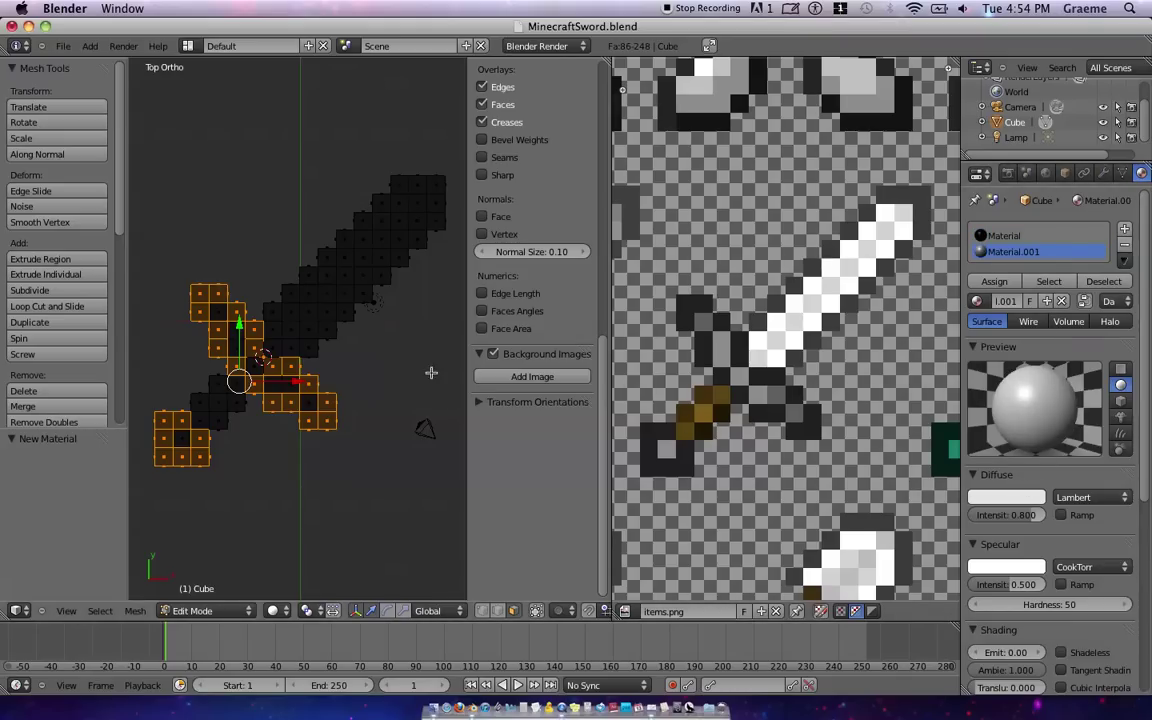
Step: Select the blade's outline faces from the base up around the tip and back down
key(a)
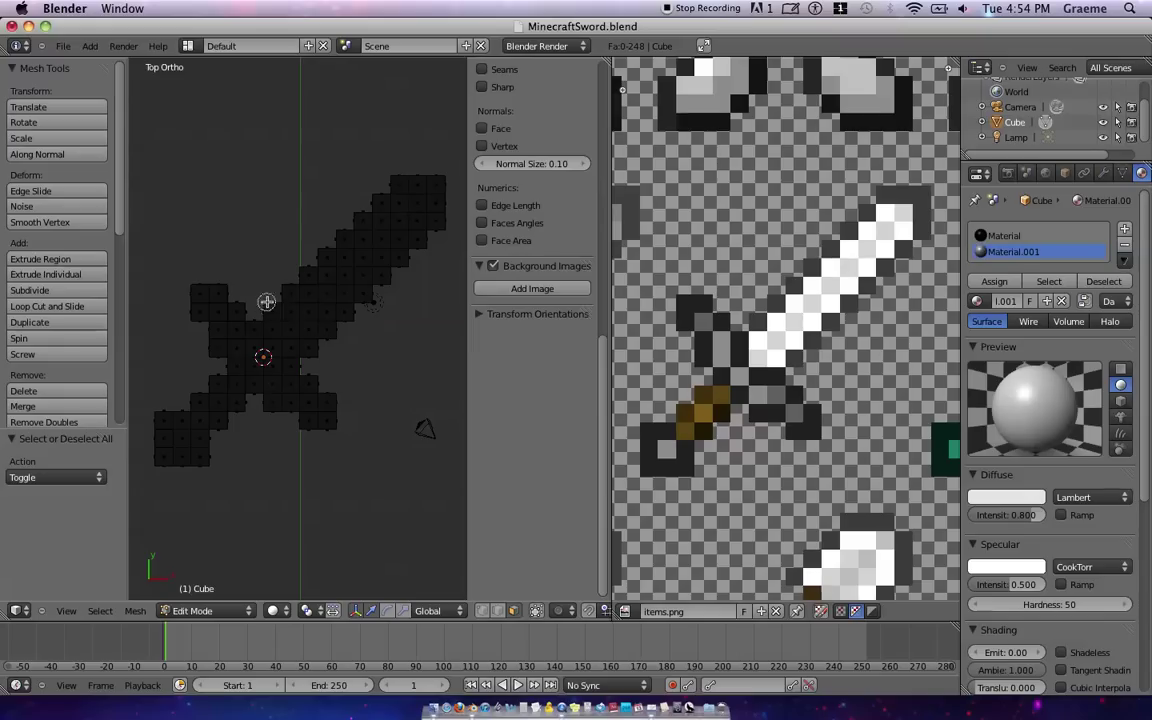
right_click(271, 305)
shift+right_click(289, 292)
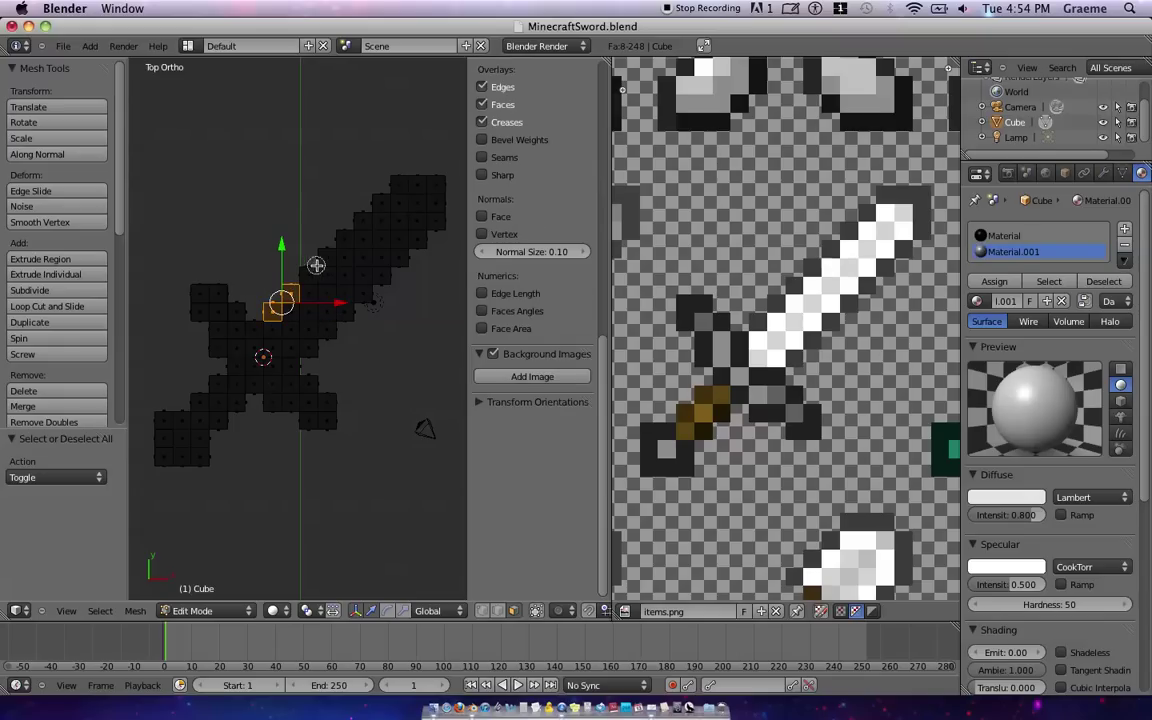
shift+right_click(310, 269)
shift+right_click(328, 257)
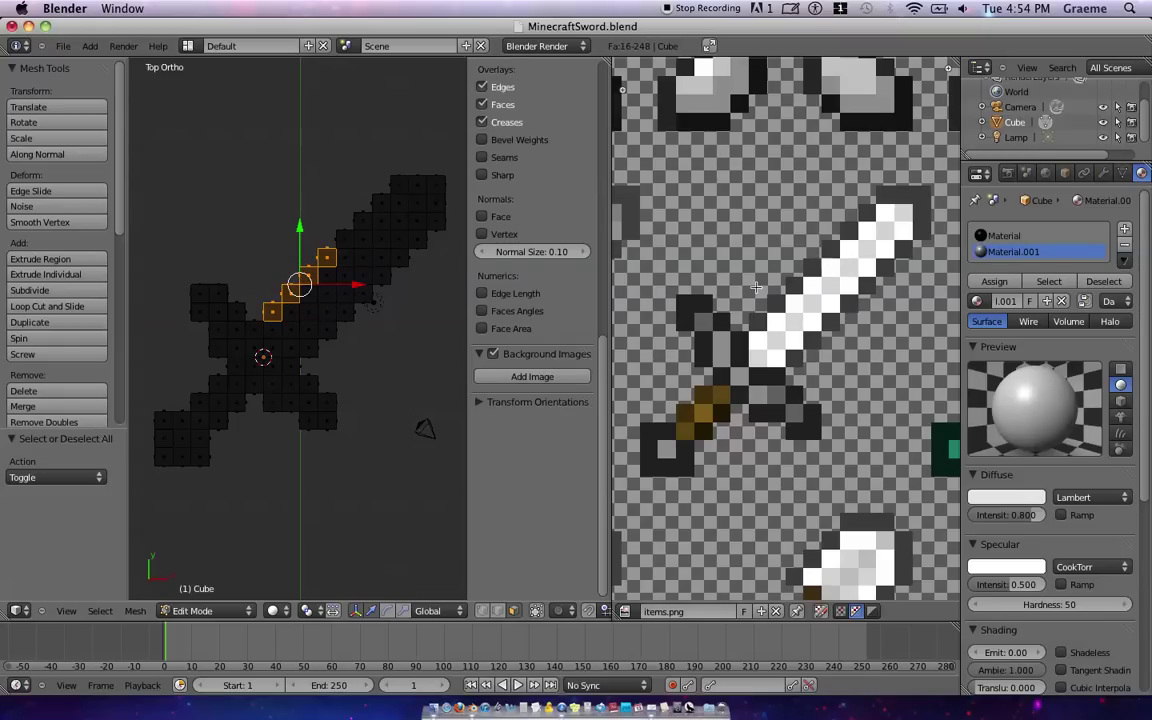
shift+right_click(344, 239)
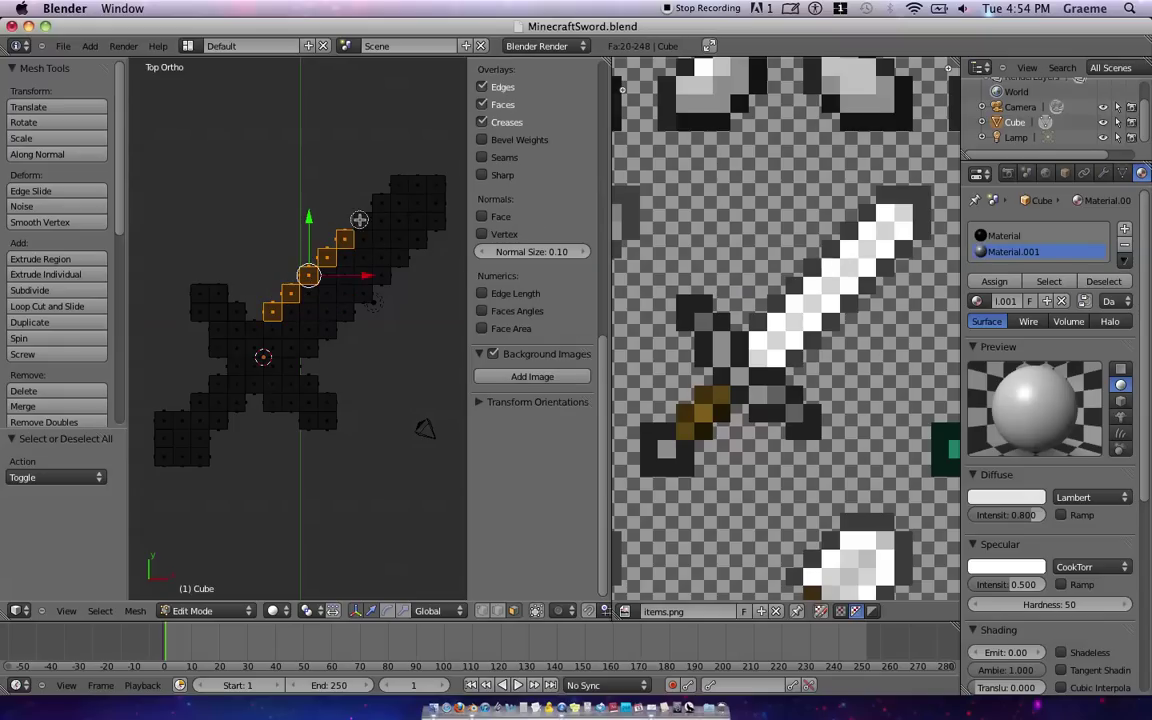
shift+right_click(362, 221)
shift+right_click(378, 203)
shift+right_click(398, 183)
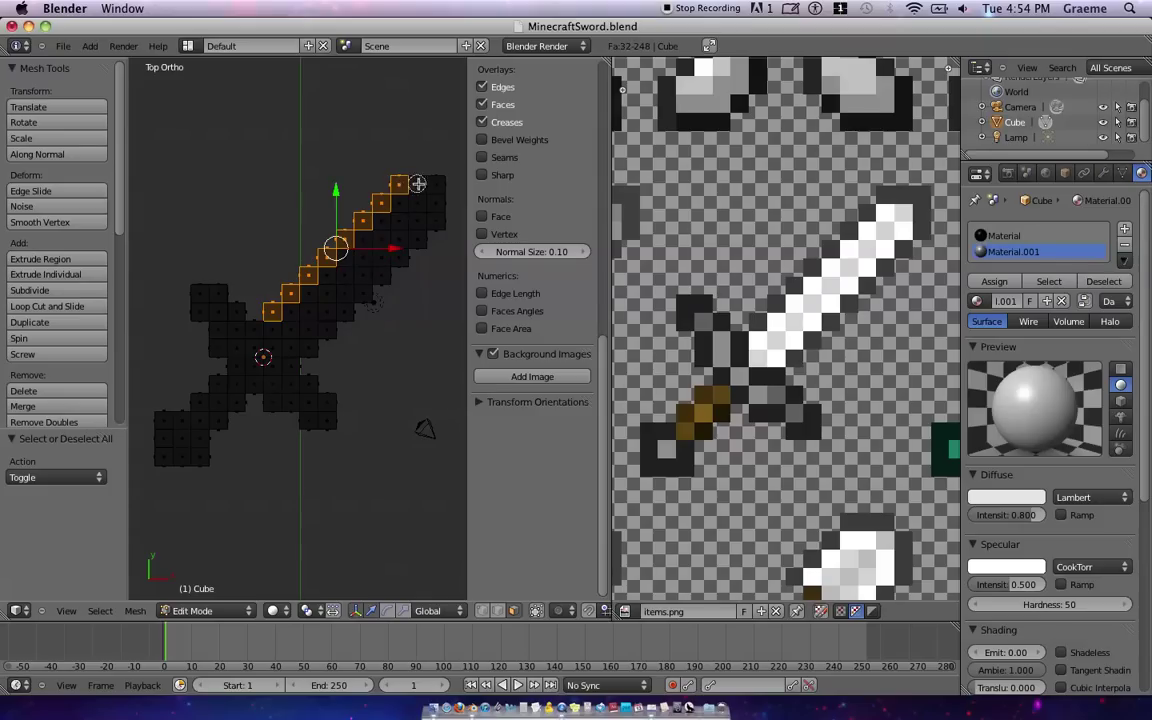
shift+right_click(420, 182)
shift+right_click(434, 183)
shift+right_click(434, 203)
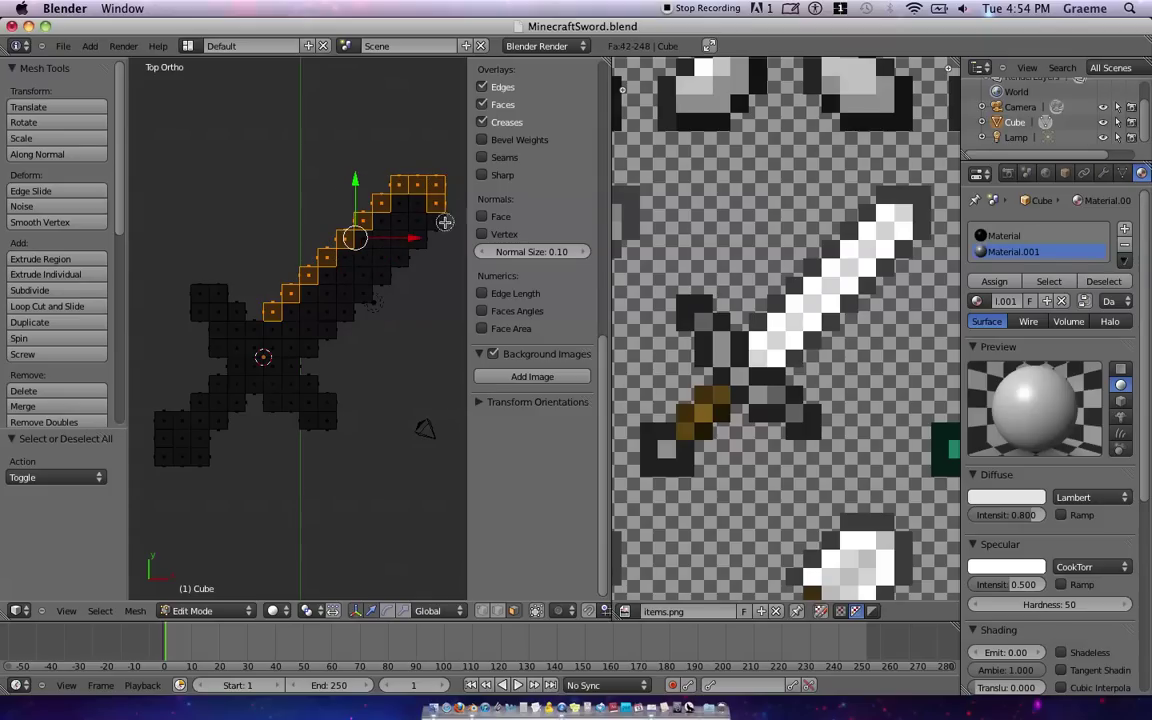
shift+right_click(437, 222)
shift+right_click(416, 239)
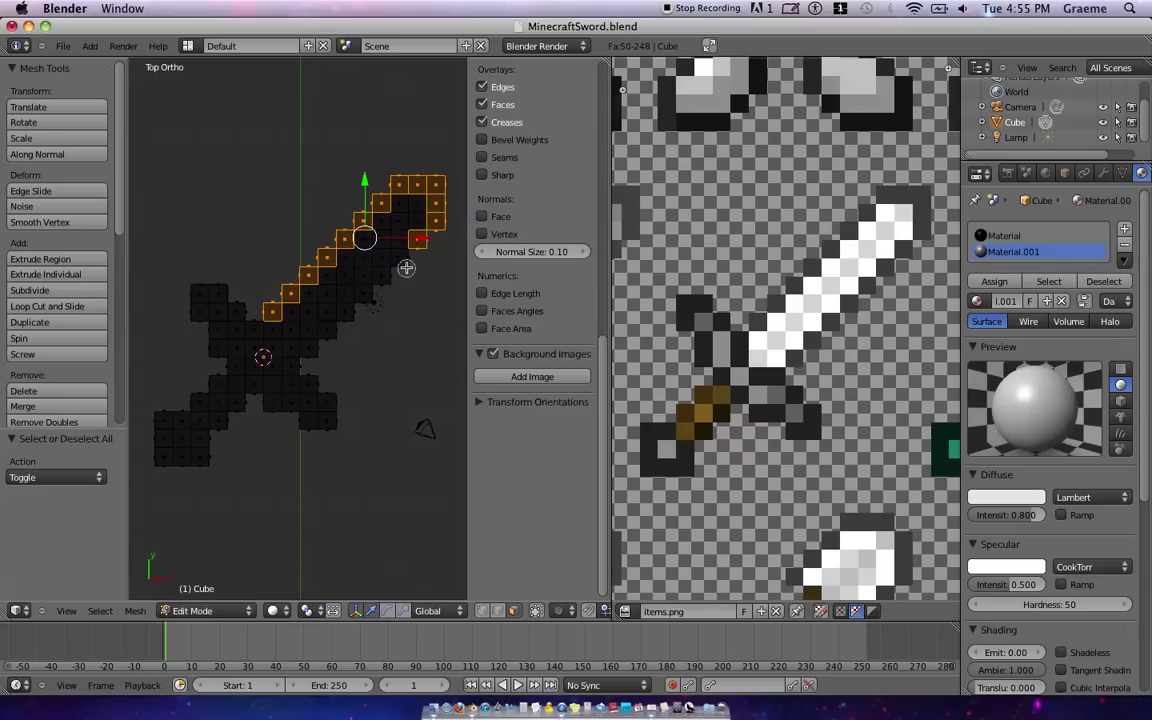
shift+right_click(398, 257)
shift+right_click(380, 275)
shift+right_click(362, 293)
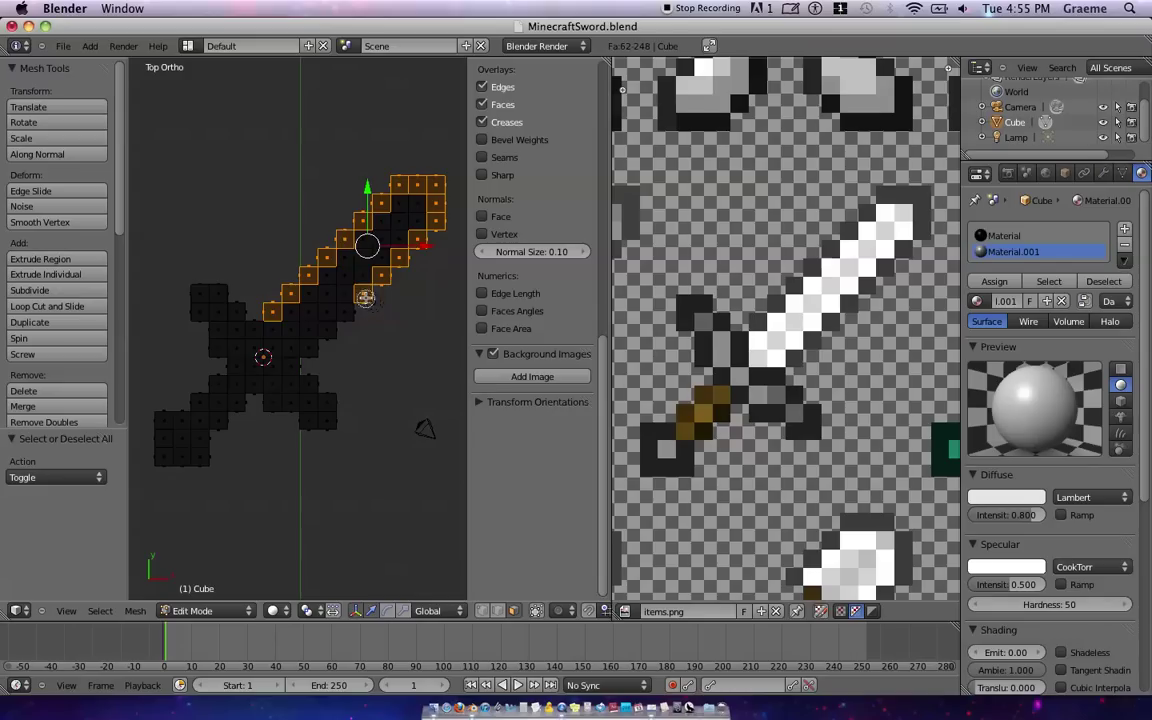
shift+right_click(344, 311)
shift+right_click(326, 329)
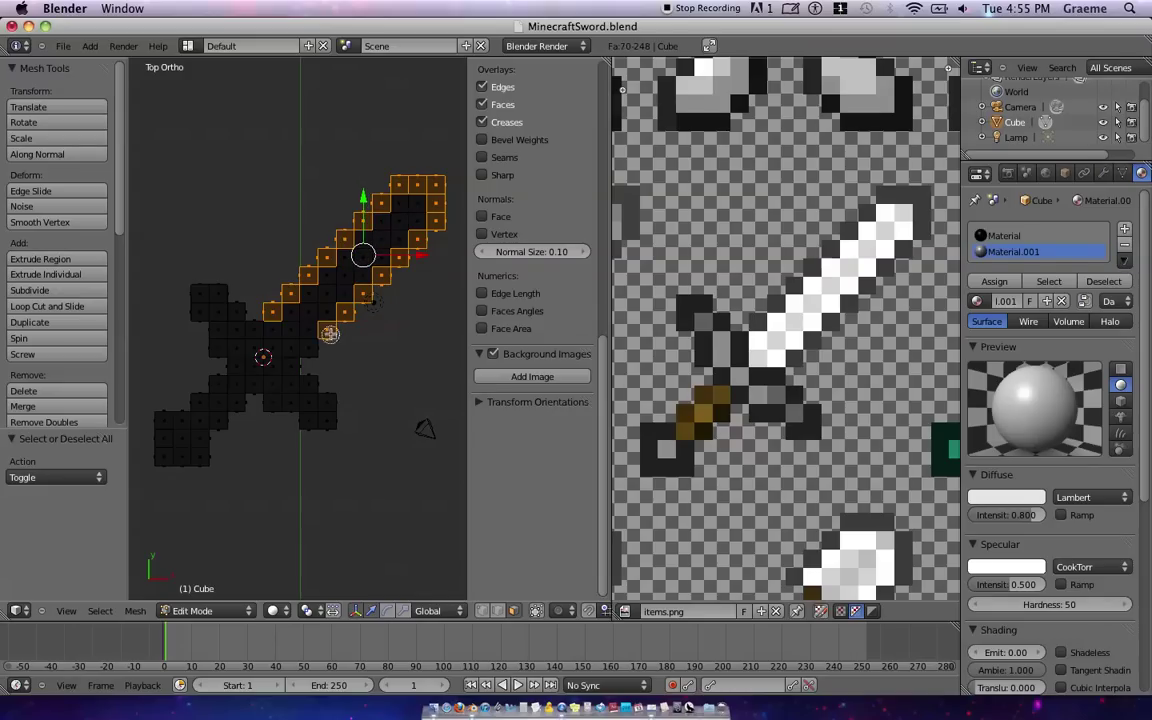
shift+right_click(308, 347)
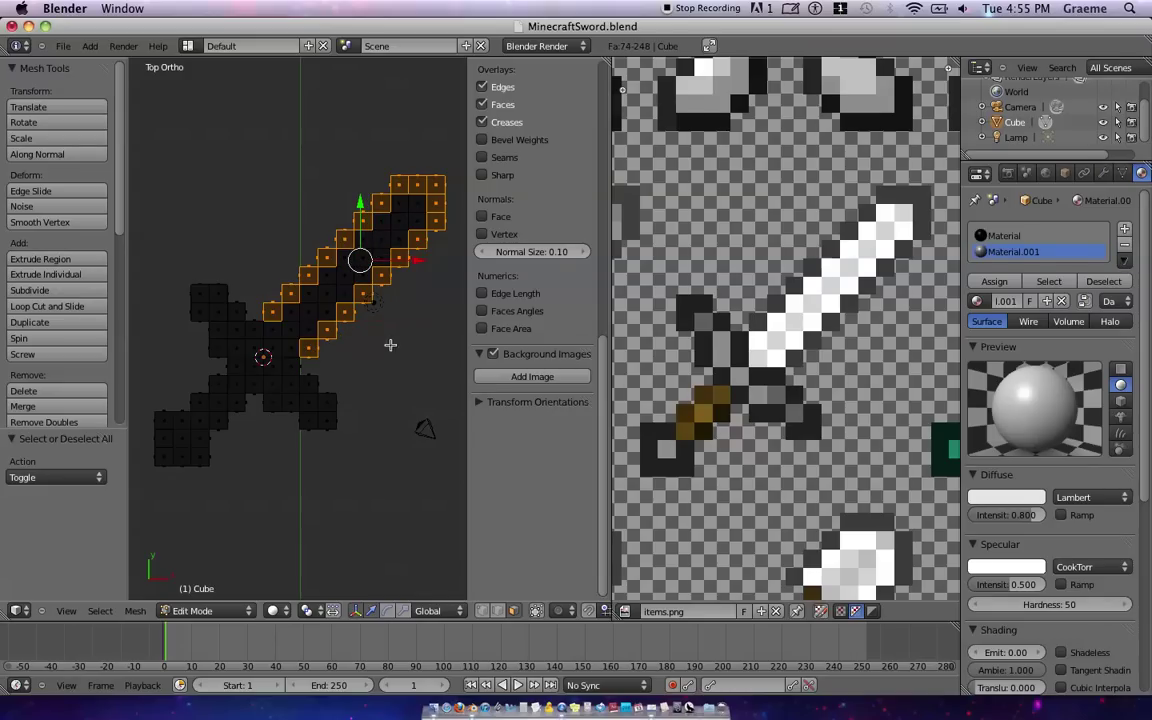
Step: Assign the blade outline to Material.001 and sample its dark grey colour from items.png
click(994, 281)
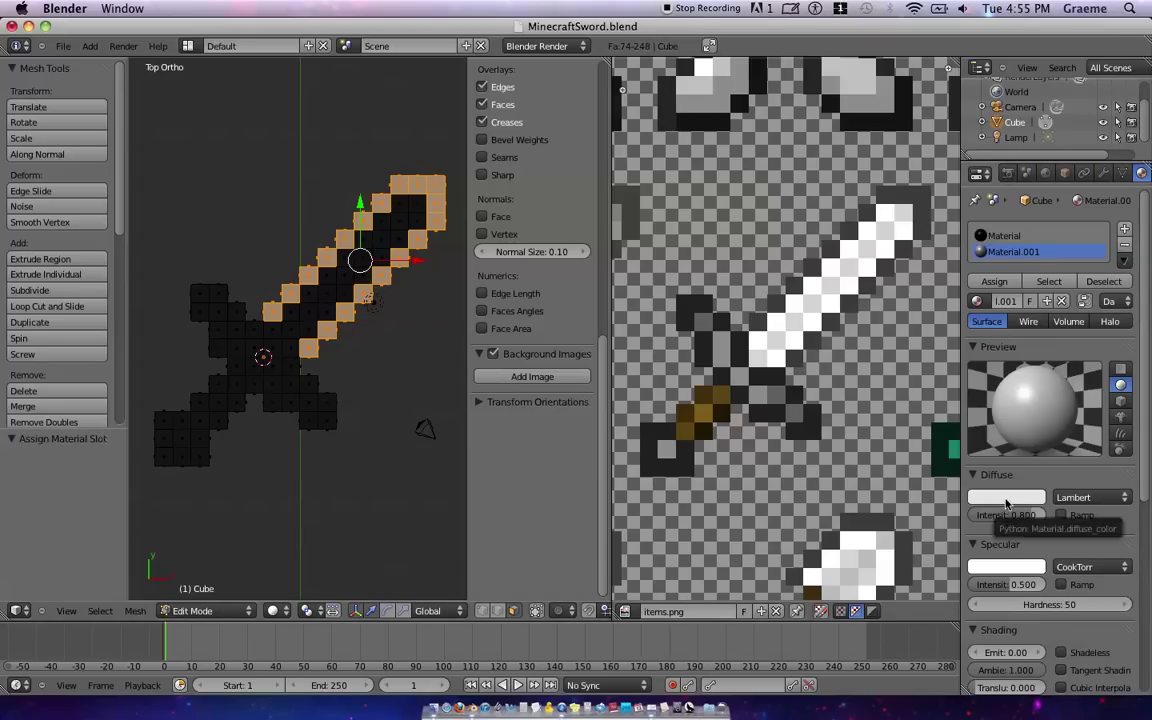
click(1007, 497)
click(918, 392)
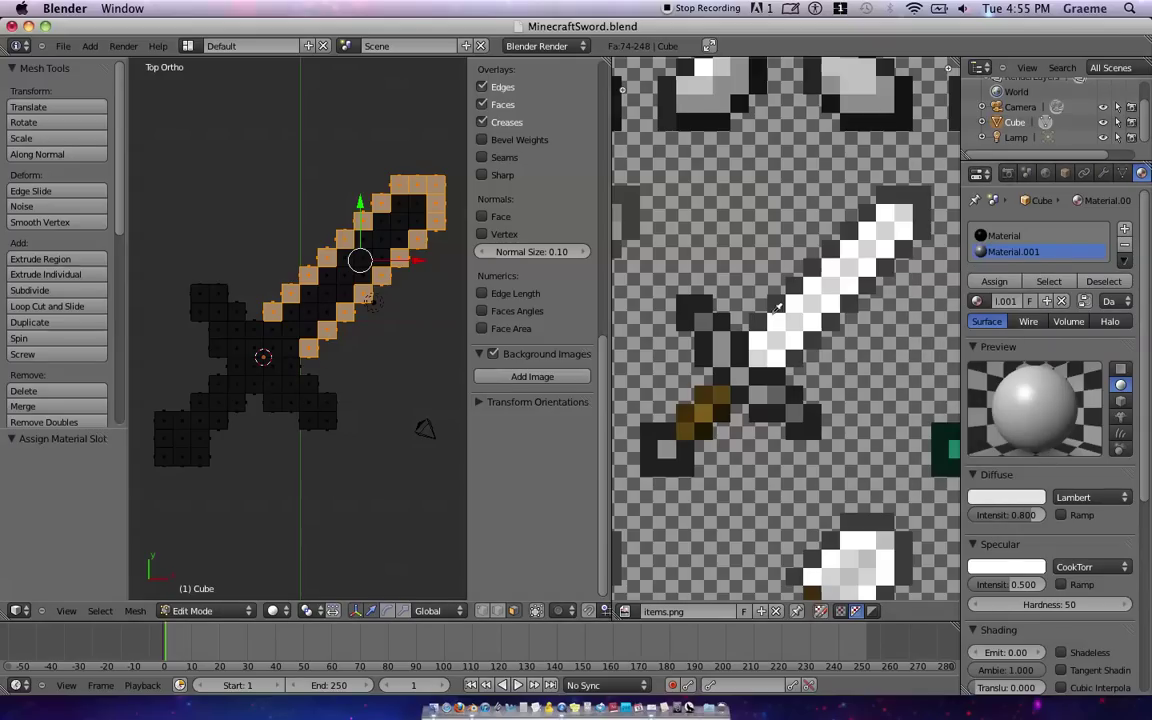
click(704, 276)
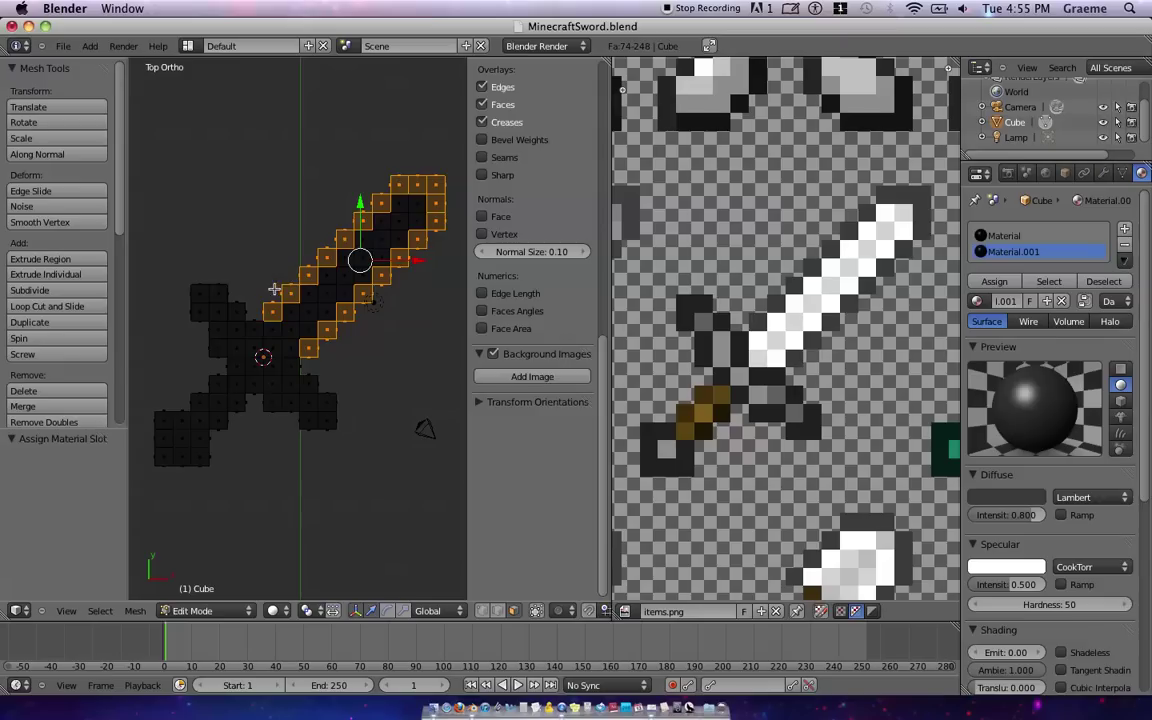
key(Tab)
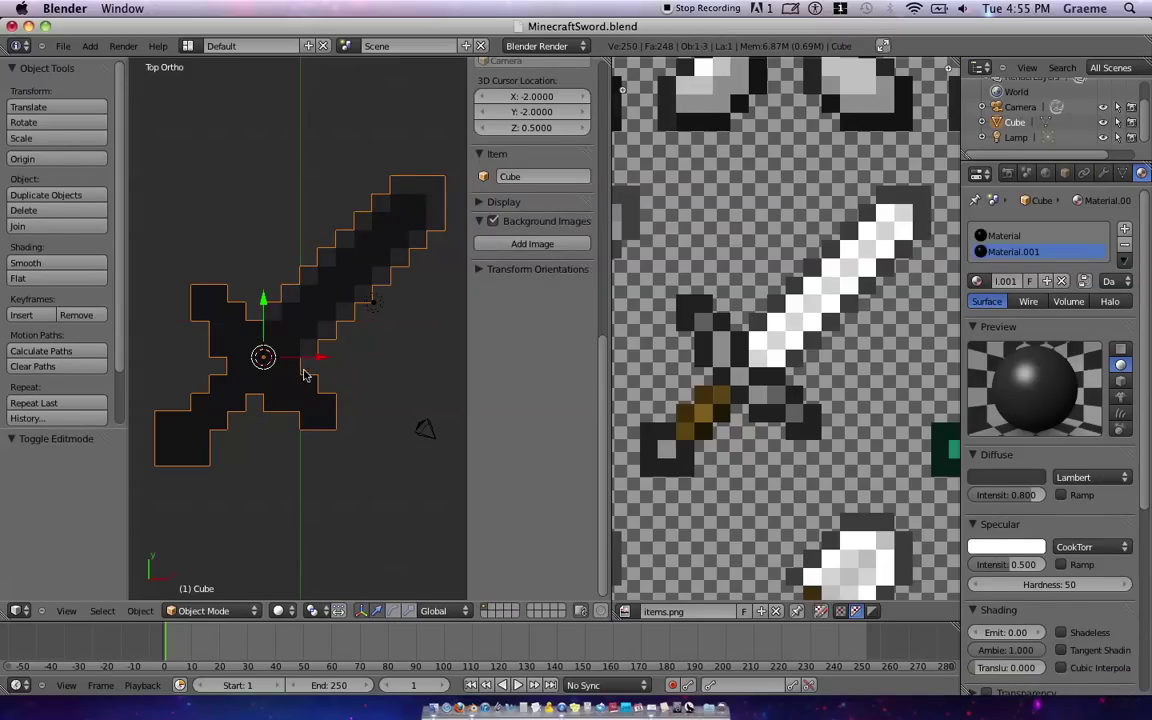
key(Tab)
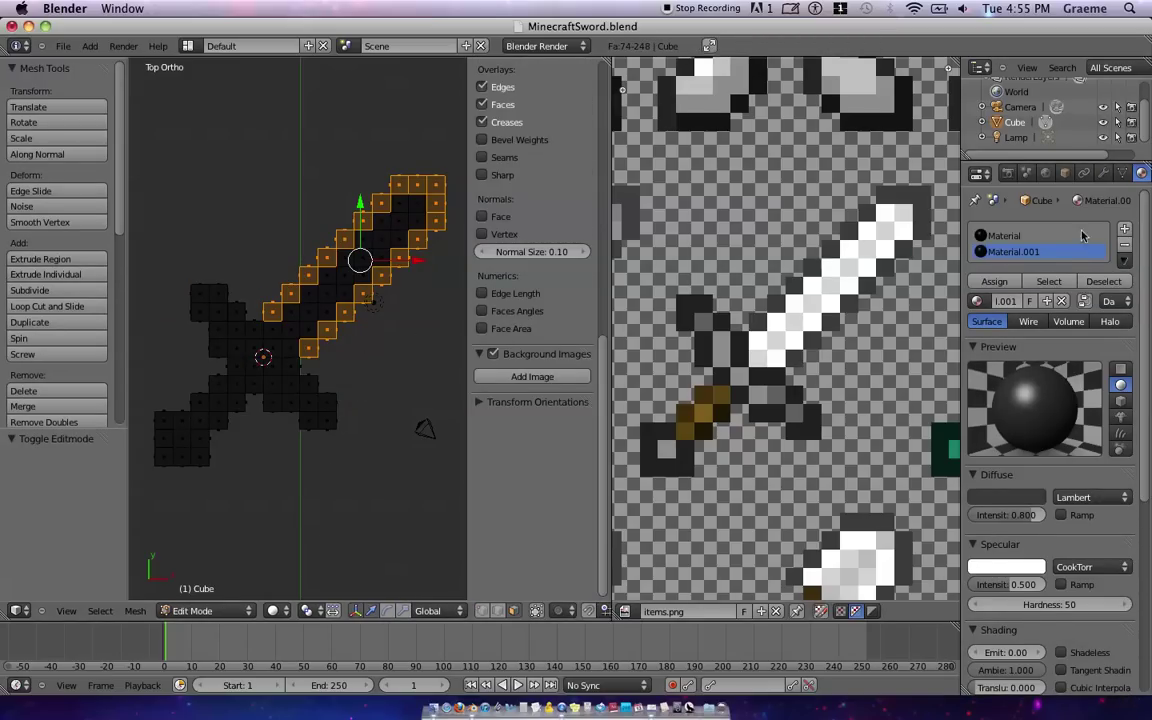
Step: Create Material.002, assign it to the alternating inner blade faces, and give it light grey
click(1124, 231)
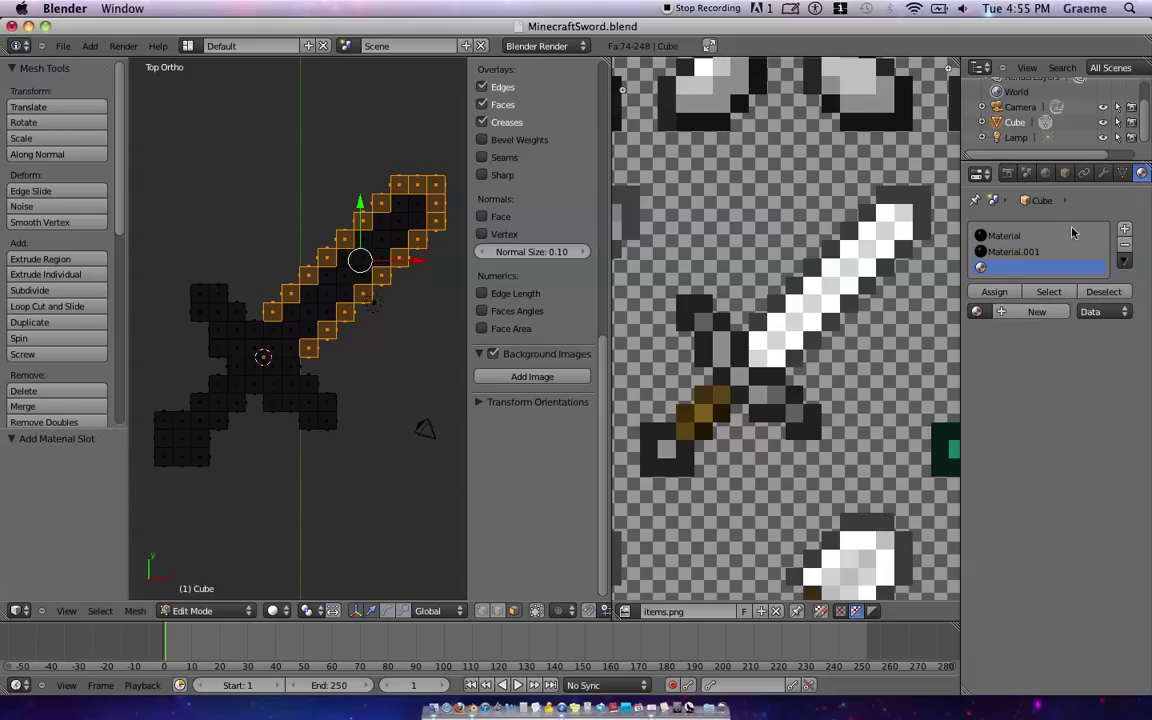
key(a)
click(1053, 314)
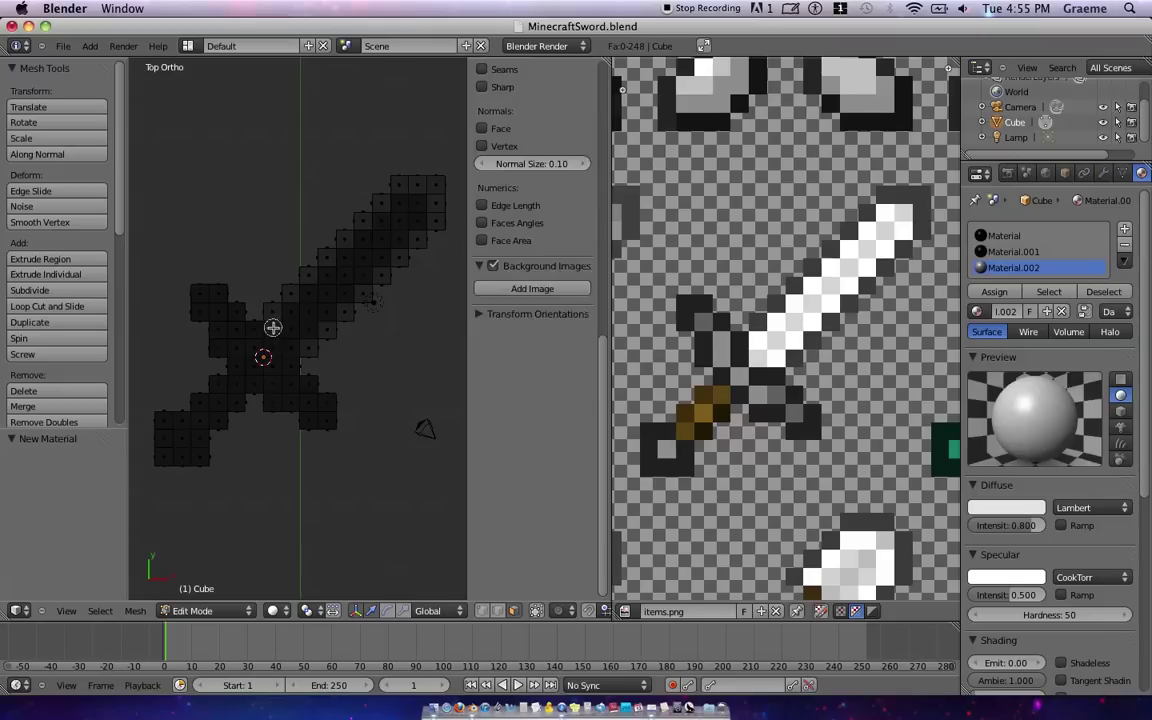
mouse_move(273, 327)
mouse_down()
mouse_move(398, 198)
mouse_move(416, 220)
mouse_move(372, 245)
mouse_move(345, 296)
mouse_move(298, 284)
mouse_move(262, 318)
mouse_up()
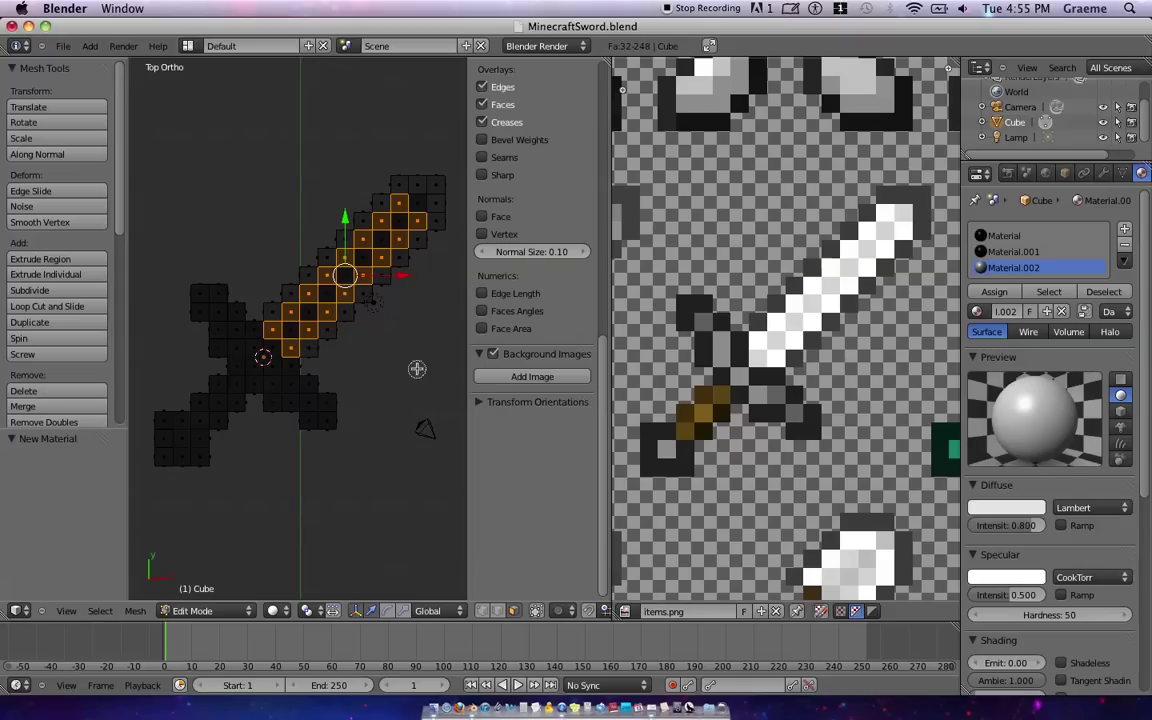
click(995, 292)
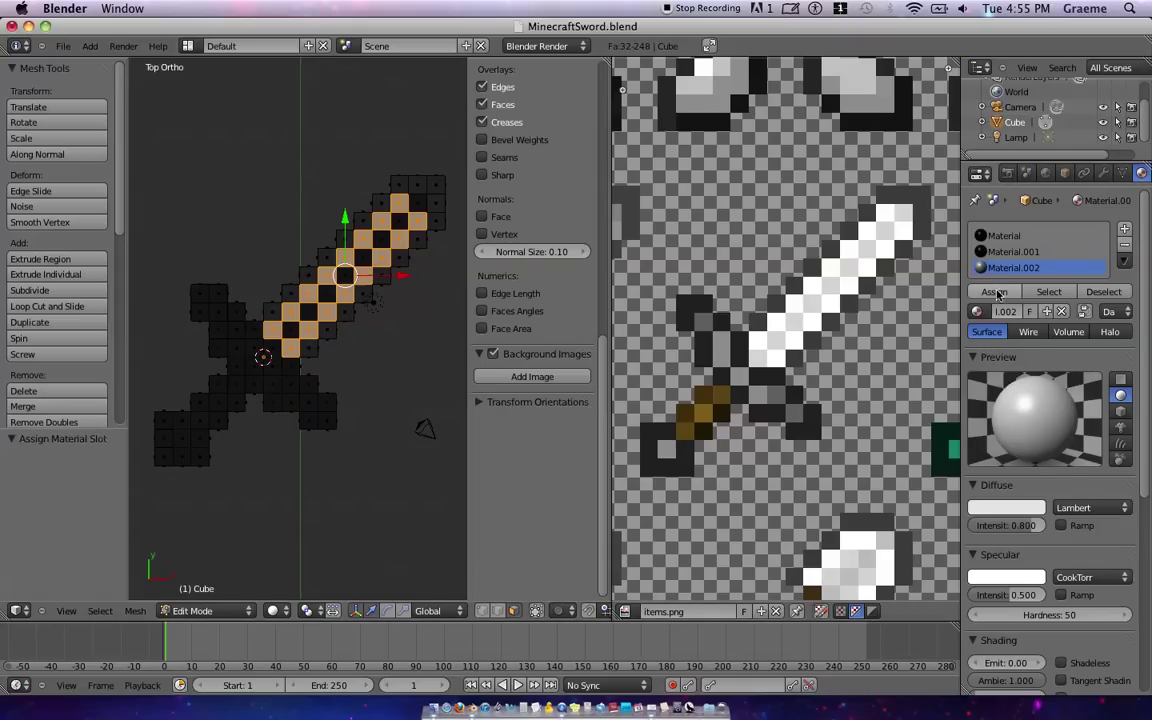
click(1008, 508)
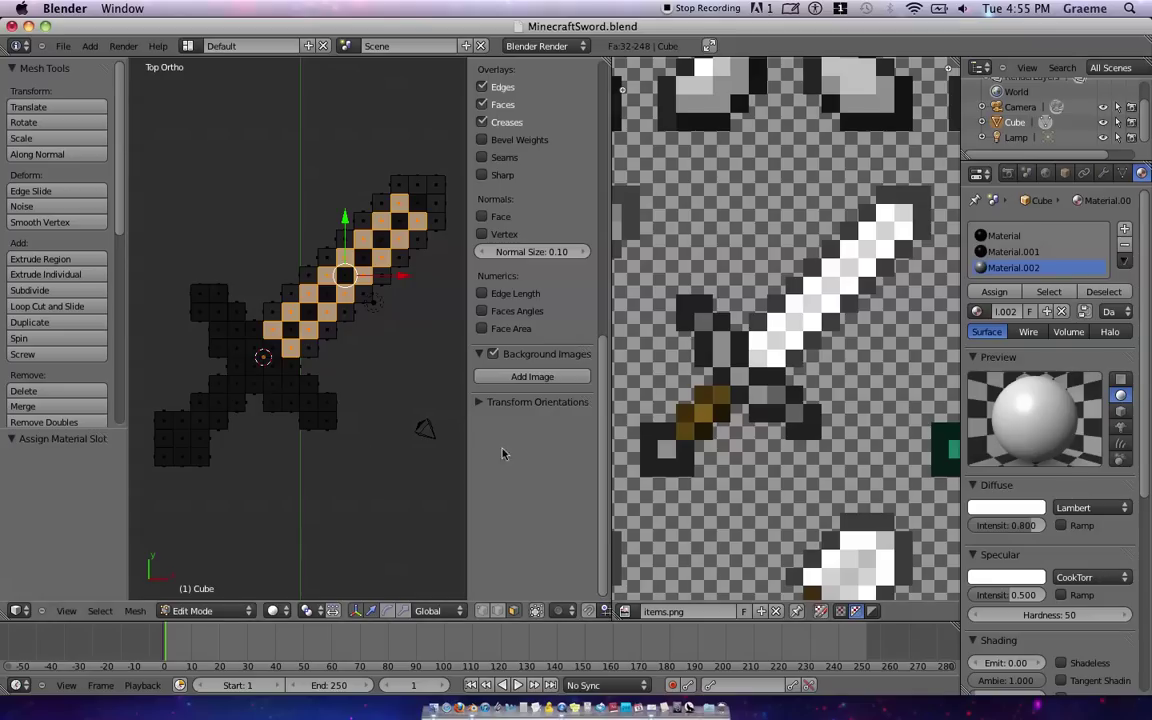
key(a)
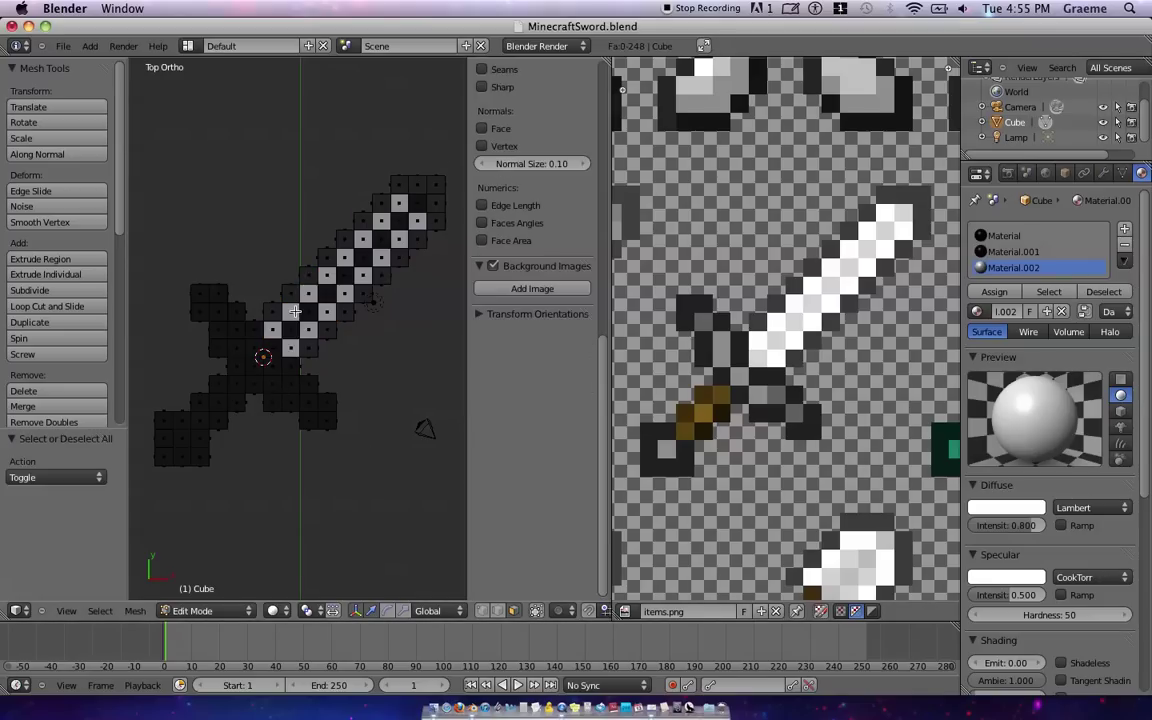
Step: Create Material.003 and select the eight blade centre faces
click(1124, 229)
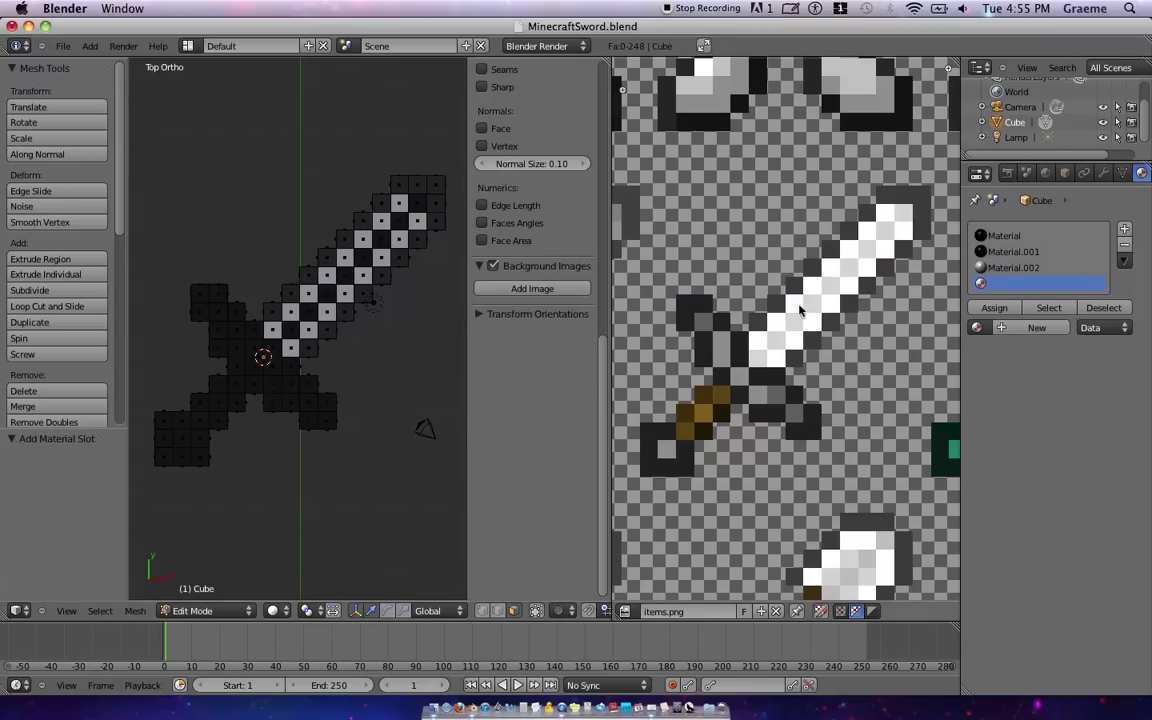
click(1037, 327)
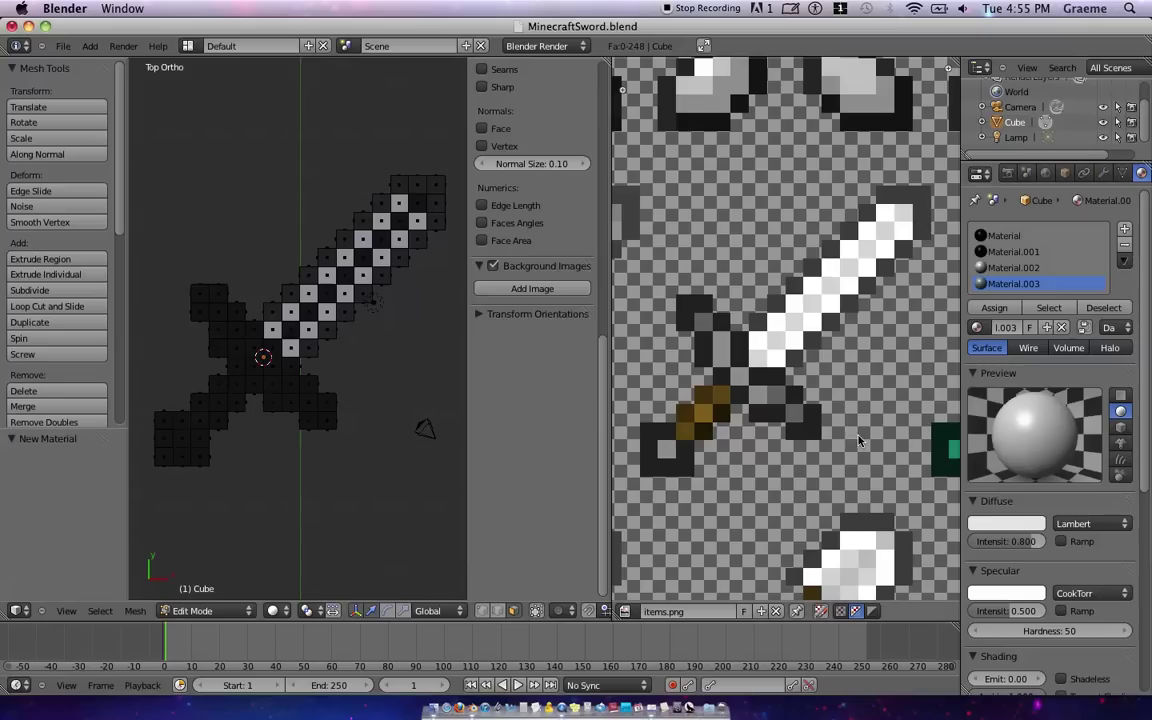
right_click(272, 347)
shift+right_click(308, 311)
shift+right_click(329, 292)
shift+right_click(344, 275)
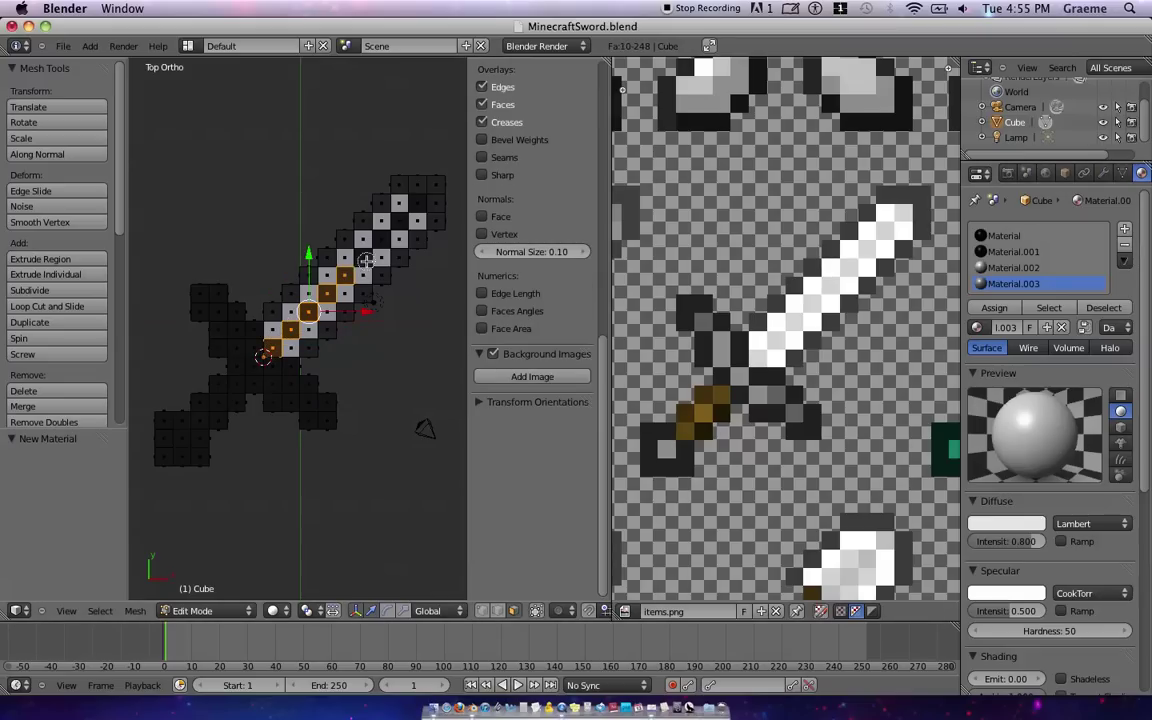
shift+right_click(362, 257)
shift+right_click(380, 239)
shift+right_click(398, 221)
shift+right_click(418, 204)
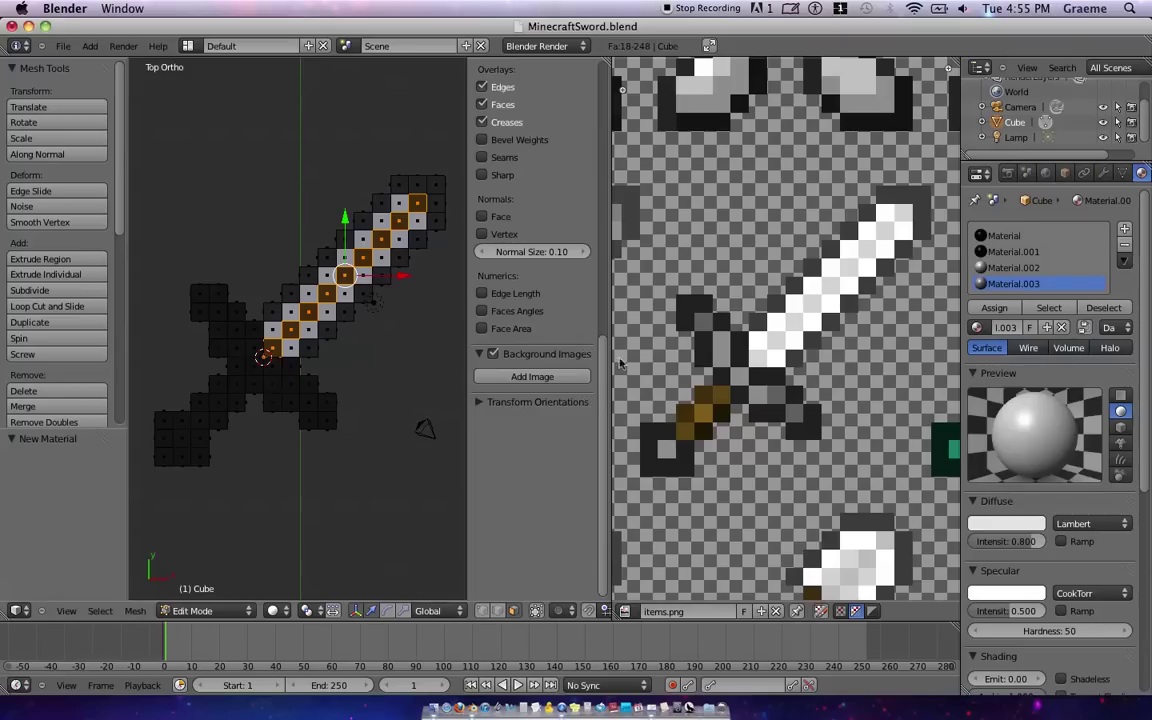
Step: Assign the centre faces to Material.003 with a pale near-white colour, then deselect
click(994, 308)
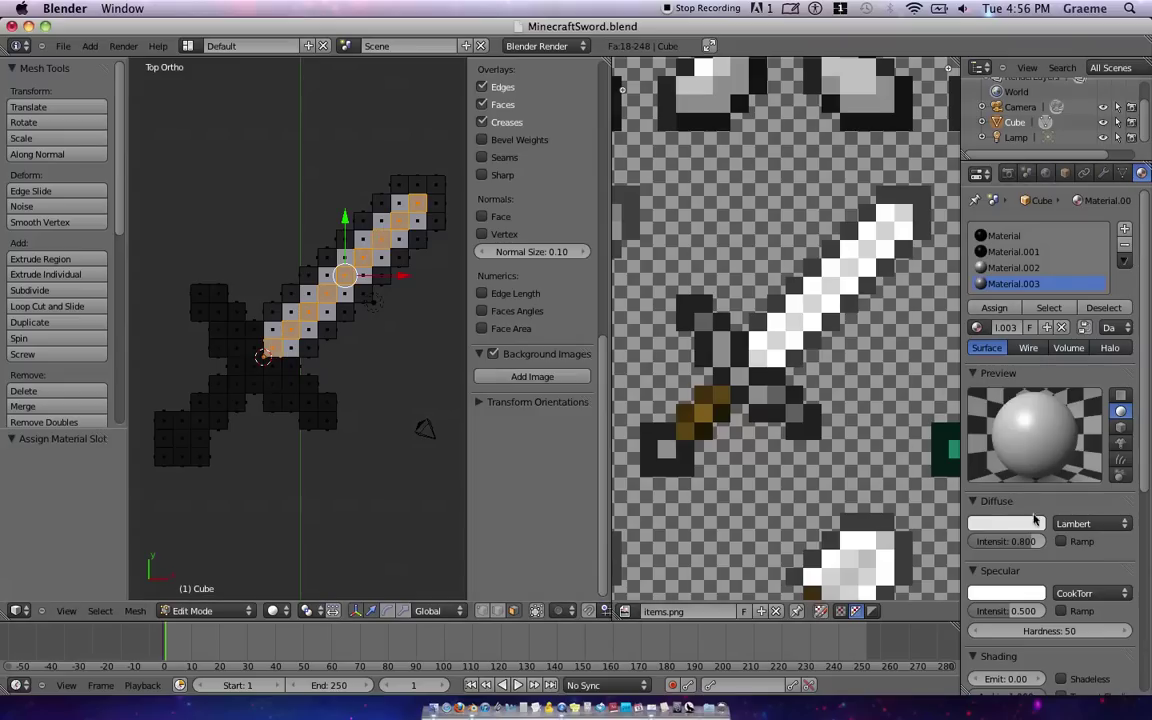
click(975, 523)
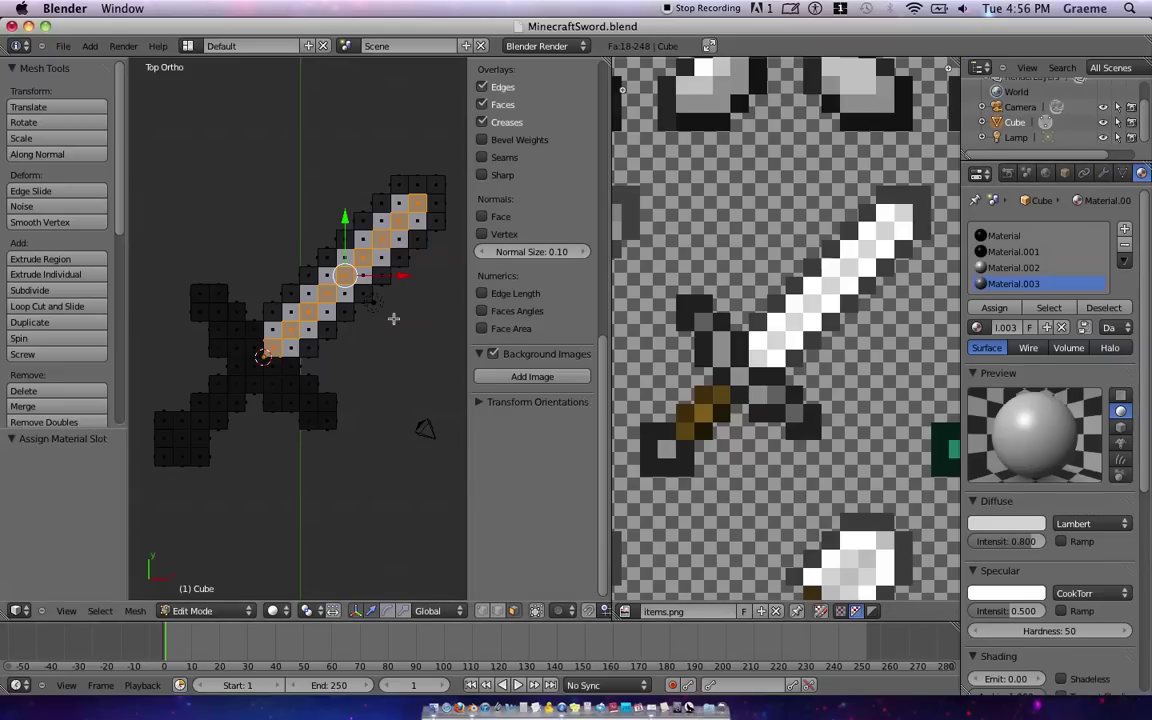
key(a)
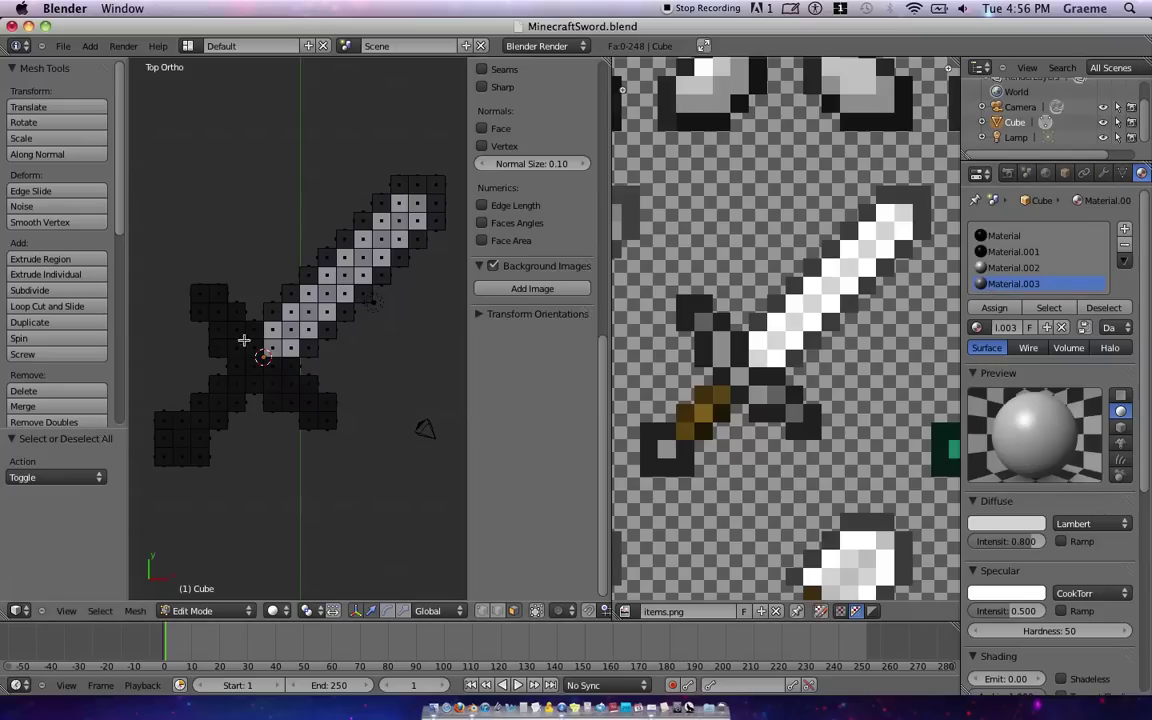
click(1016, 252)
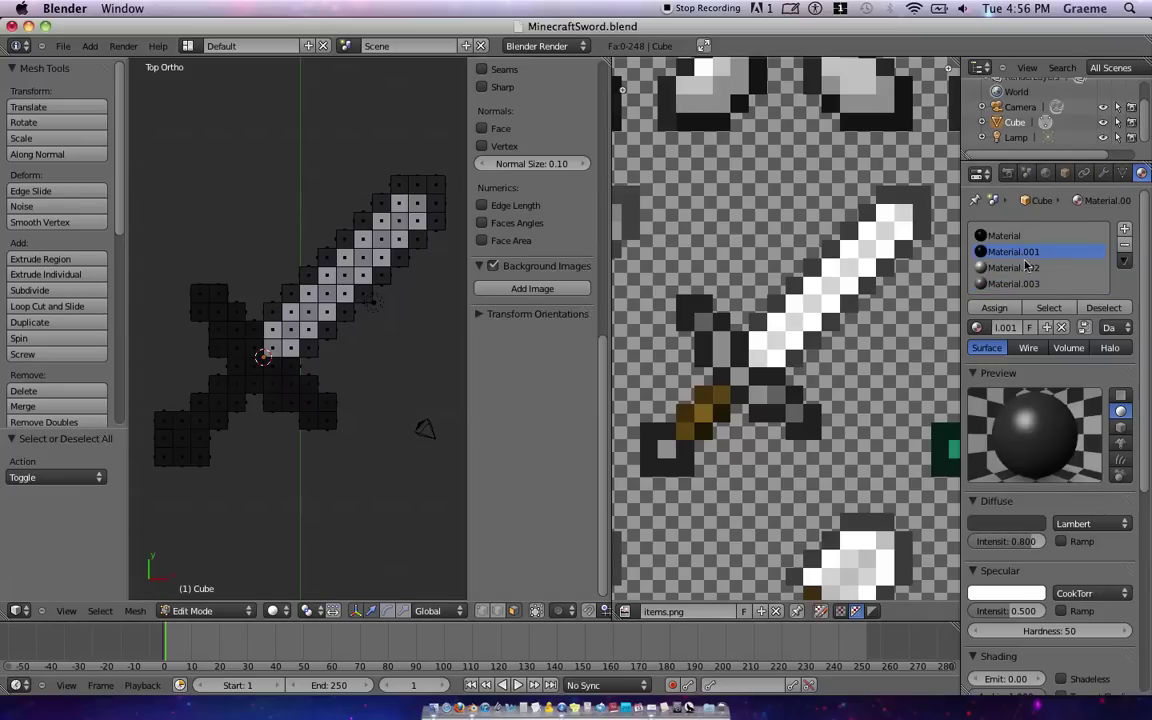
click(1049, 308)
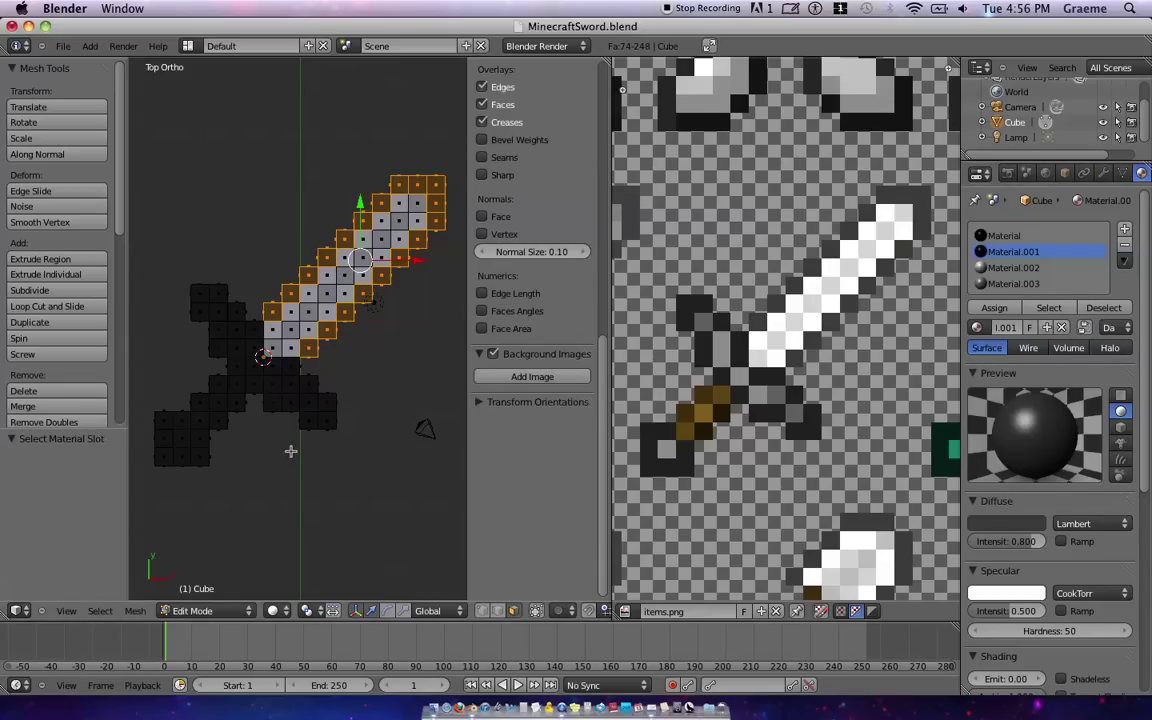
click(1100, 308)
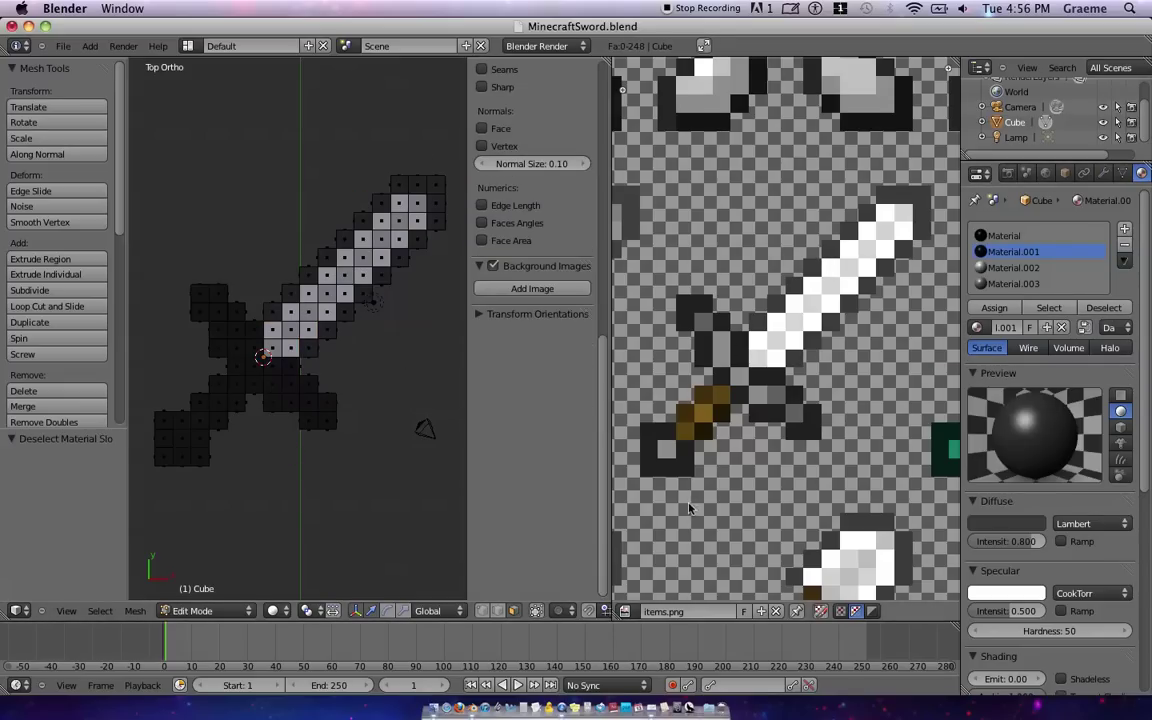
click(1064, 308)
click(1025, 268)
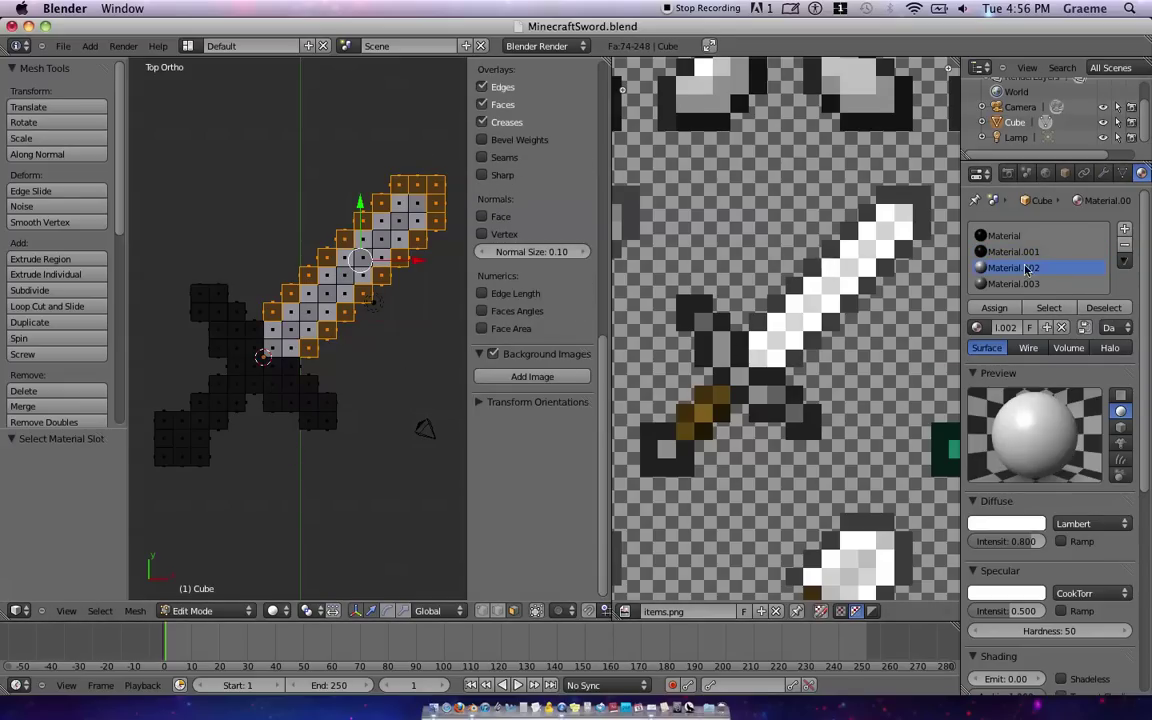
click(1049, 309)
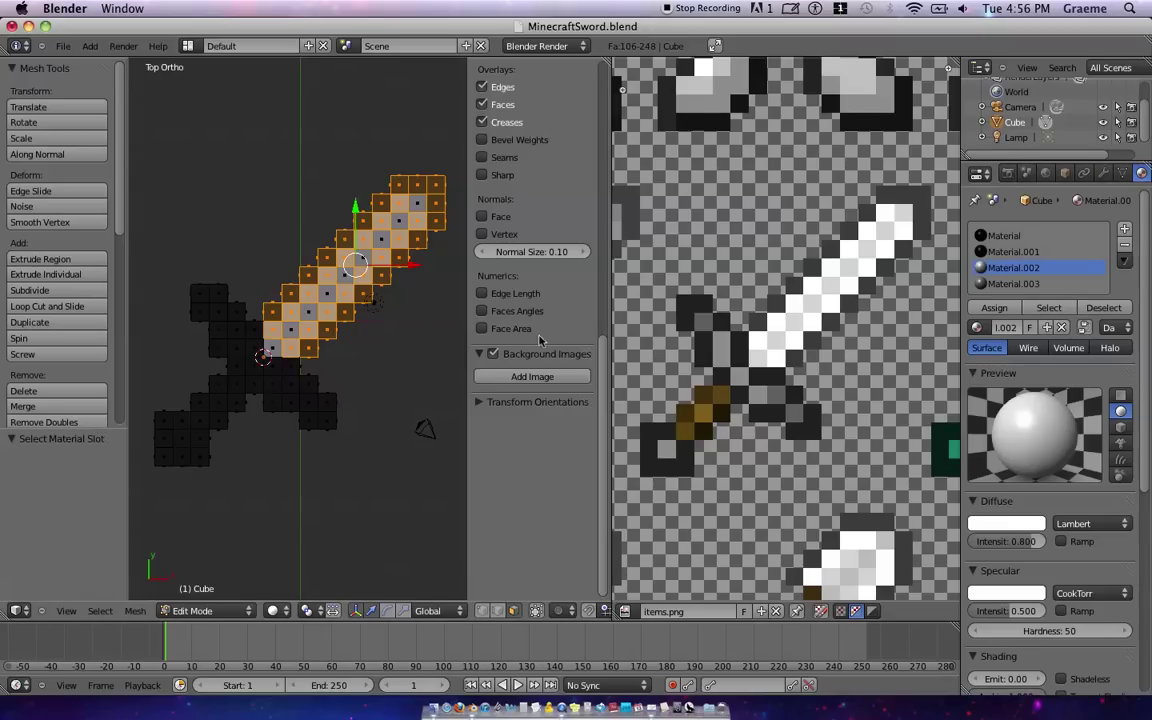
click(1013, 252)
click(1104, 308)
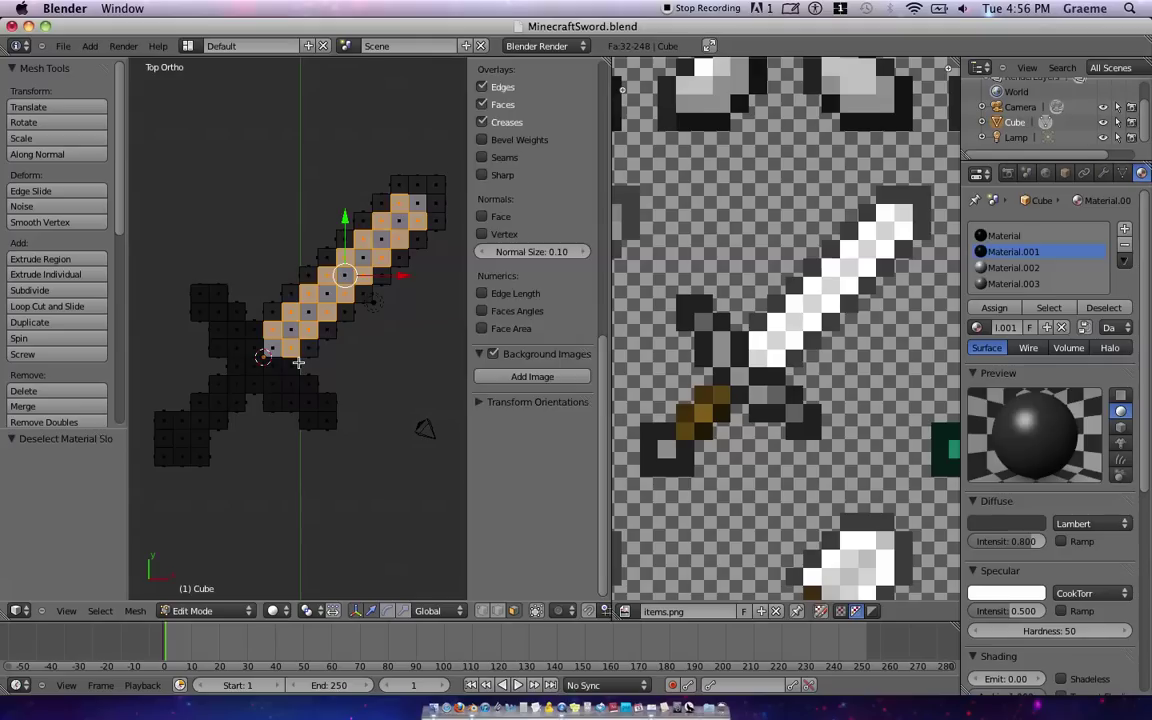
key(a)
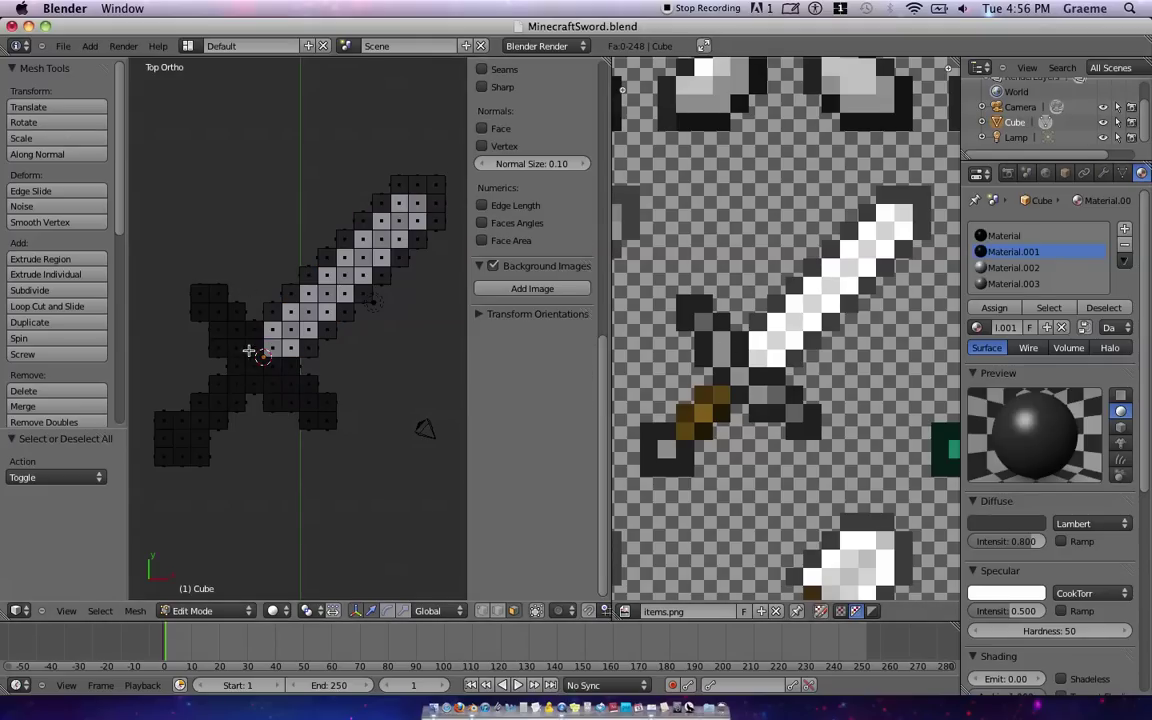
Step: Create Material.004 and assign it, mid-grey, to four crossguard faces, then deselect
click(1124, 228)
click(1010, 343)
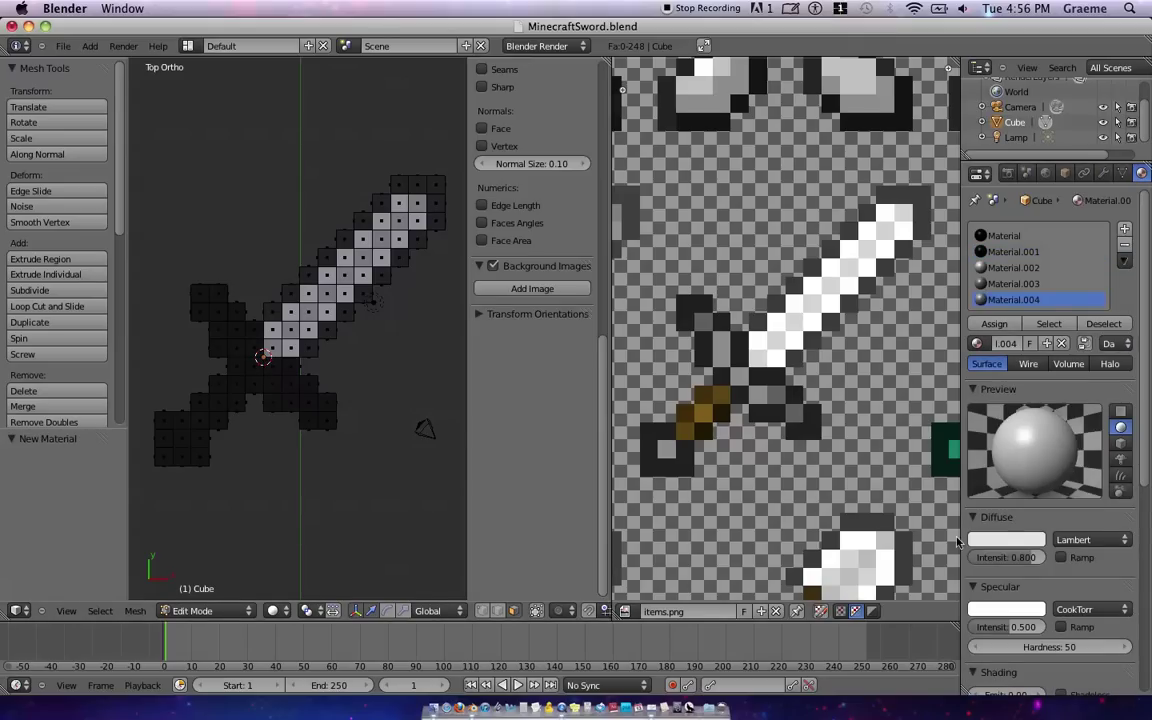
key(a)
key(a)
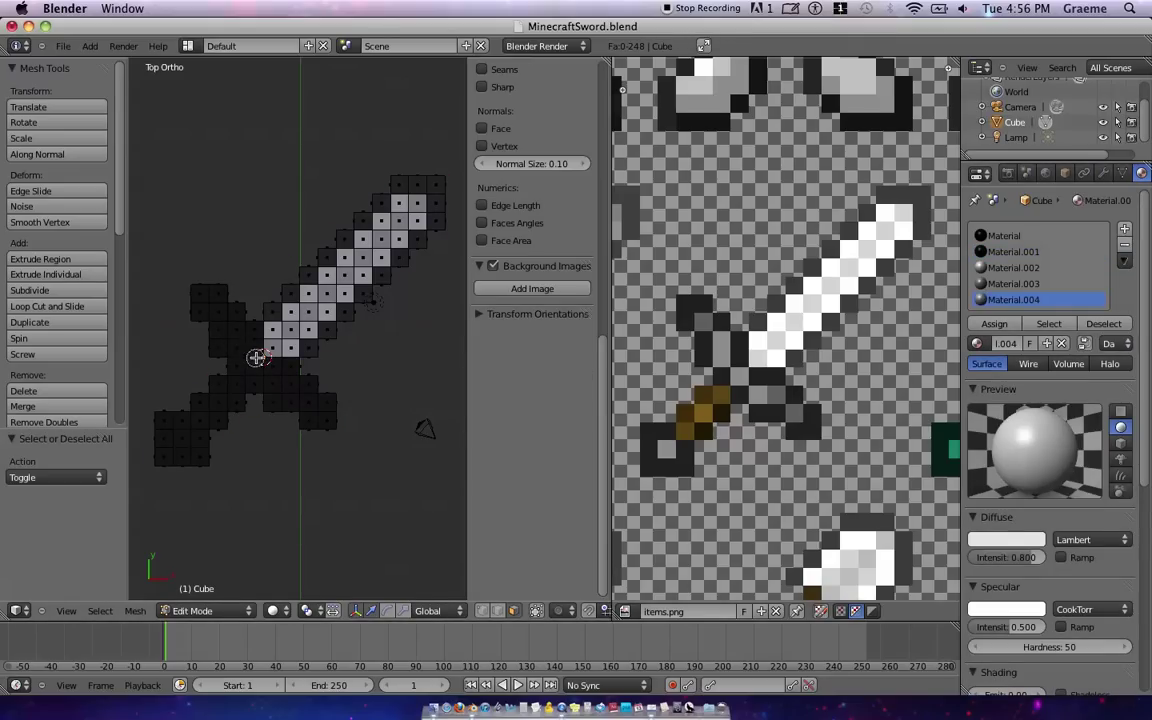
right_click(231, 325)
right_click(255, 352)
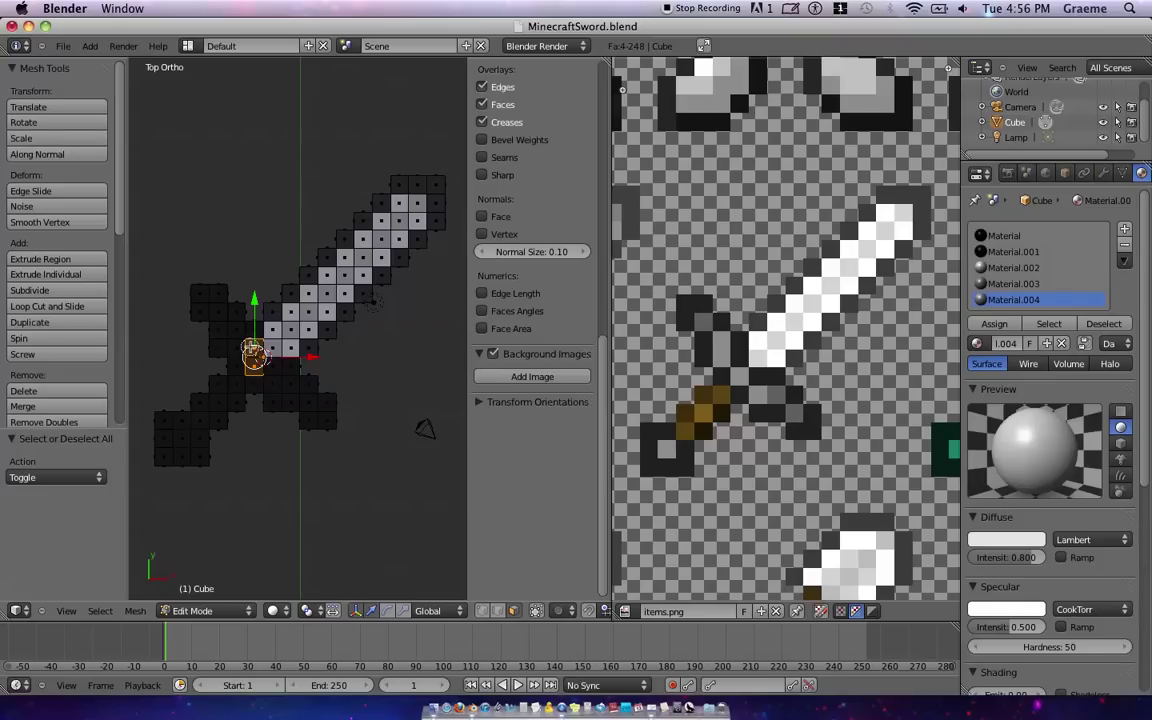
key(a)
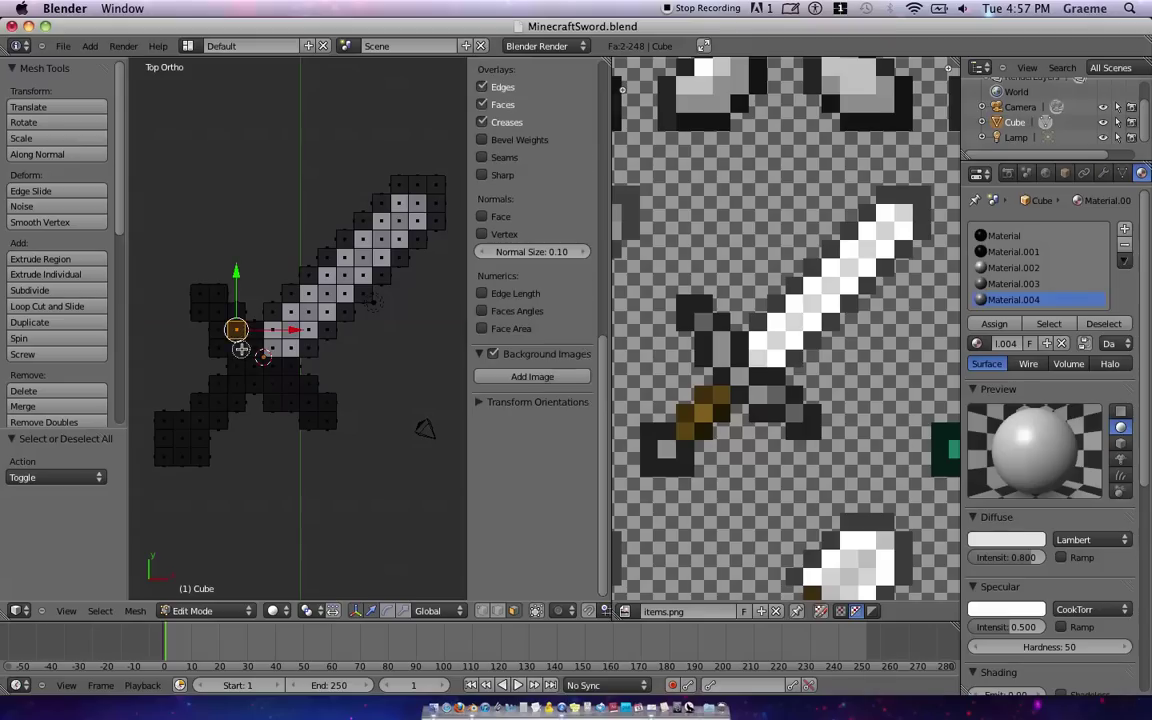
shift+right_click(241, 347)
shift+right_click(273, 383)
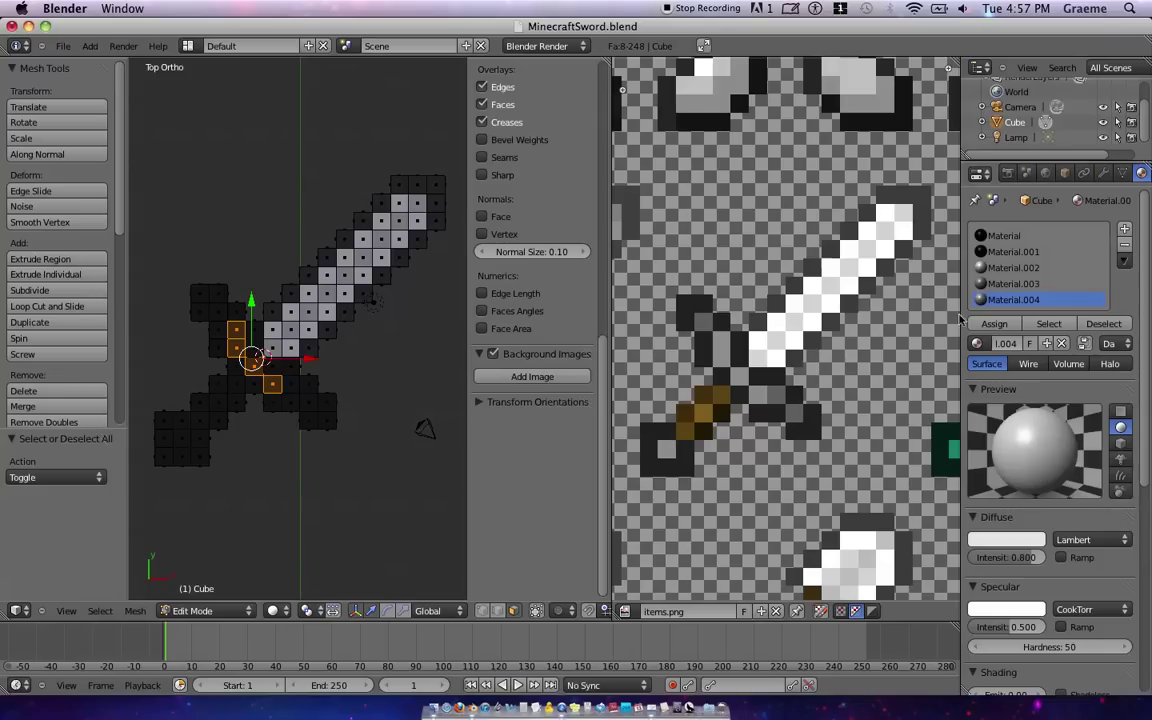
click(994, 323)
click(1006, 539)
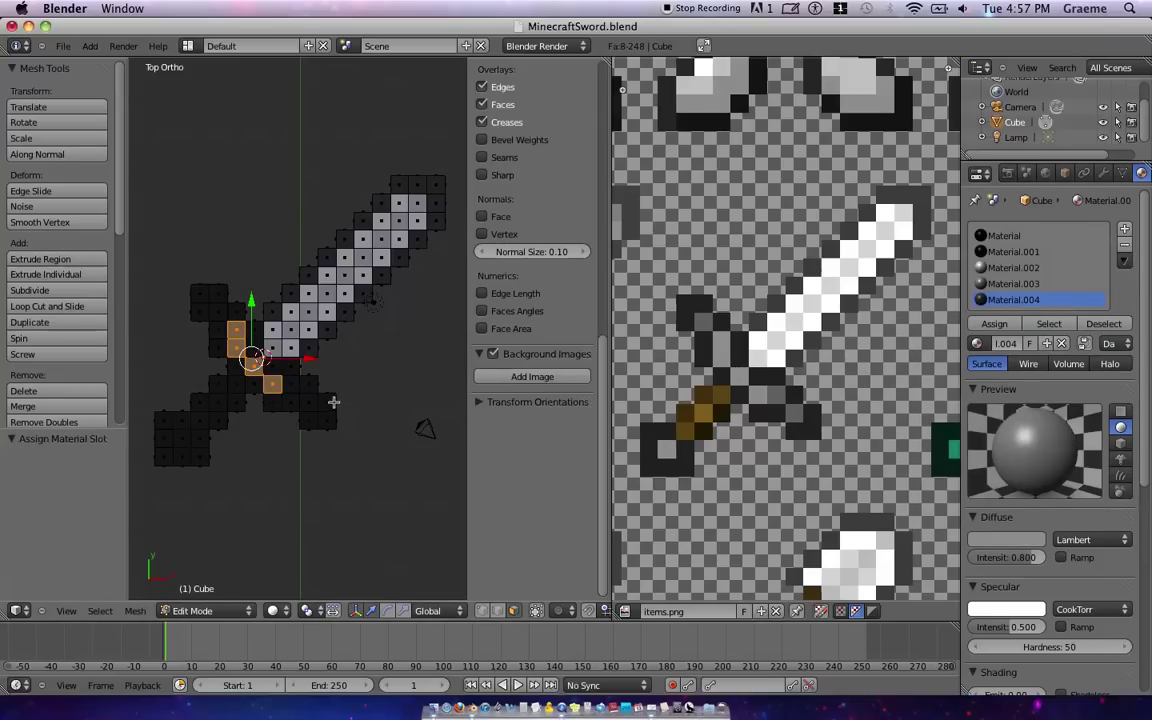
key(a)
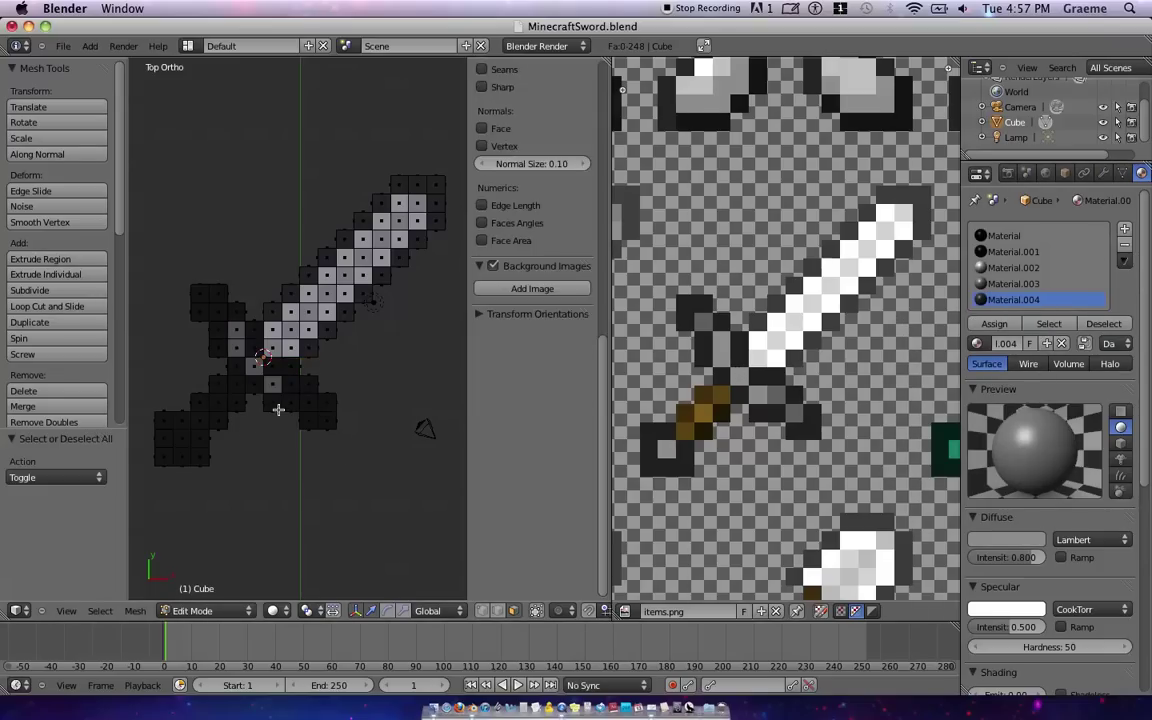
Step: Create Material.005 and add the pommel face to Material.004's faces
click(1125, 232)
click(1015, 344)
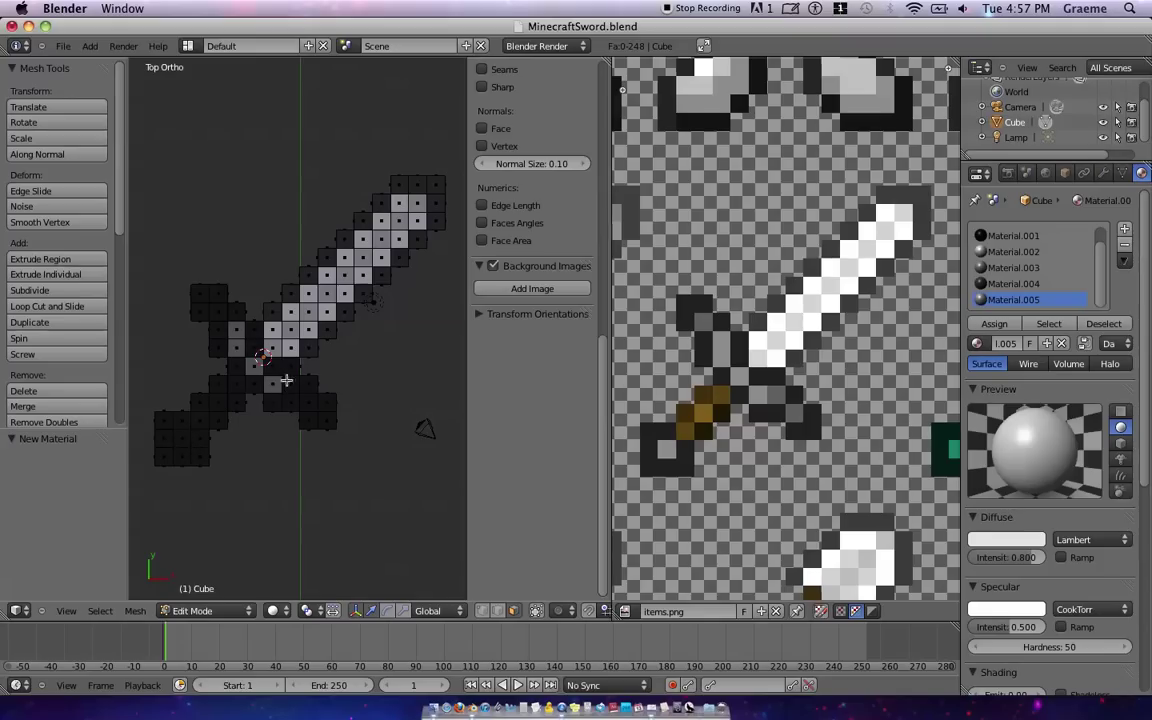
click(1020, 284)
click(1042, 325)
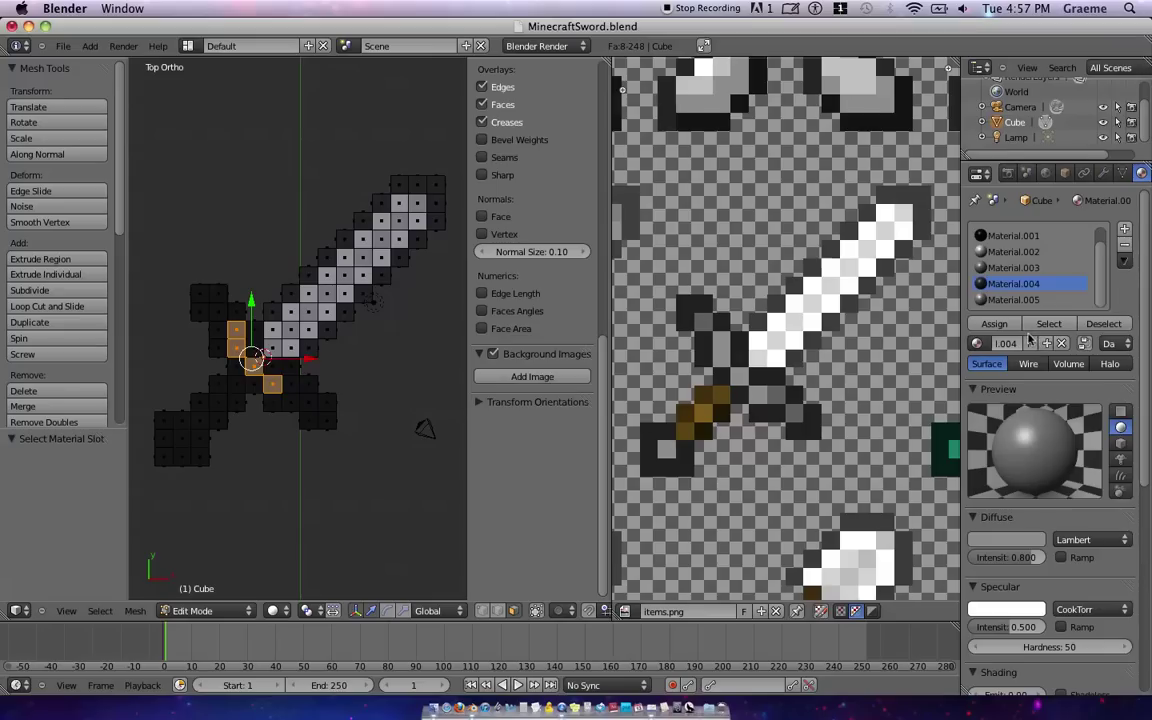
key(c)
click(181, 438)
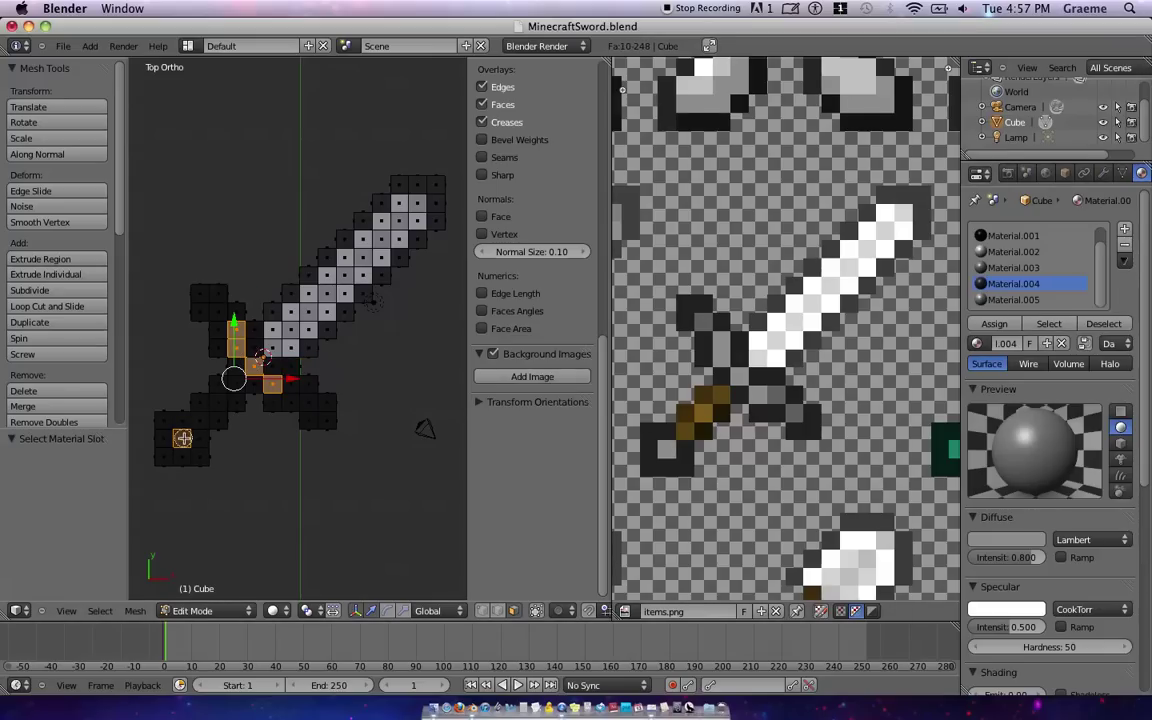
key(Escape)
click(994, 323)
key(Tab)
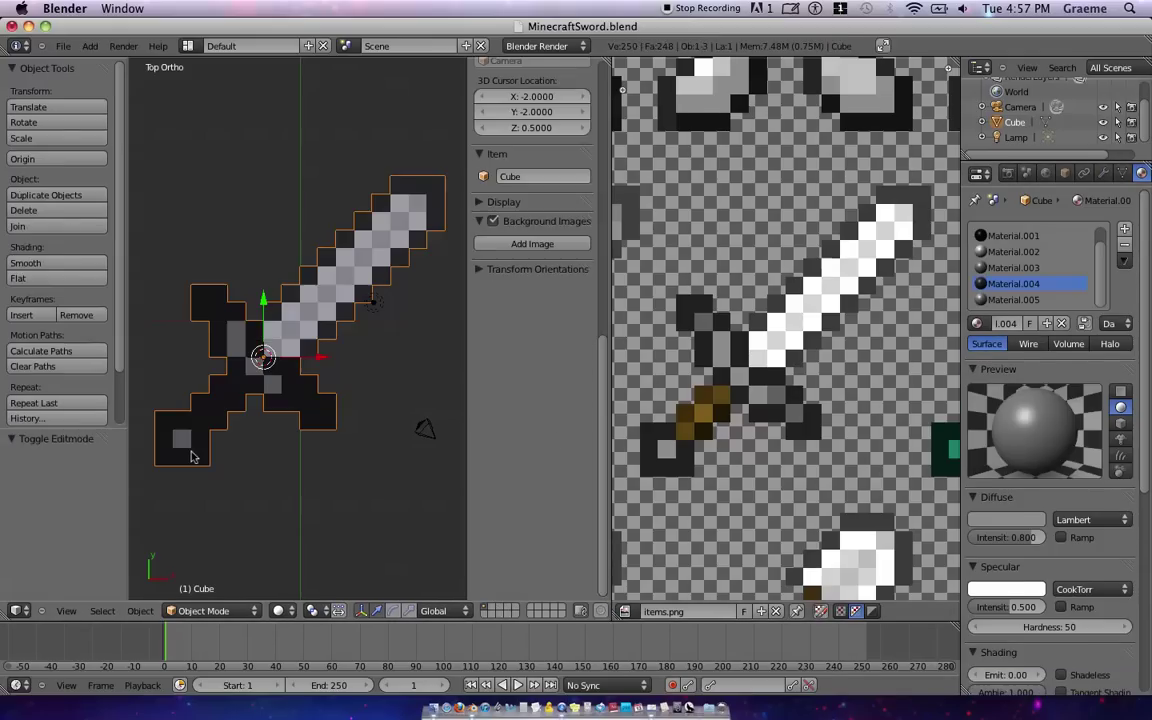
key(Tab)
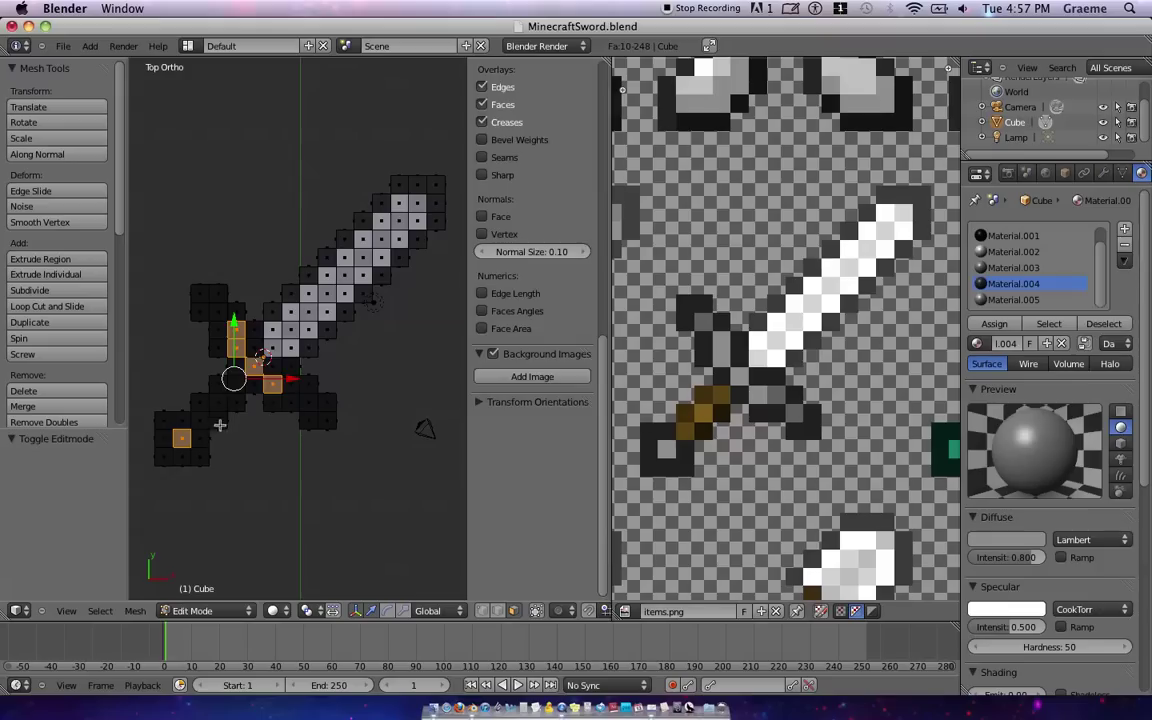
Step: Assign Material.005 to three crossguard faces
key(a)
click(1075, 299)
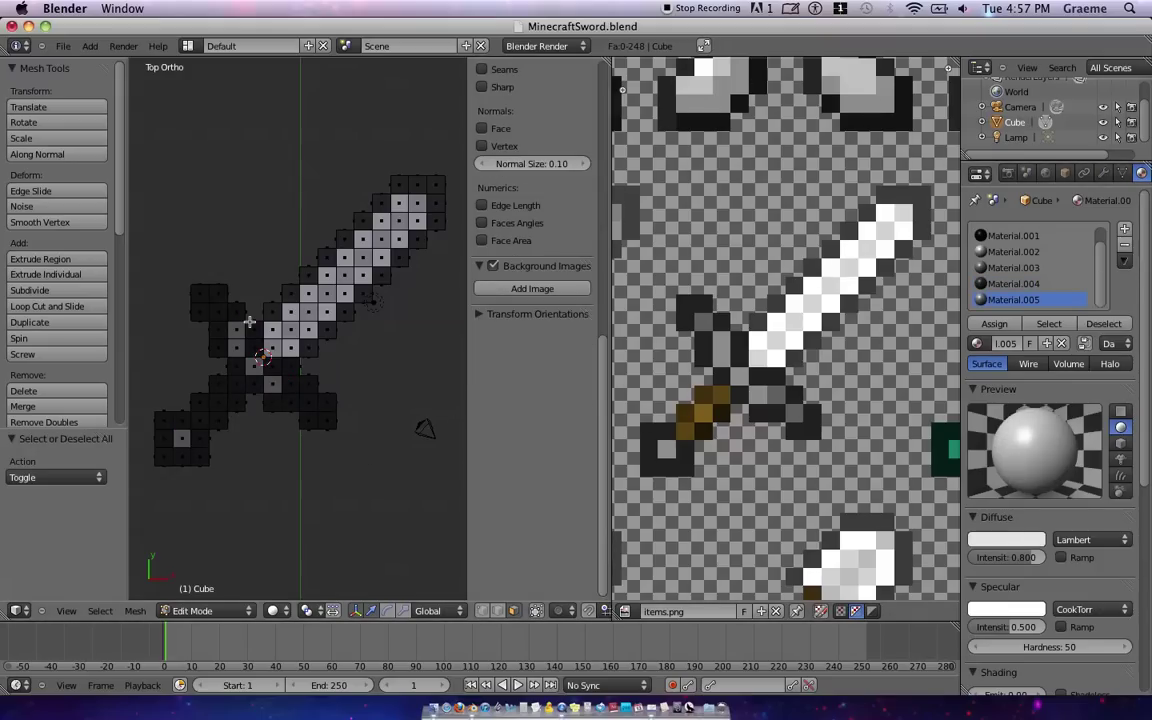
right_click(219, 310)
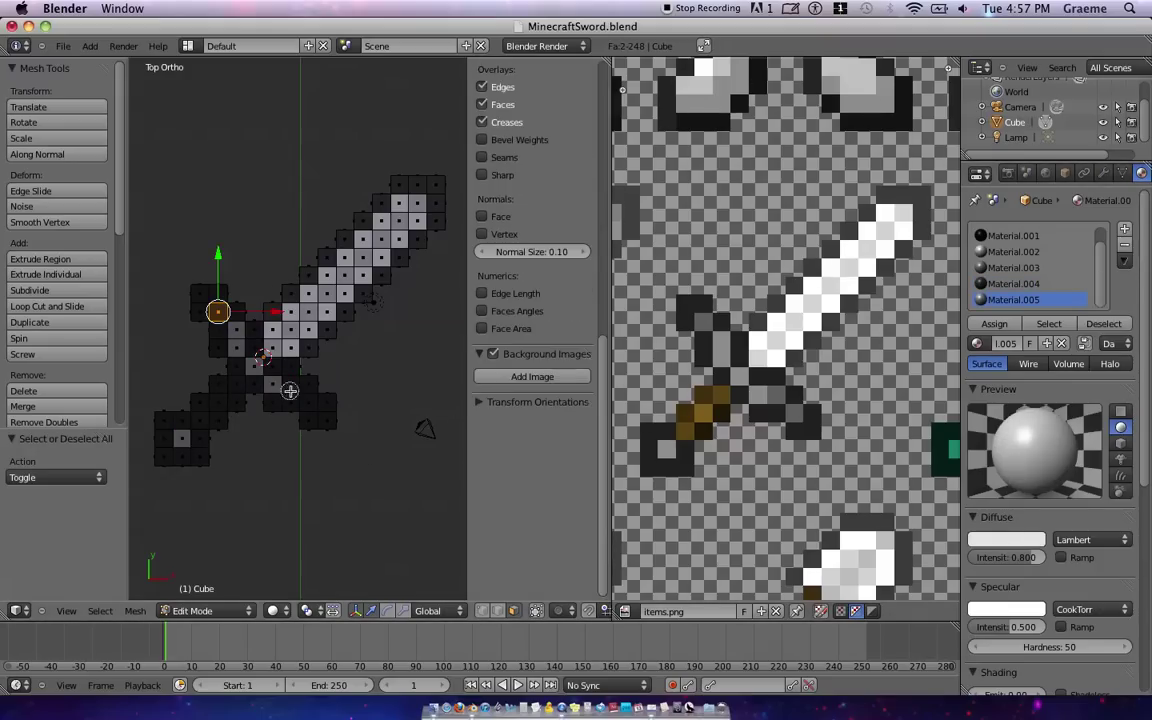
shift+right_click(291, 385)
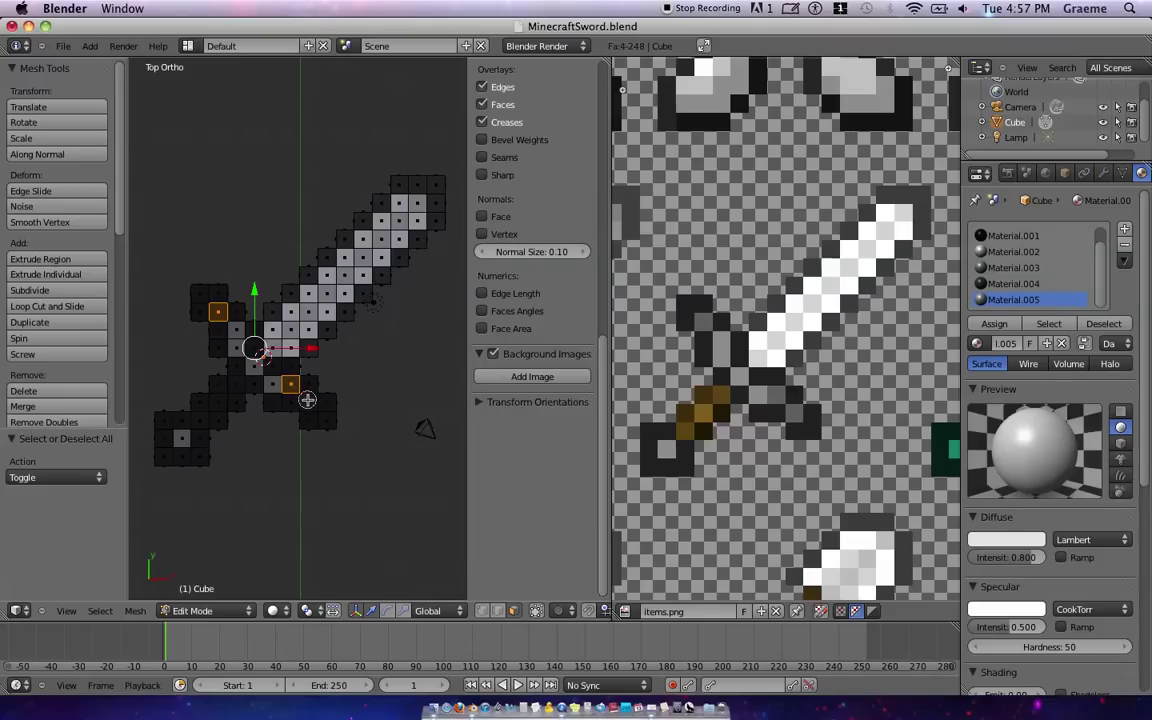
shift+right_click(306, 407)
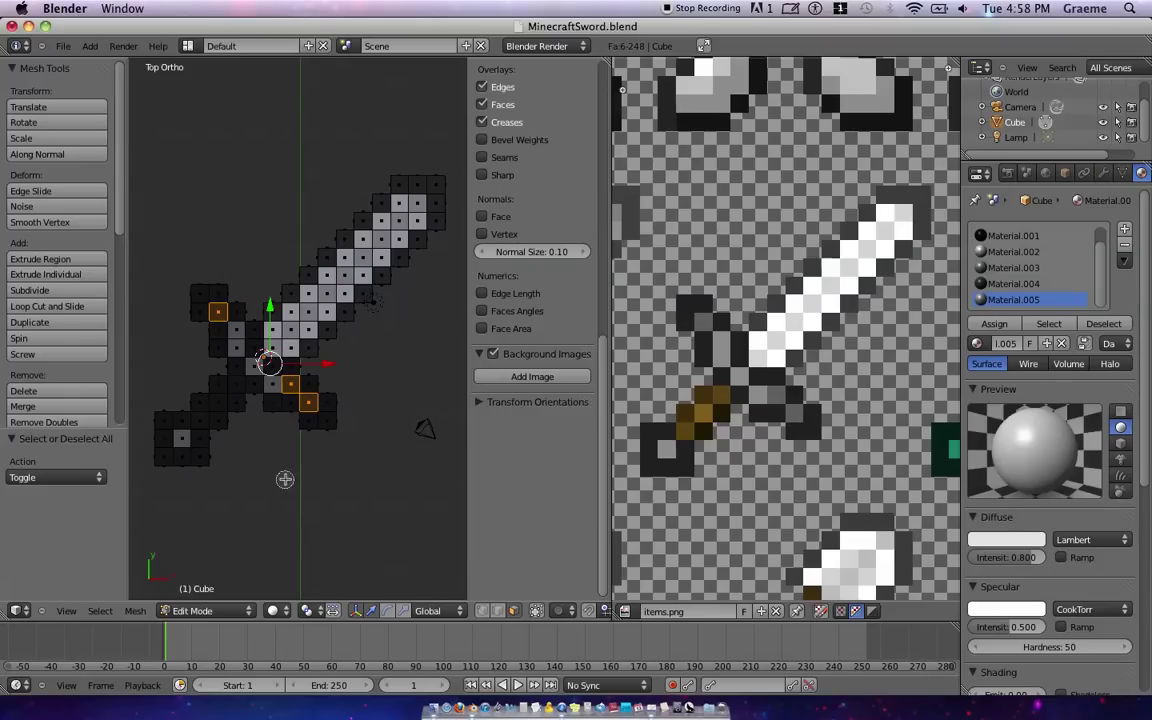
click(996, 325)
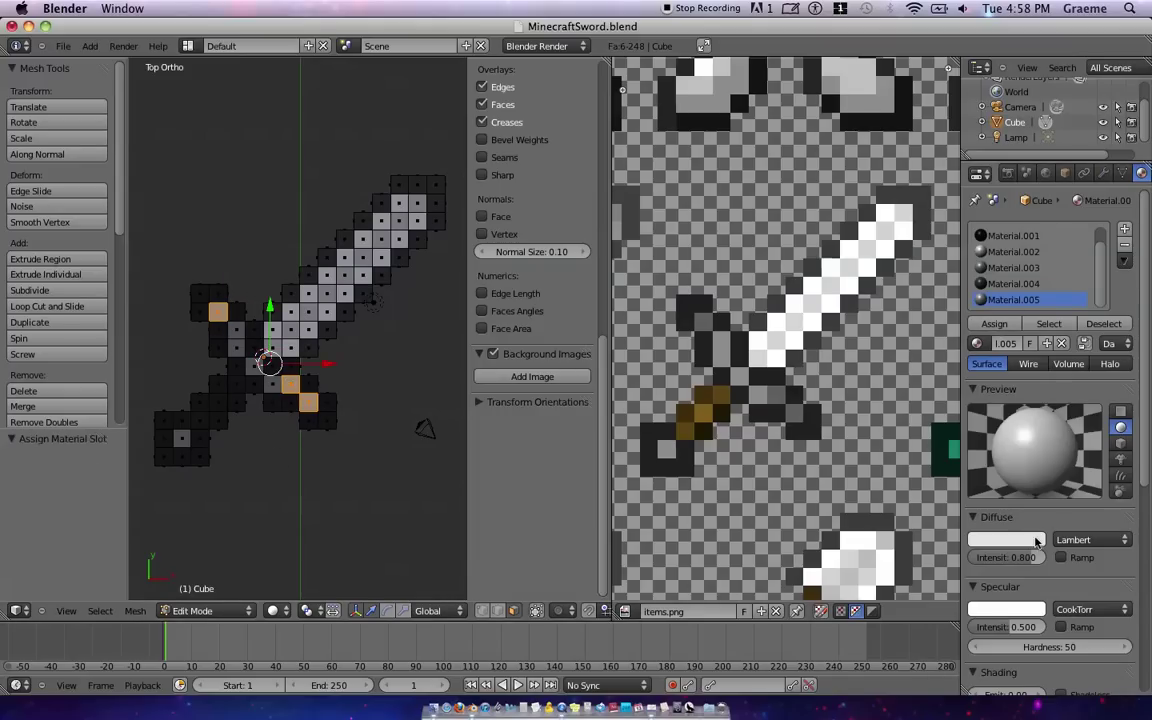
Step: Give Material.005 a dark diffuse colour sampled from the items.png sword
click(1025, 540)
click(1031, 487)
click(778, 392)
key(Tab)
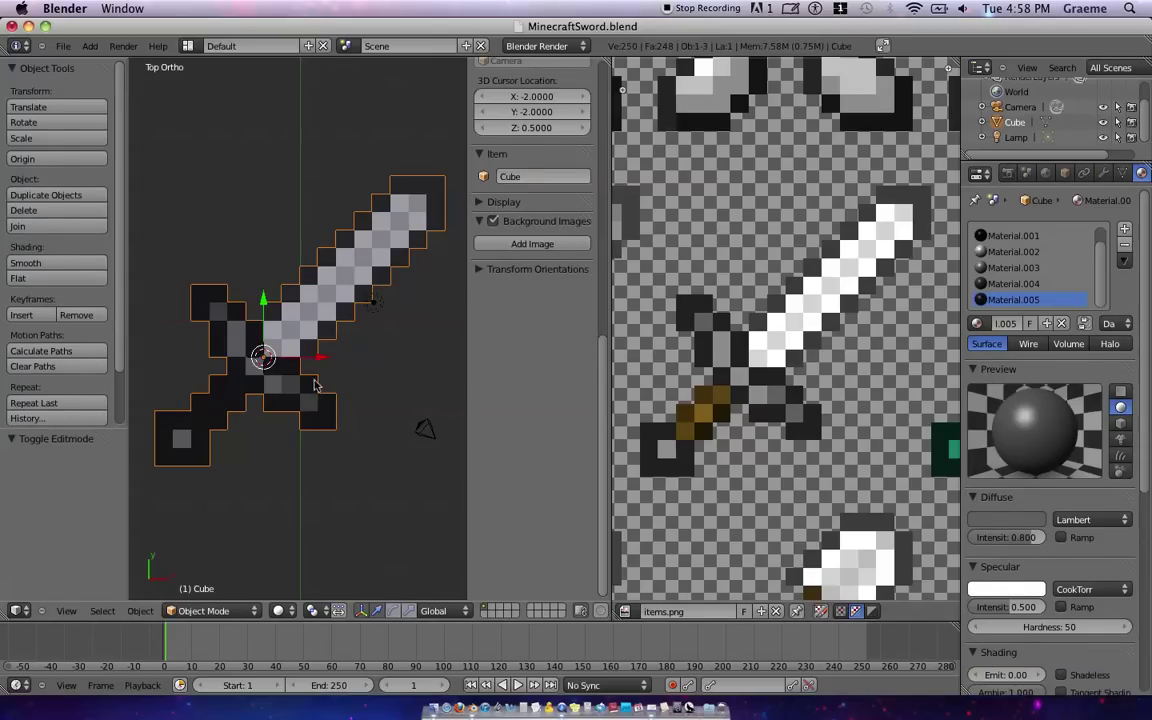
key(Tab)
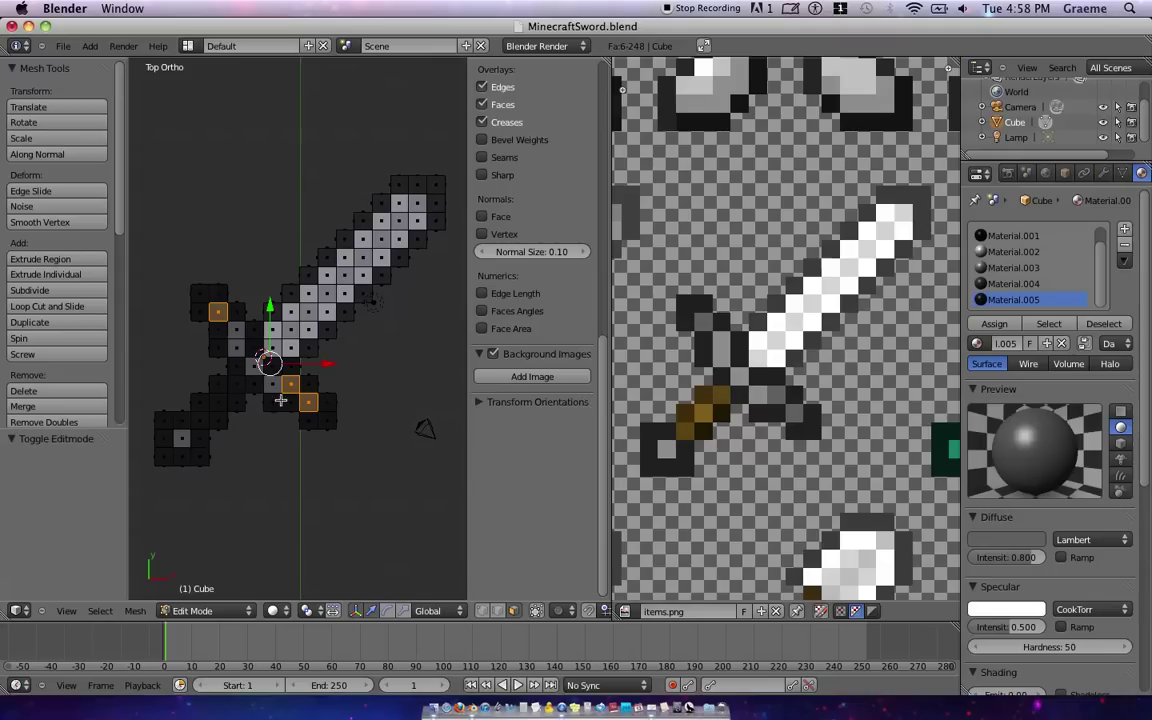
Step: Create Material.007 with a dark colour sampled from items.png and assign it to two handle faces
click(1125, 229)
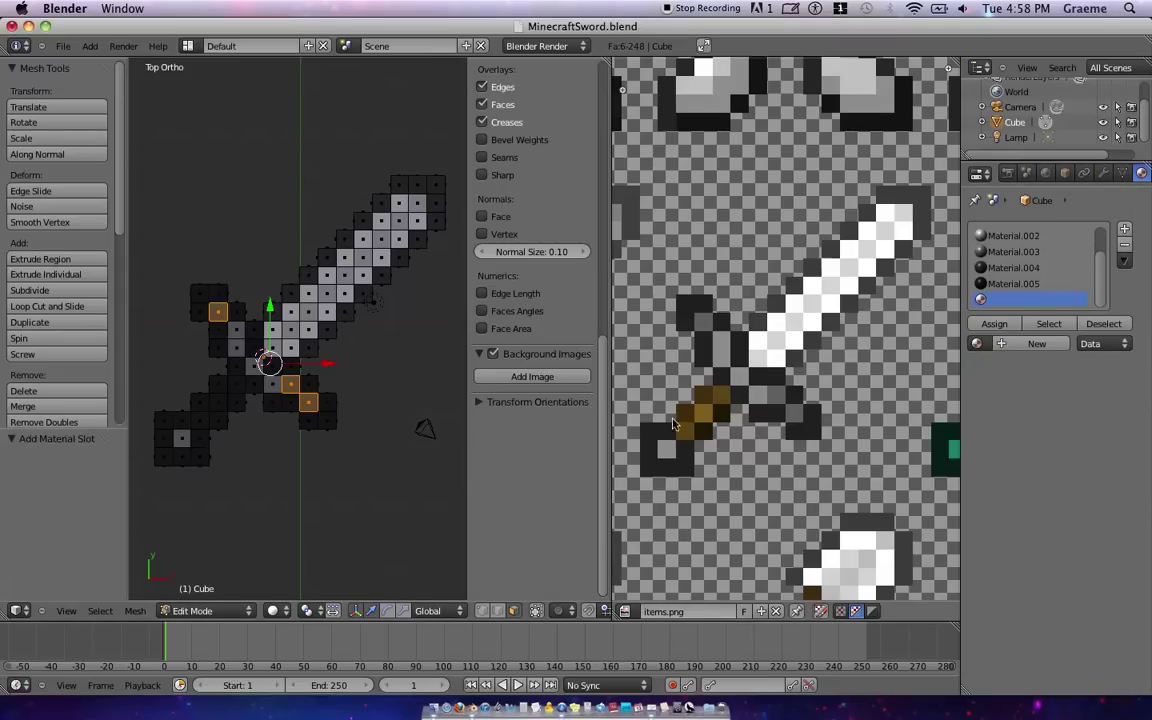
key(a)
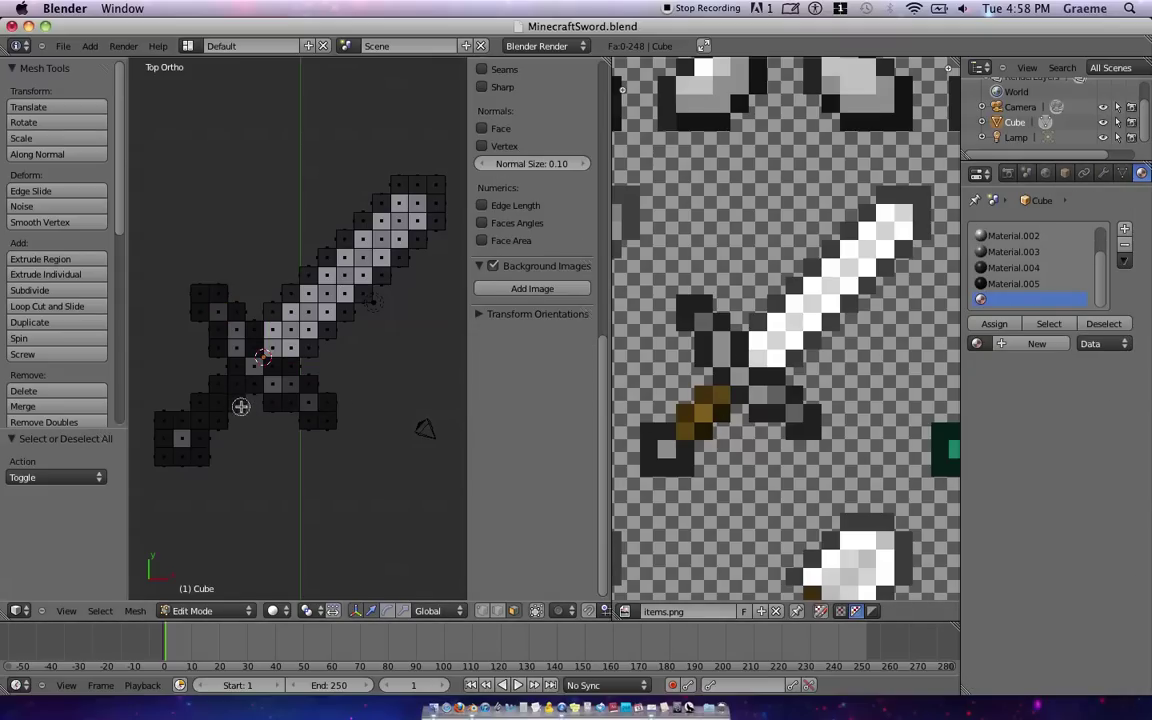
right_click(236, 402)
shift+right_click(222, 423)
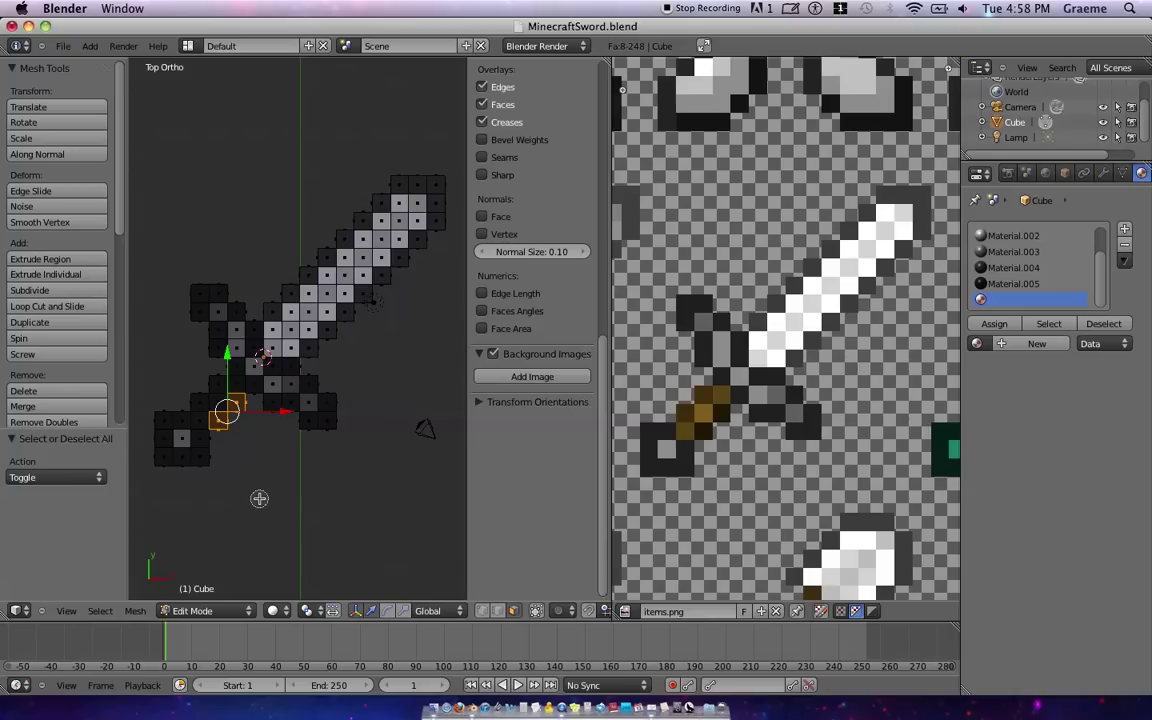
click(1037, 343)
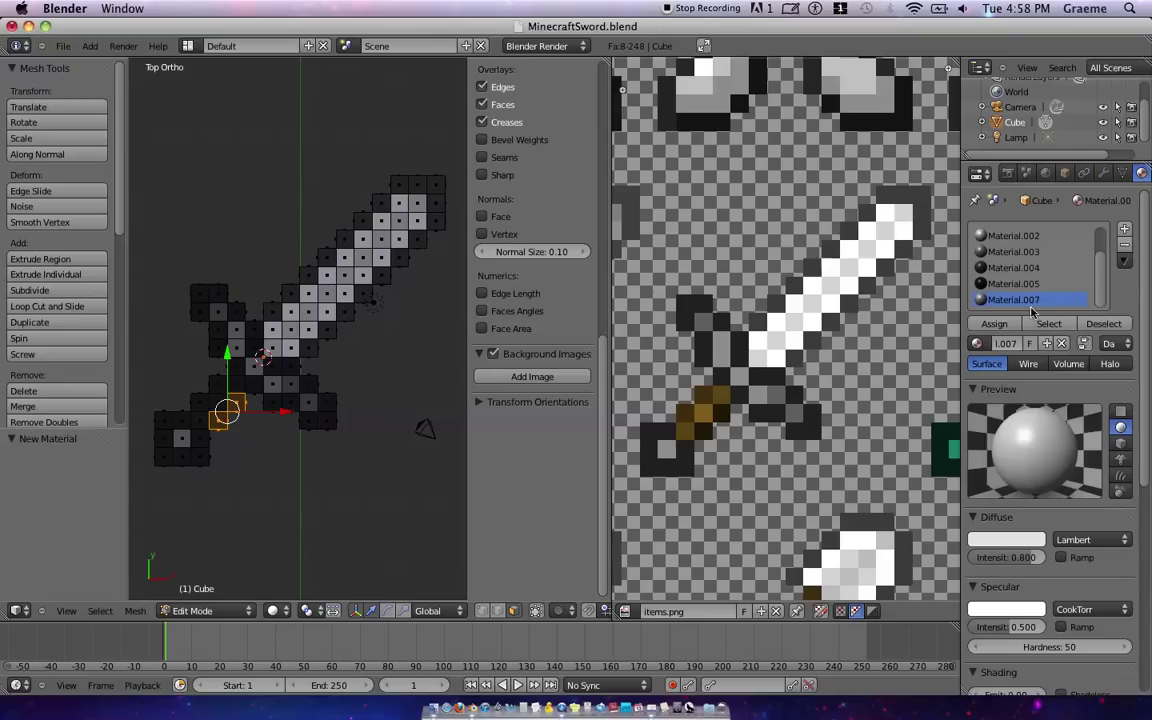
click(1011, 540)
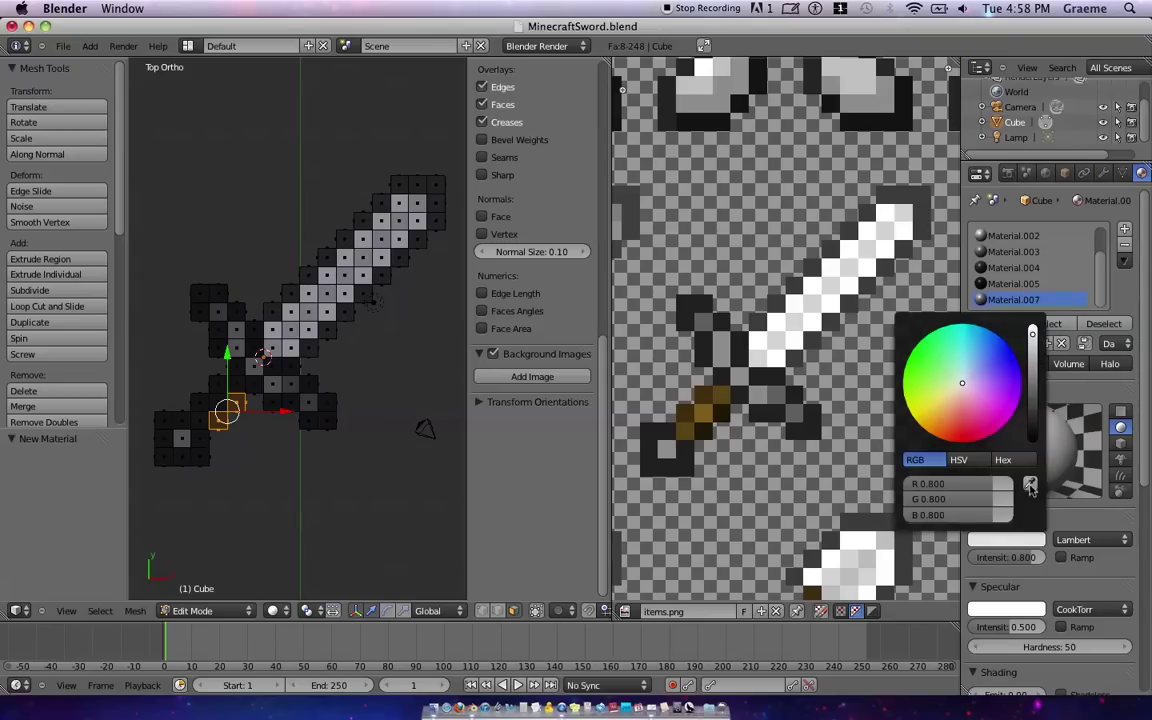
click(1031, 487)
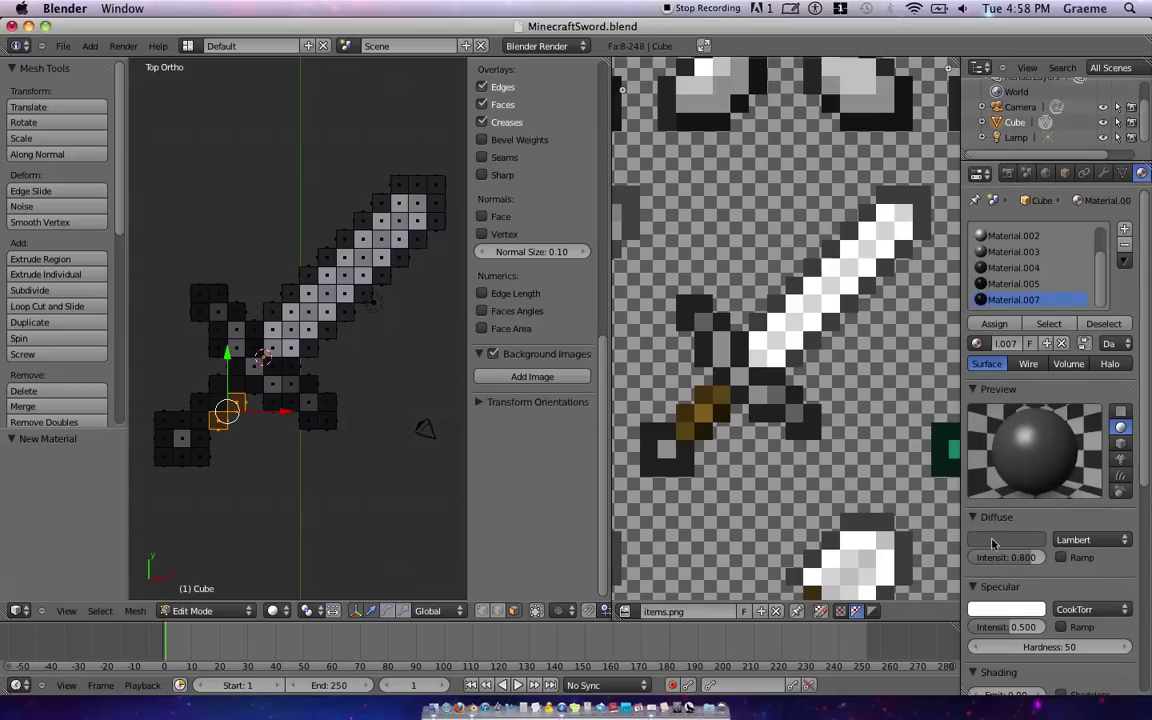
click(993, 541)
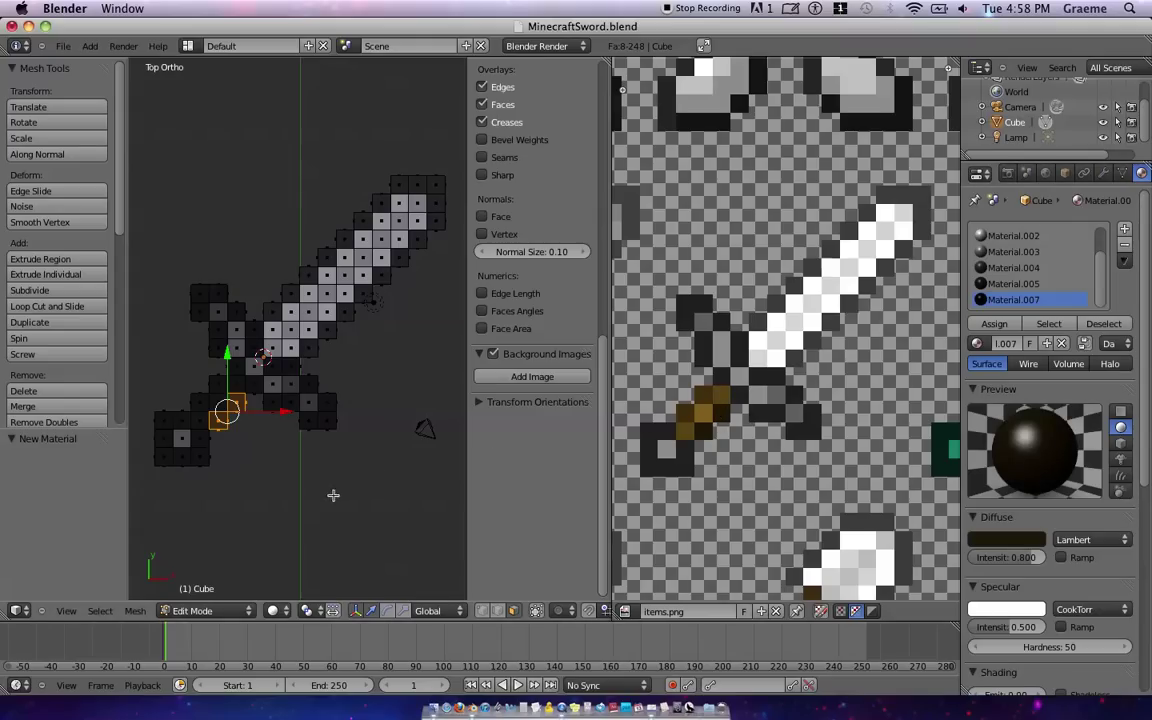
click(994, 323)
key(a)
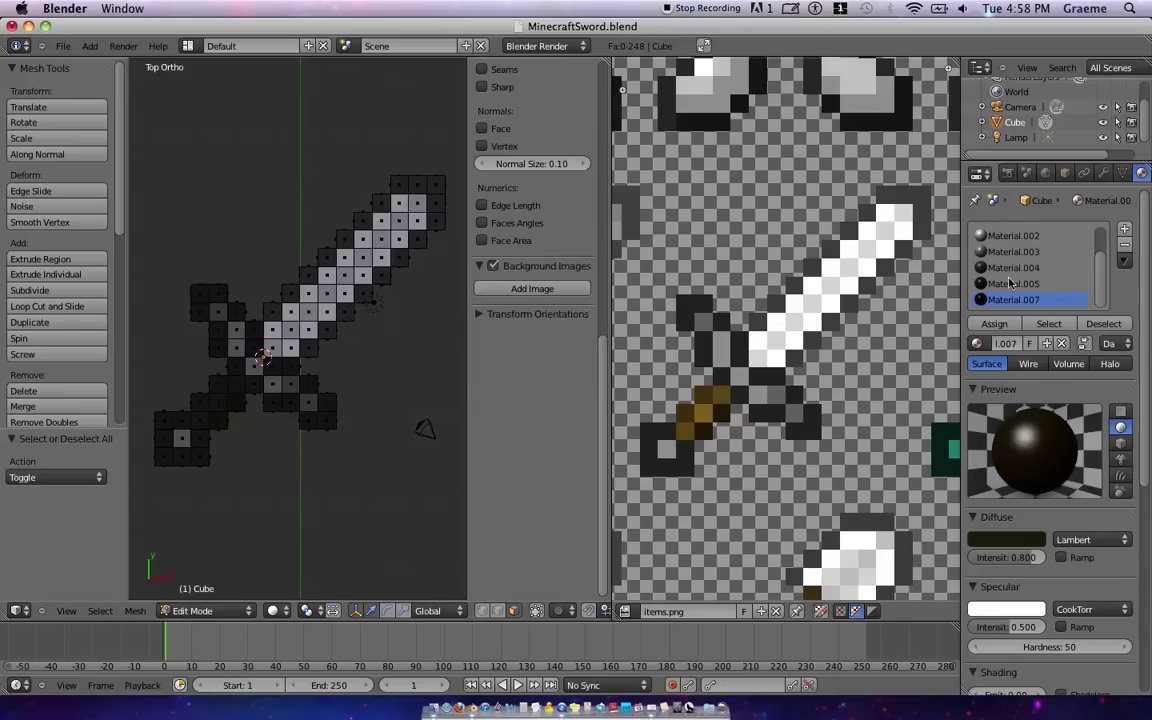
click(1125, 230)
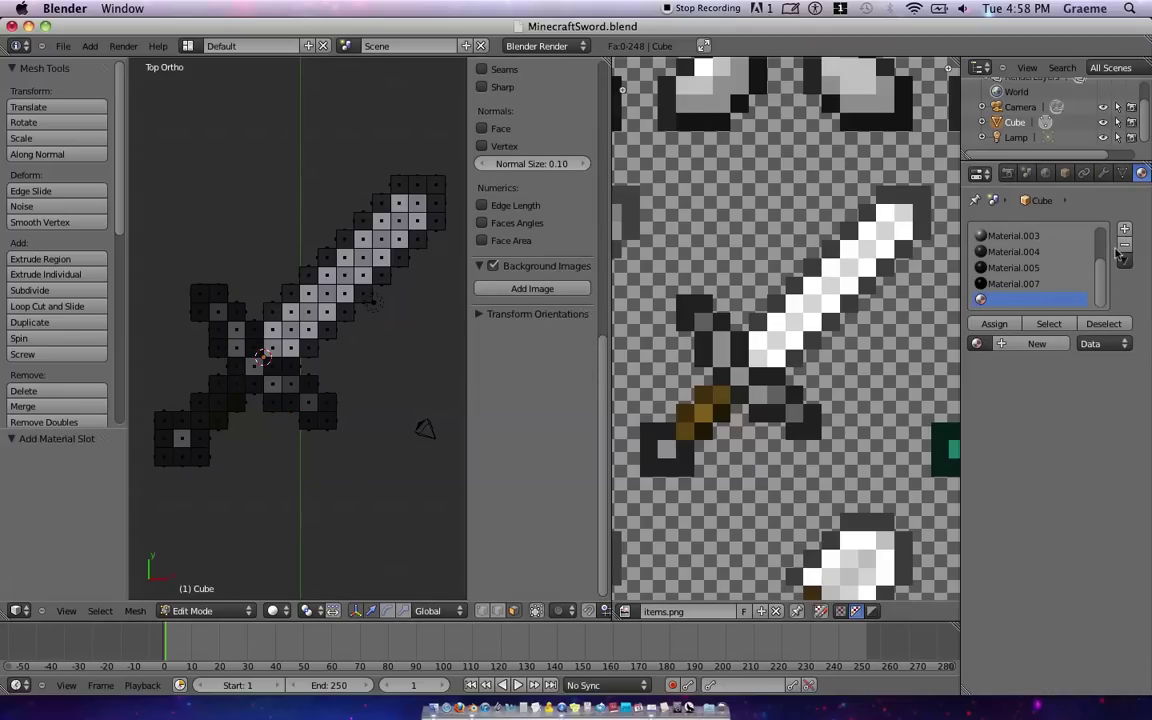
Step: Create Material.008 with the golden-brown hilt colour from items.png and assign it to a handle face
click(1037, 345)
click(1012, 541)
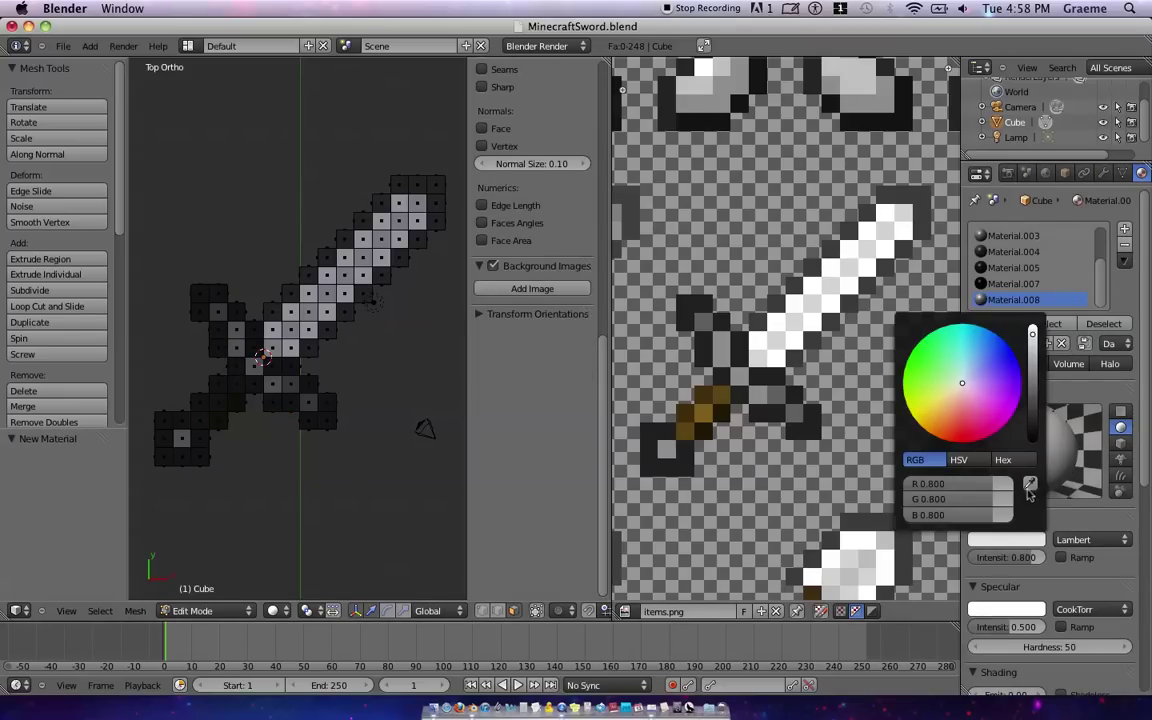
click(710, 408)
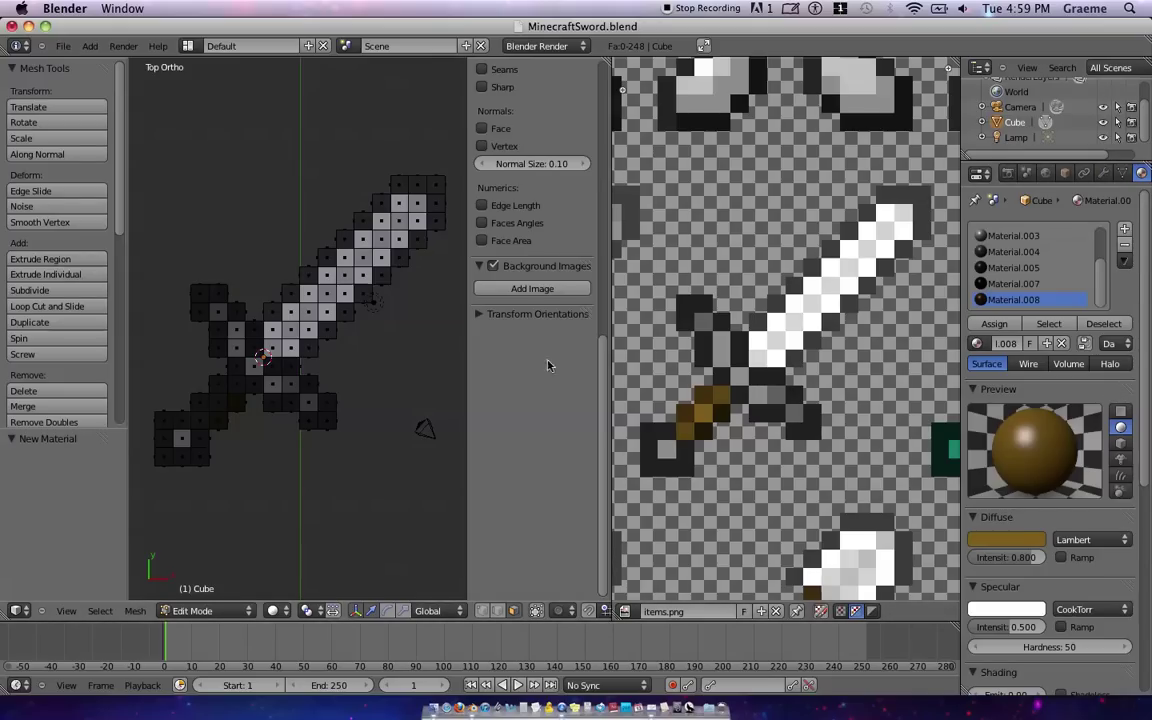
right_click(216, 405)
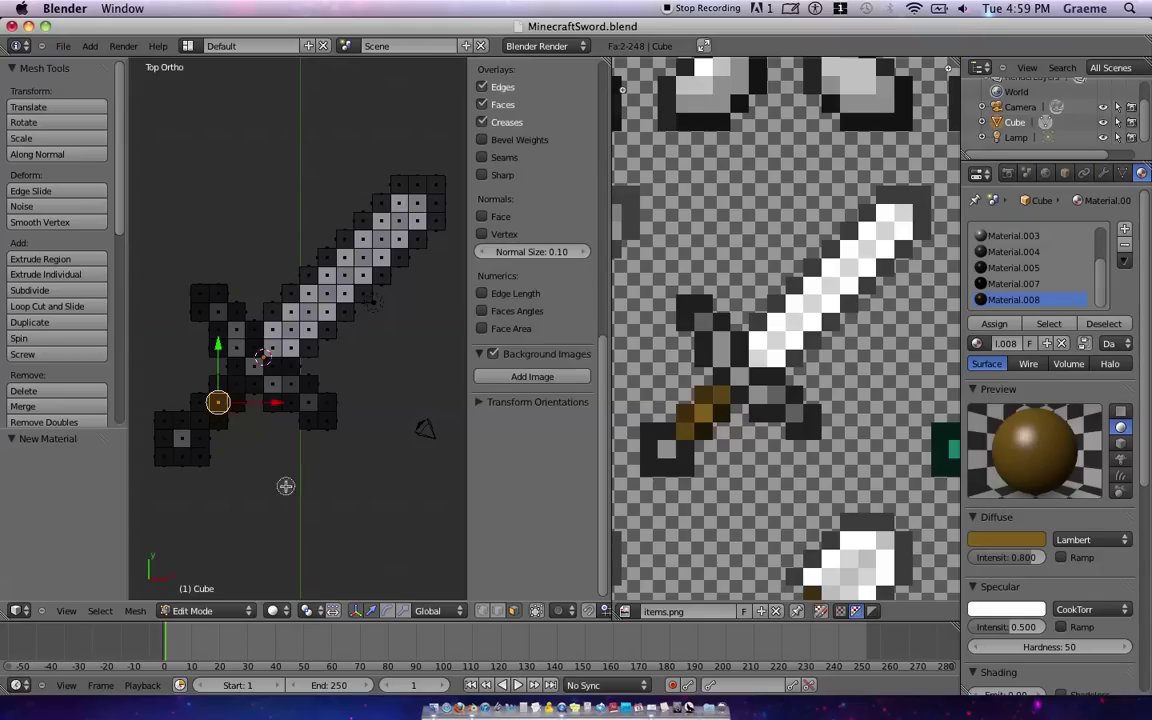
click(976, 327)
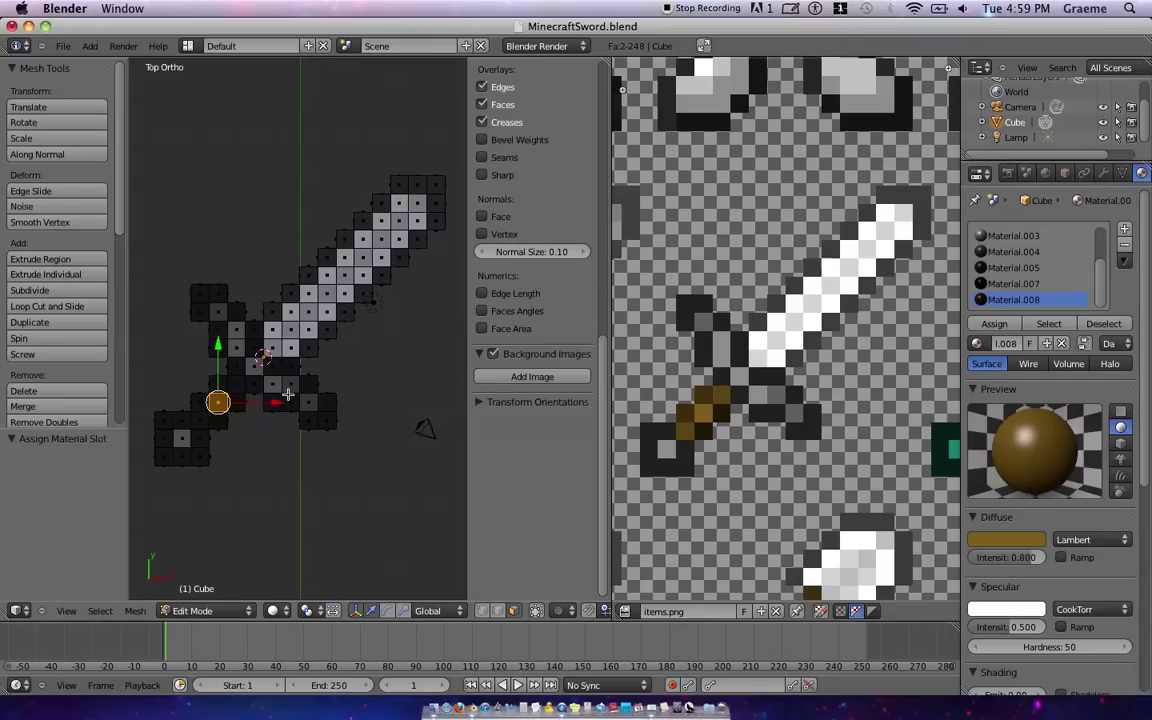
key(Tab)
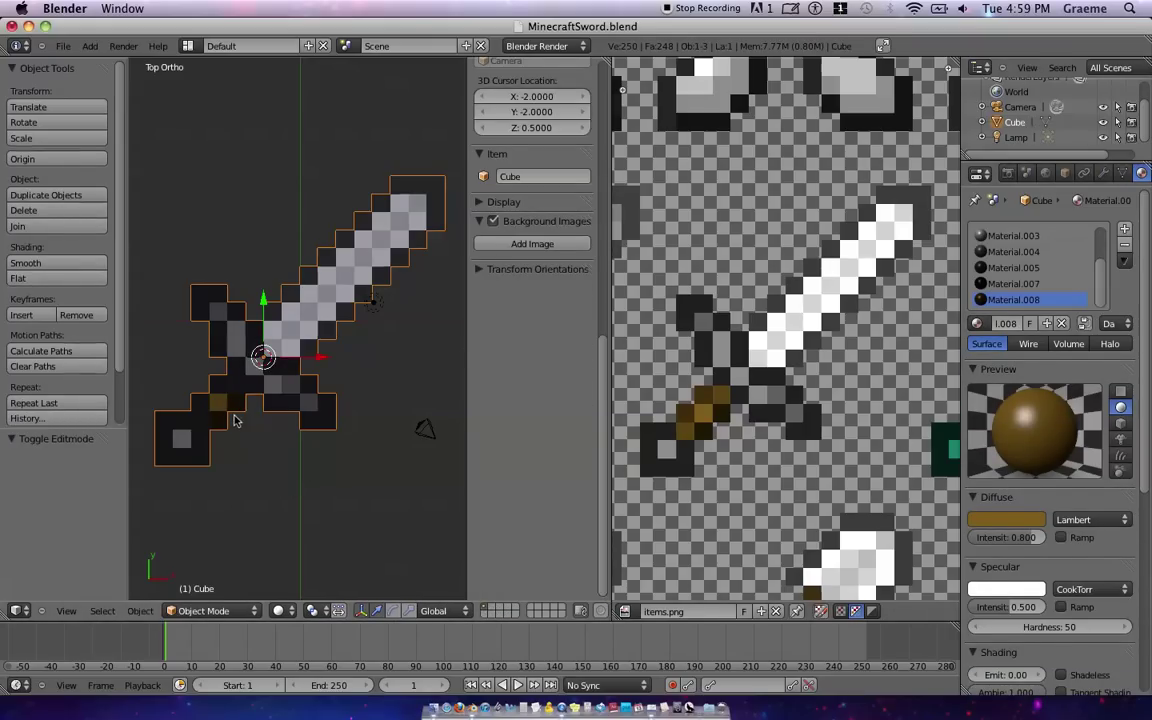
key(Tab)
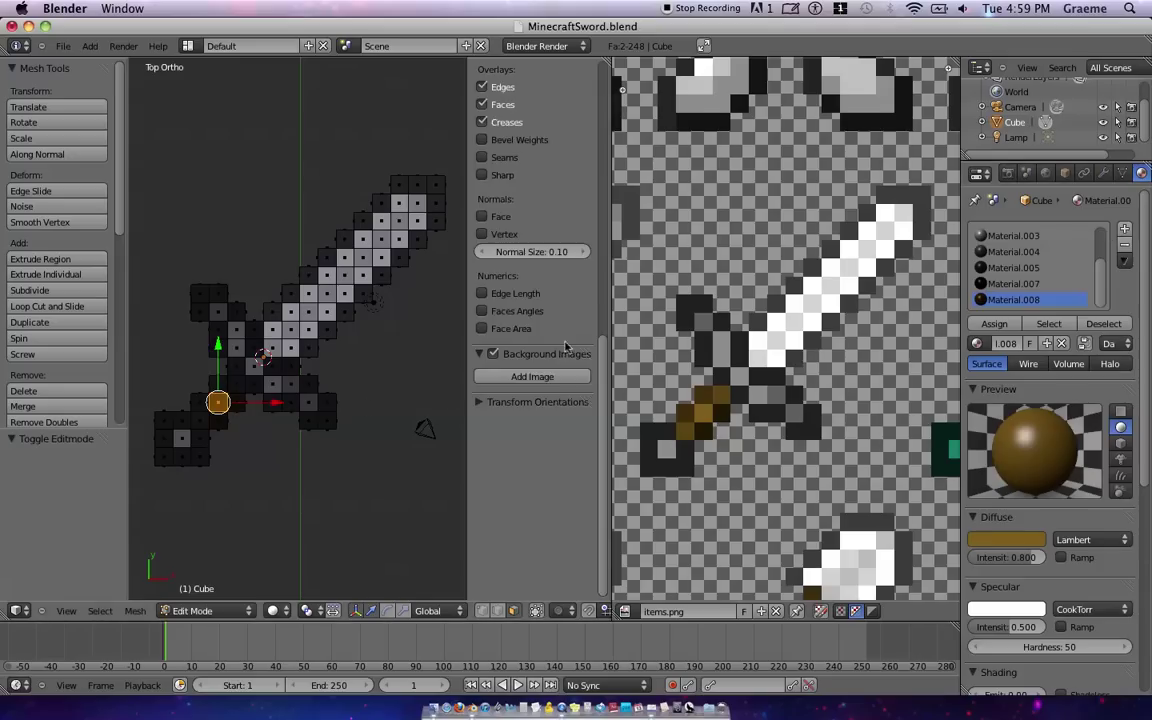
Step: Create a brown material sampled from the texture's handle and assign it to two handle faces
key(a)
scroll(566, 346, down, 3)
click(1124, 229)
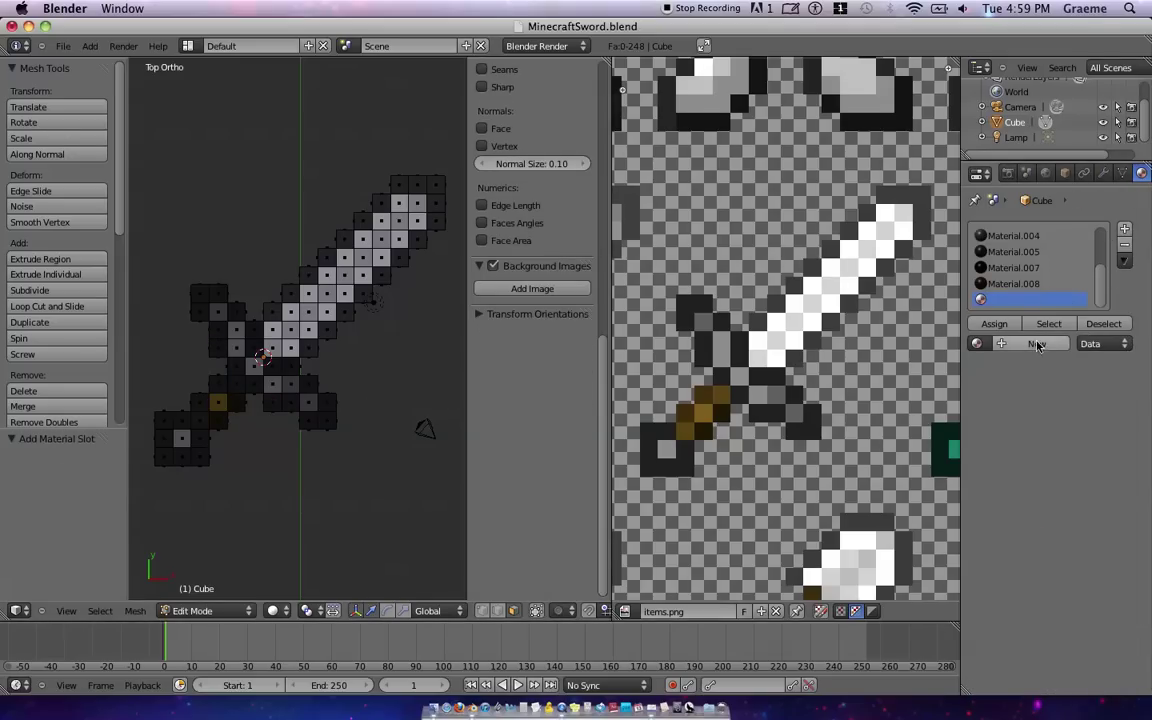
click(1037, 344)
click(1006, 540)
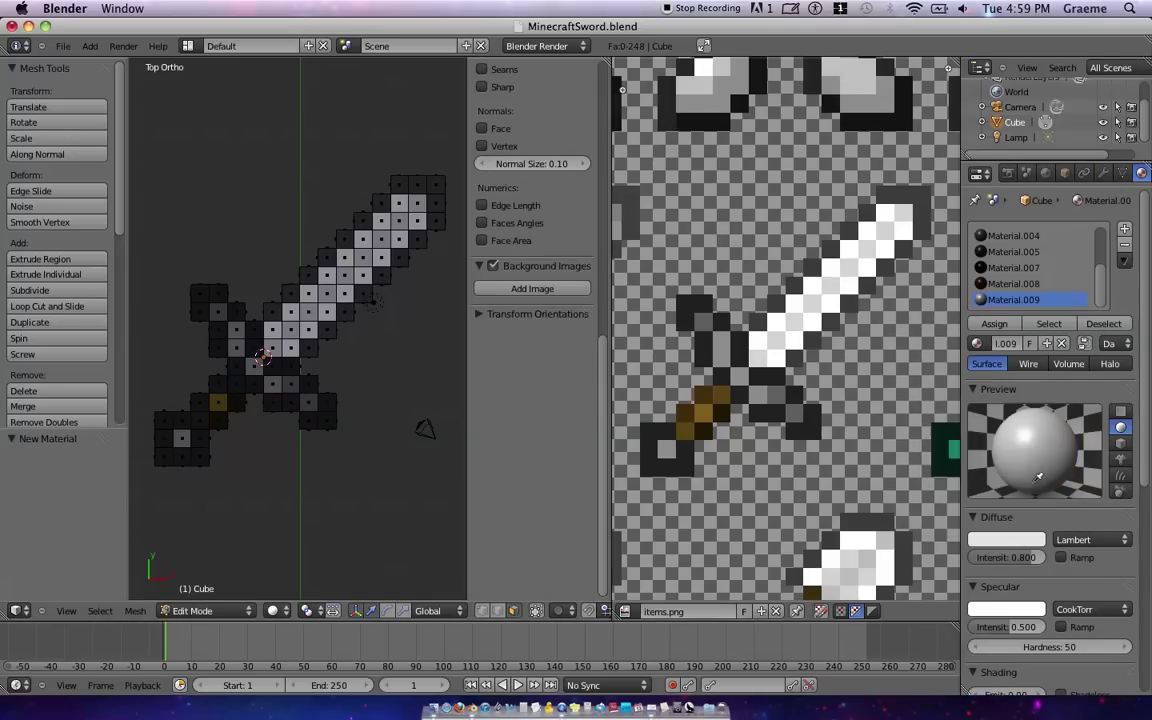
click(727, 393)
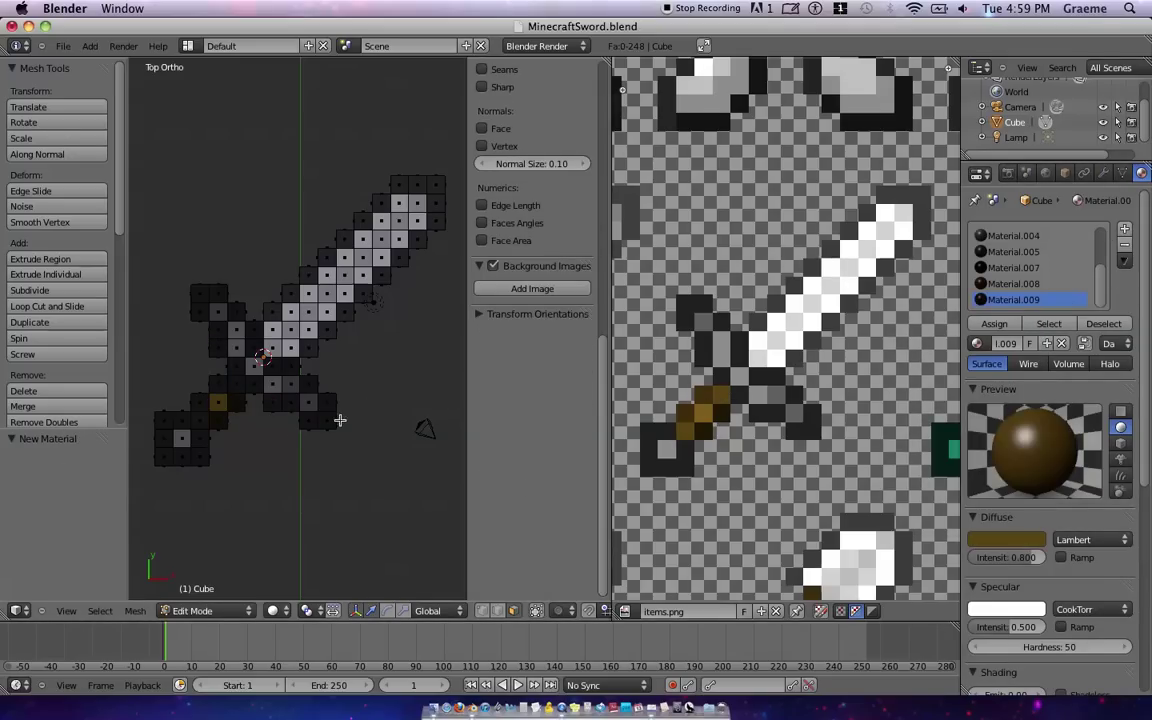
right_click(201, 420)
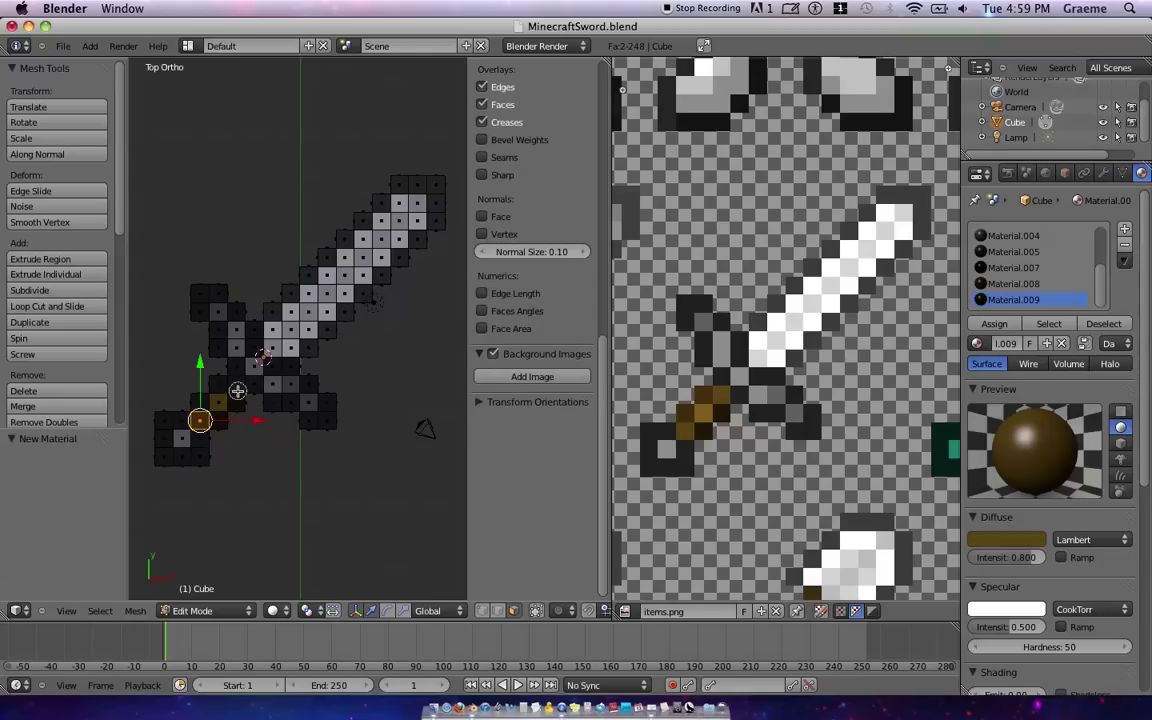
shift+right_click(236, 385)
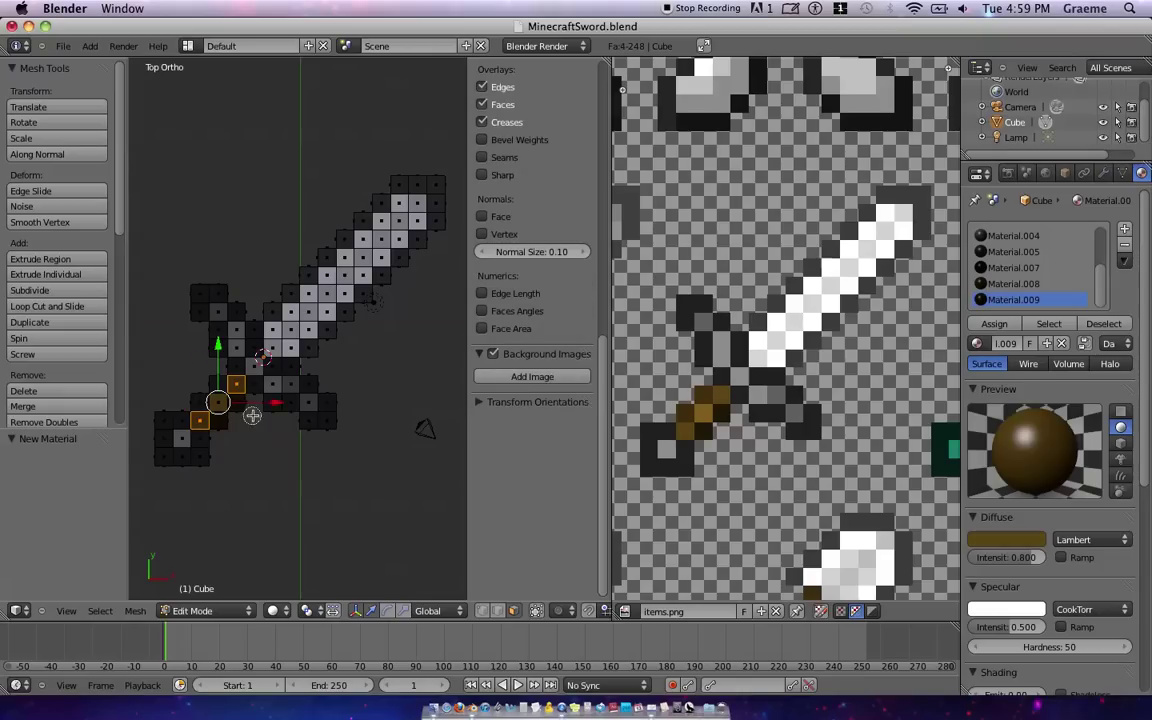
click(994, 323)
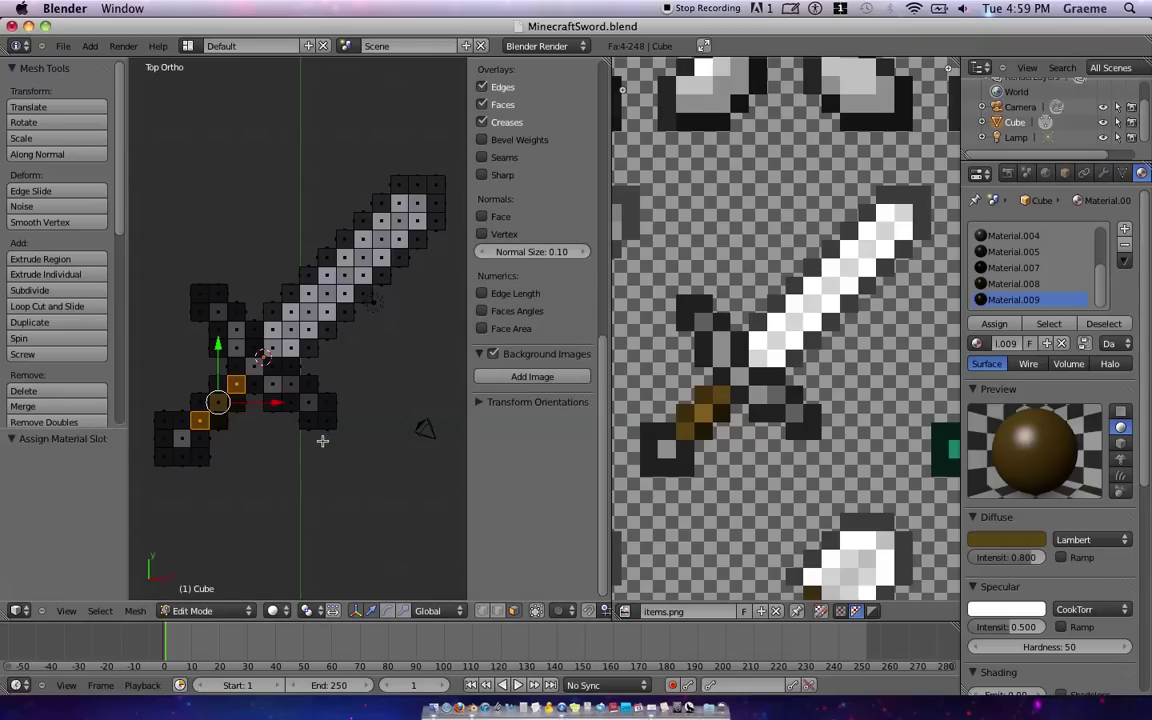
key(Tab)
key(Tab)
Step: Create dark brown Material.010 from the handle texture and assign it to the remaining handle faces
key(a)
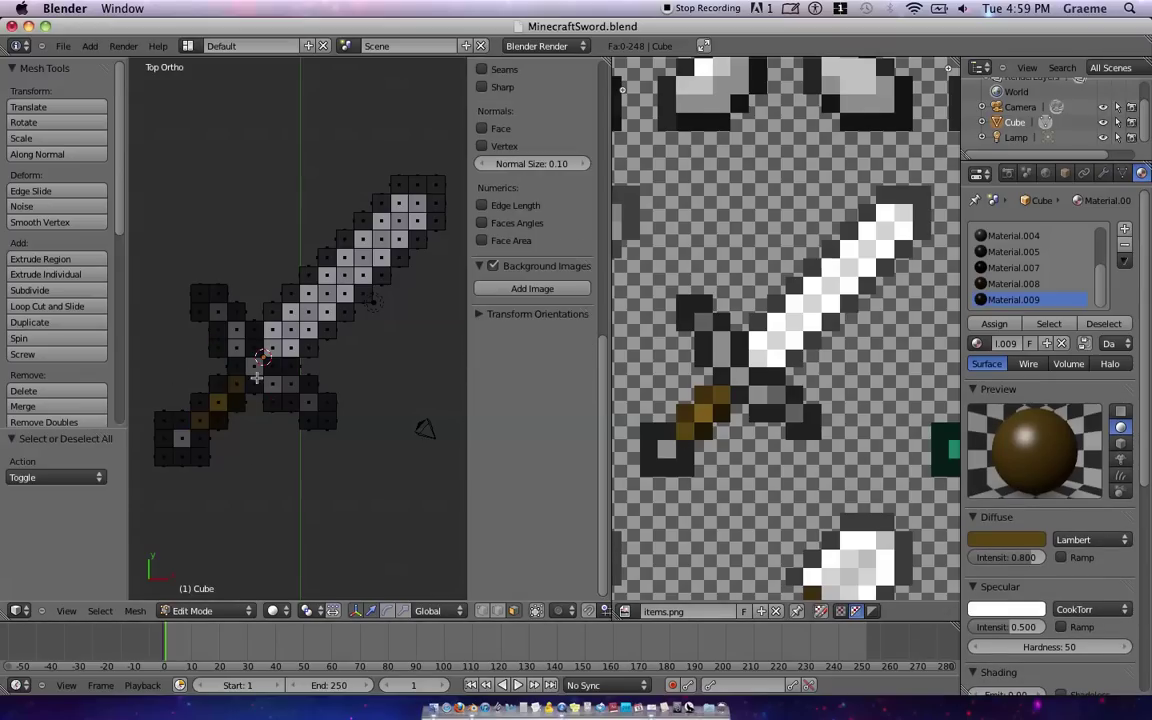
click(1124, 232)
click(1030, 343)
click(1008, 540)
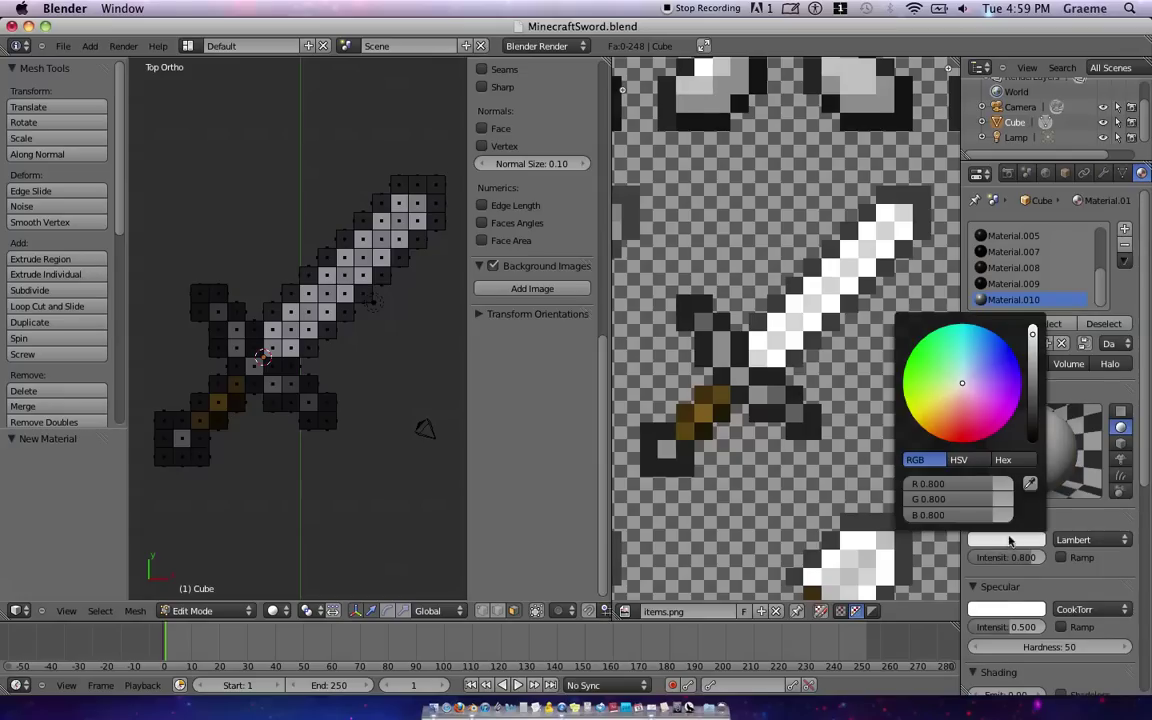
click(1030, 484)
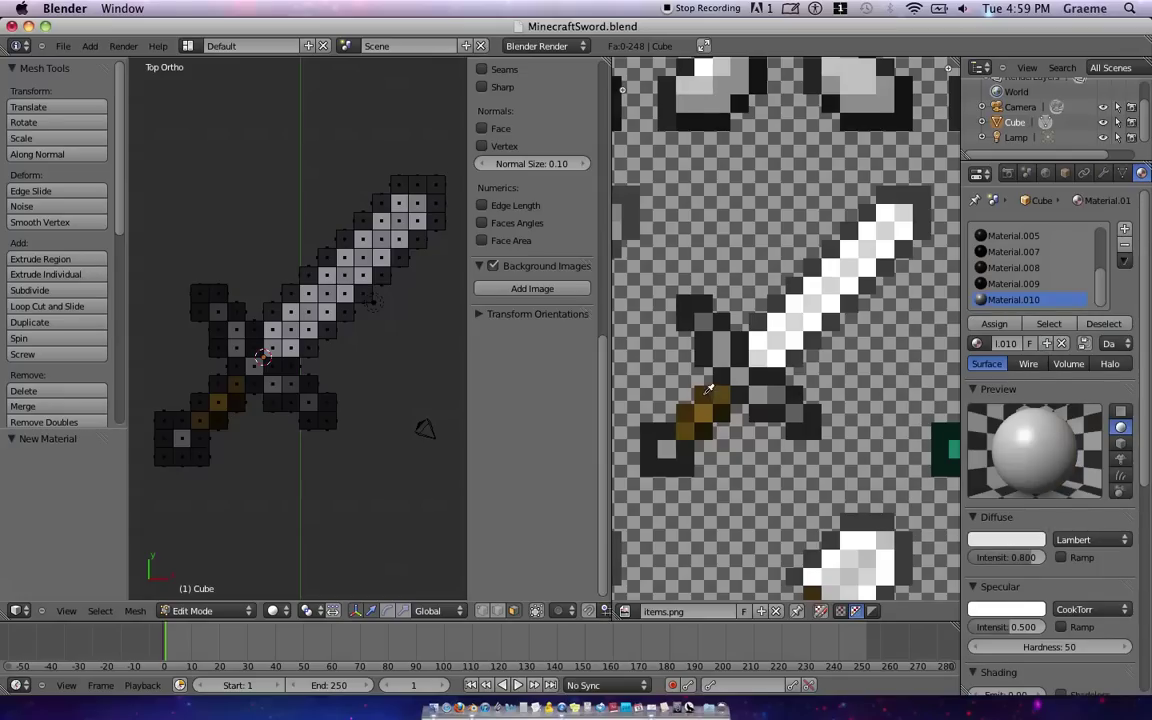
click(706, 392)
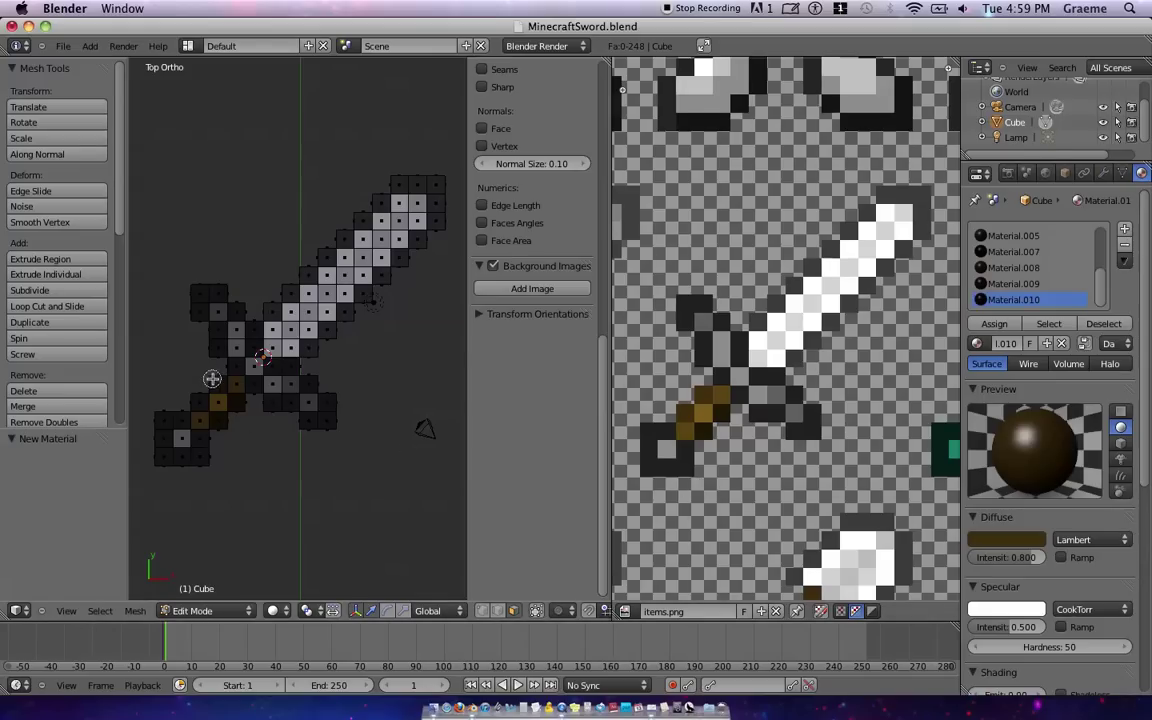
right_click(192, 340)
shift+right_click(185, 372)
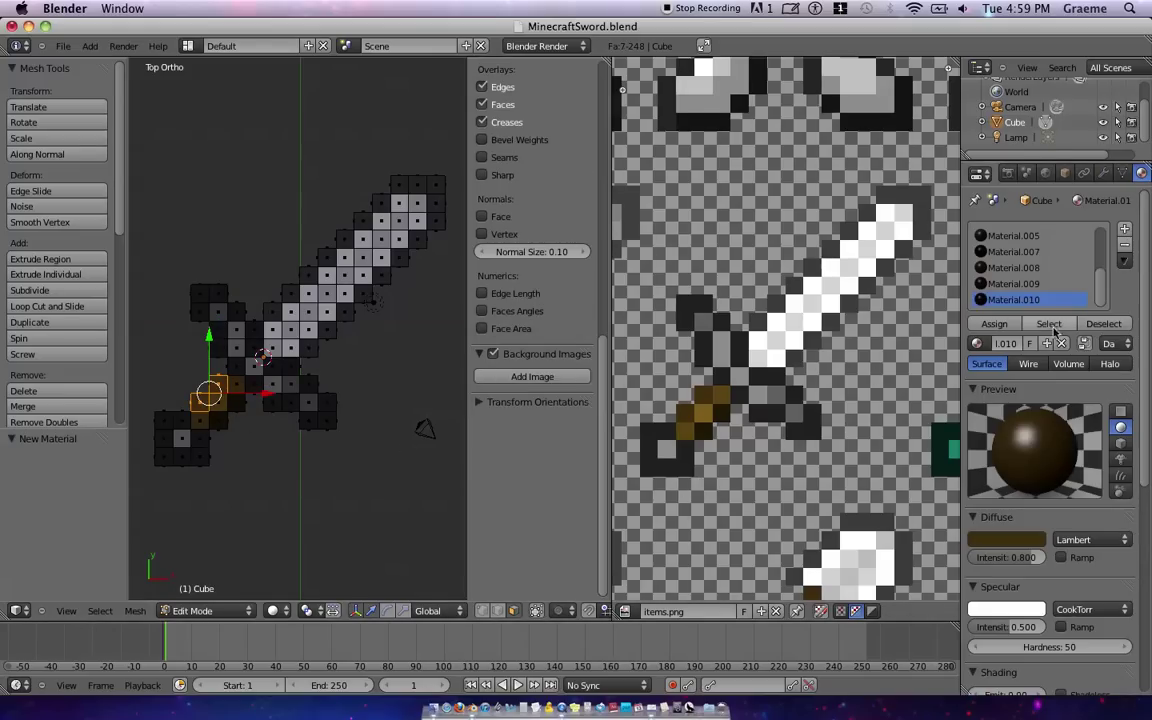
click(994, 323)
key(Tab)
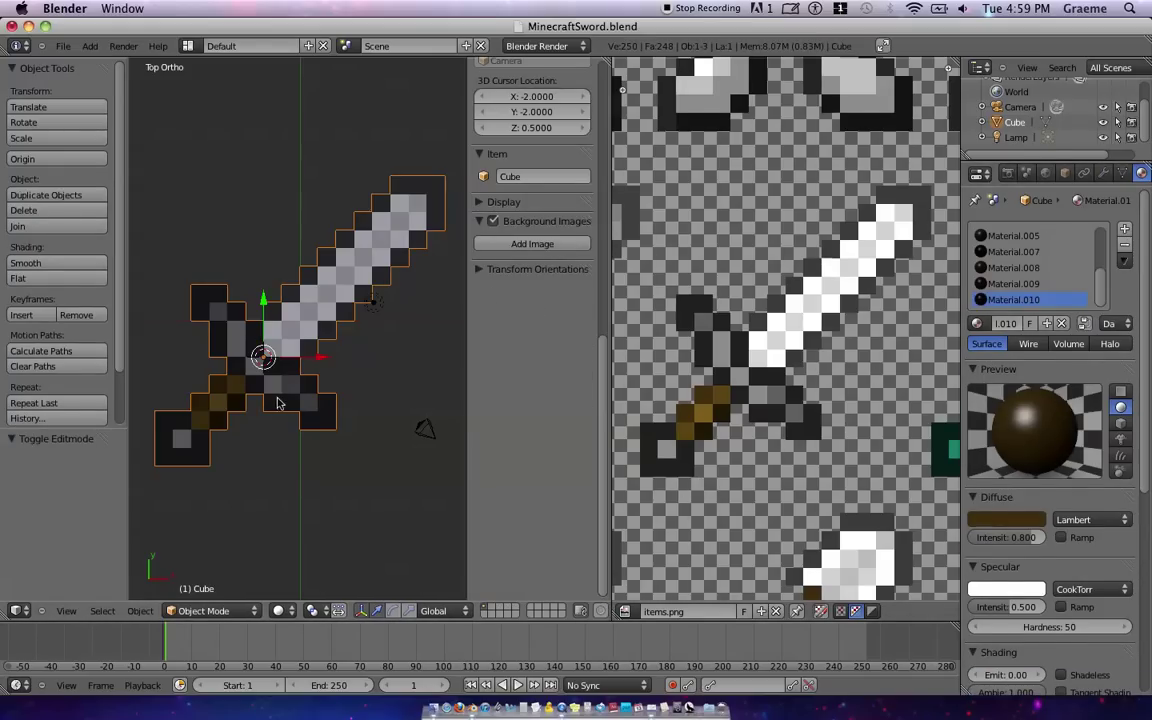
Step: Orbit around the finished sword to inspect its coloured pixel faces from several angles
middle_drag(250, 362, 366, 327)
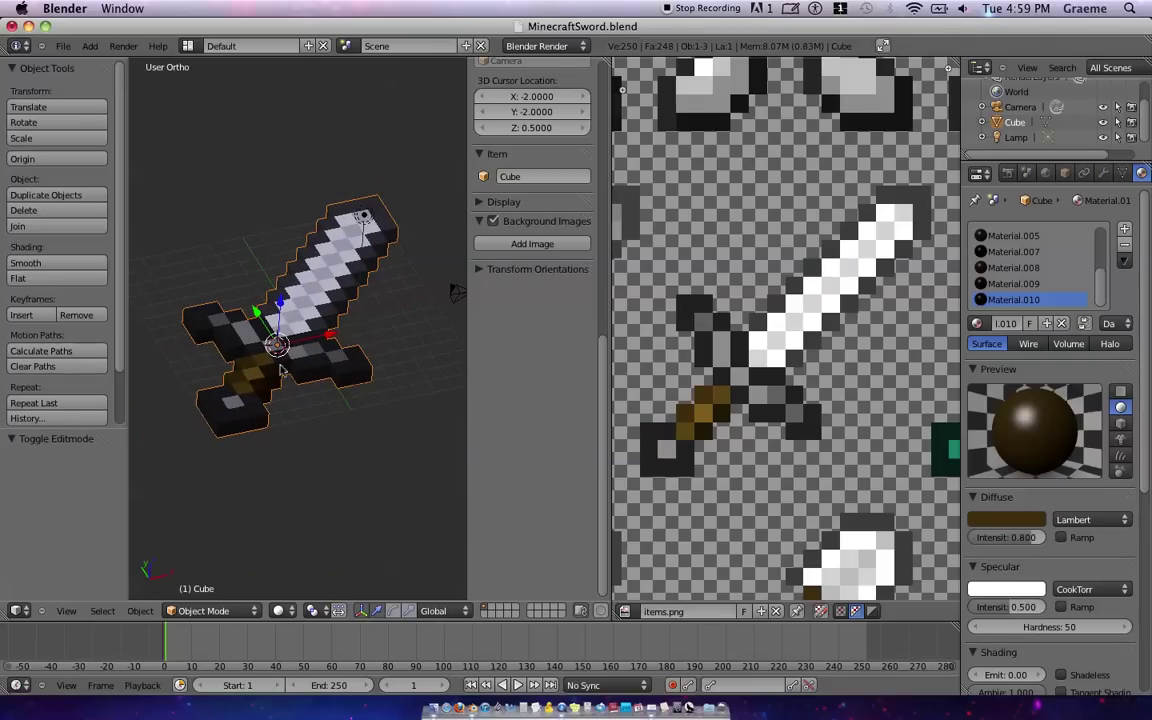
middle_drag(281, 370, 360, 291)
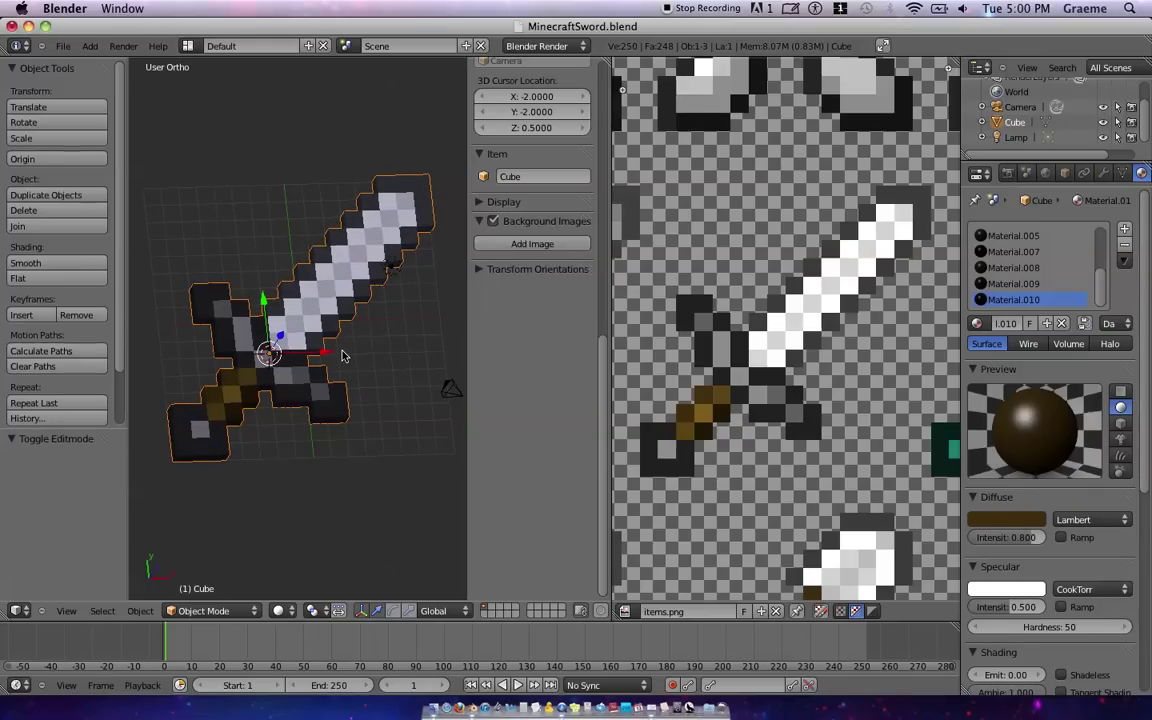
middle_drag(280, 320, 393, 332)
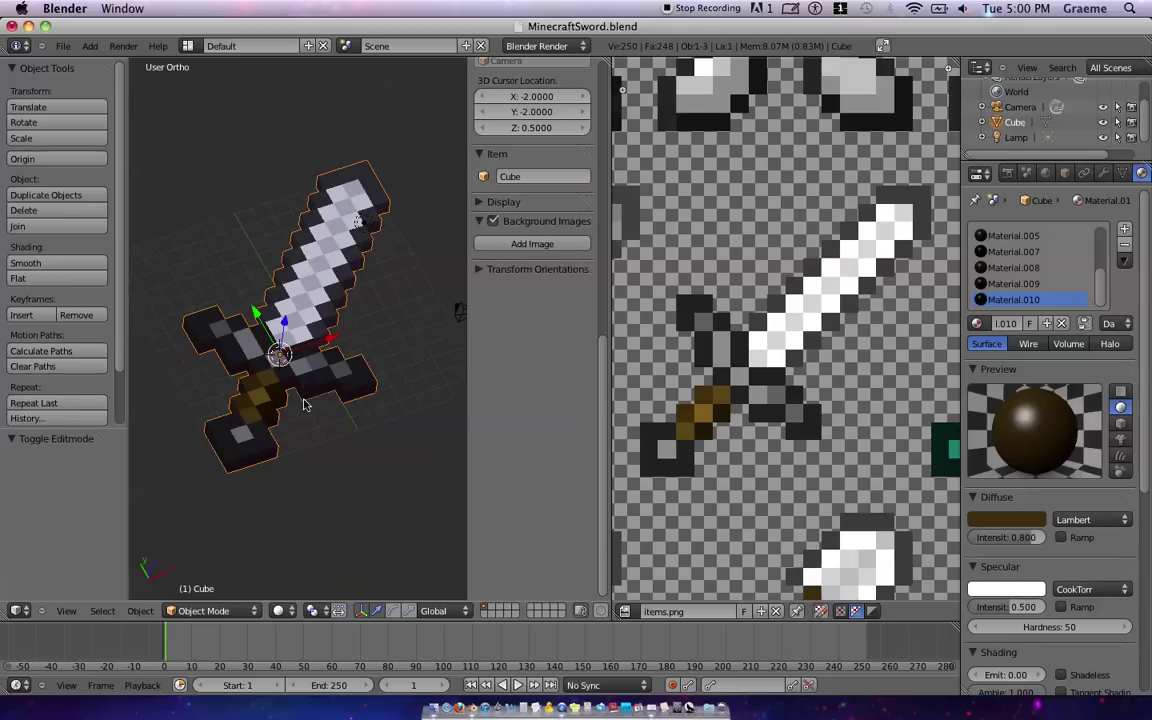
middle_drag(372, 328, 407, 399)
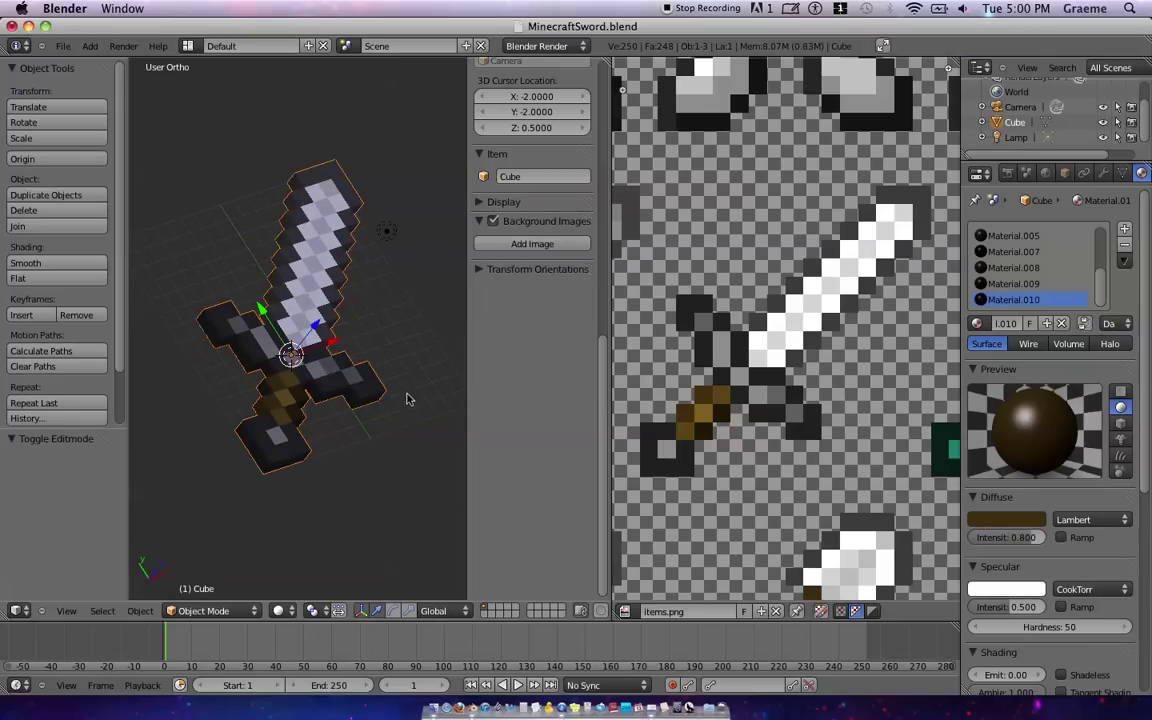